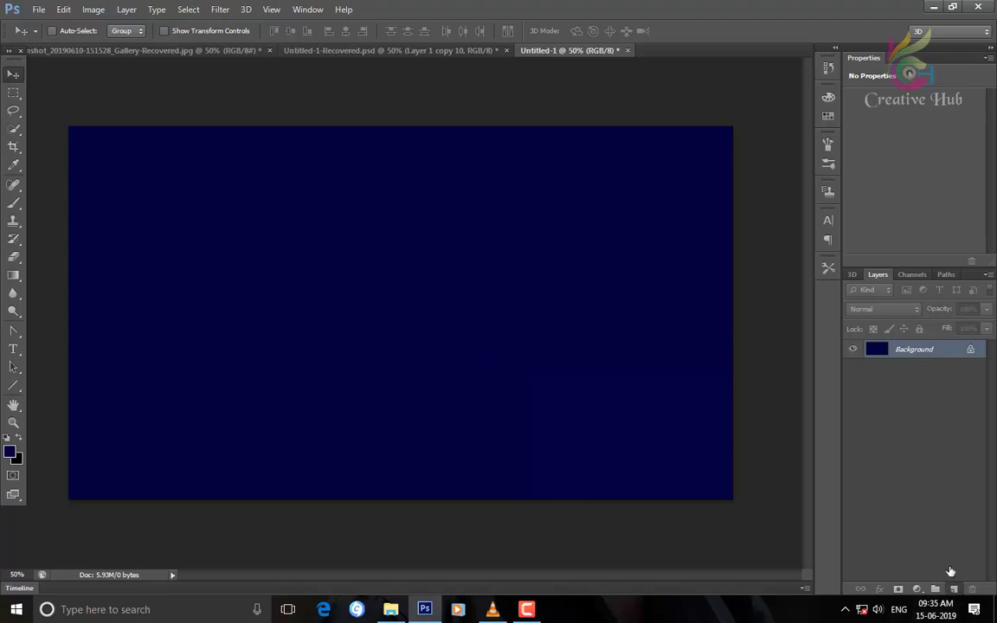
# Add an empty Layer 1 above the navy background and select the Polygon tool
pyautogui.click(952, 589)
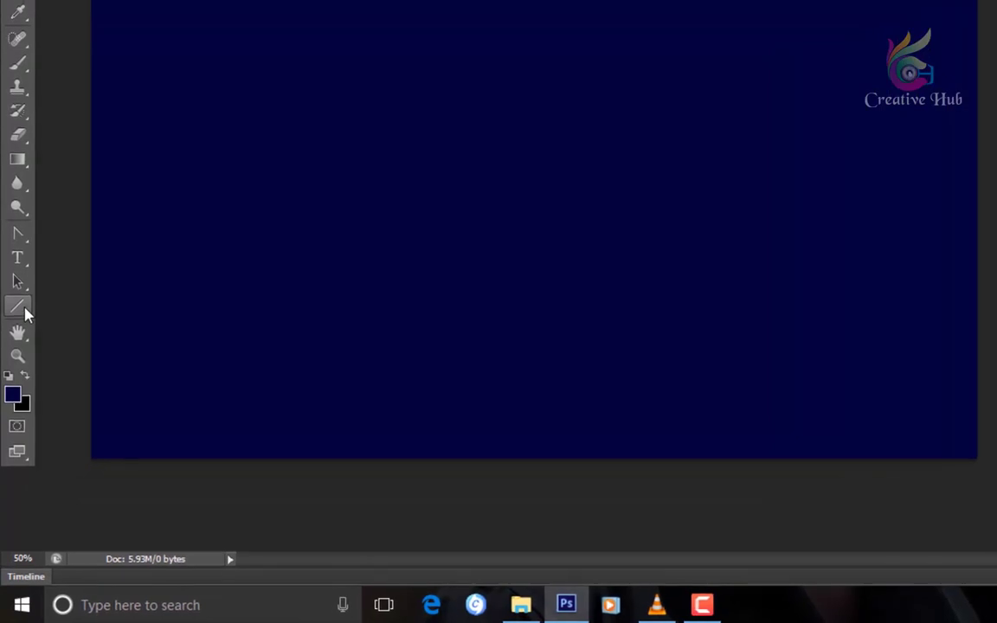
pyautogui.rightClick(16, 388)
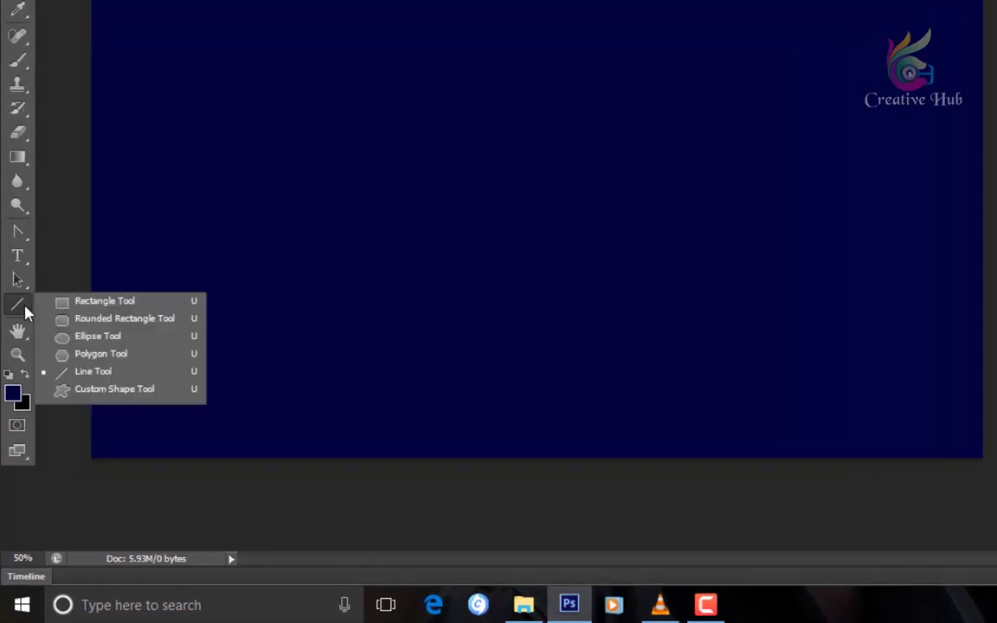
pyautogui.click(74, 355)
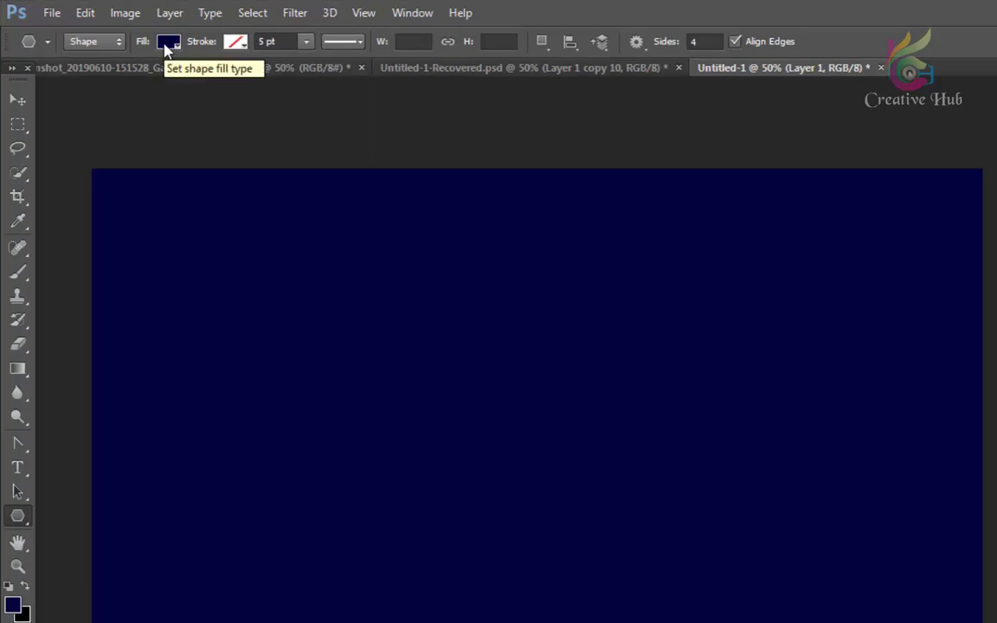
# Draw a white, six-sided hexagon with no outline near the canvas's upper left
pyautogui.click(167, 45)
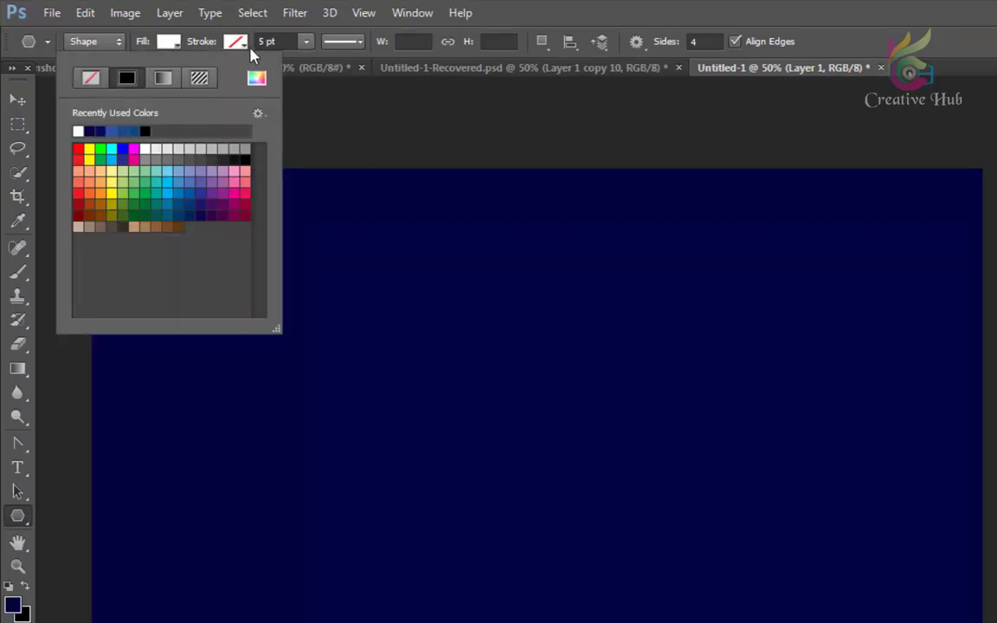
pyautogui.click(707, 42)
pyautogui.write('6')
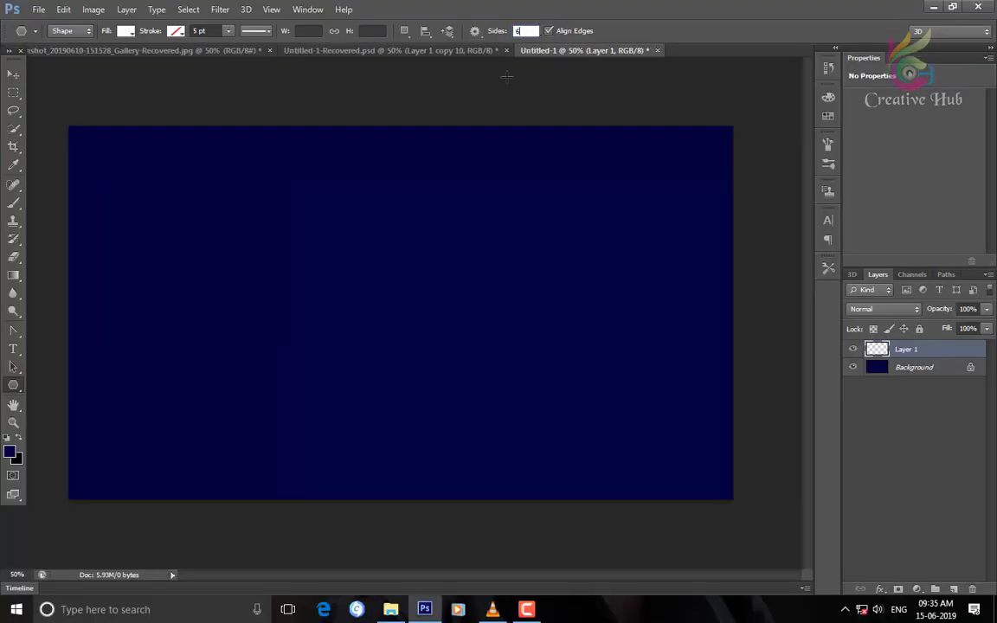
pyautogui.moveTo(270, 208); pyautogui.dragTo(321, 240)
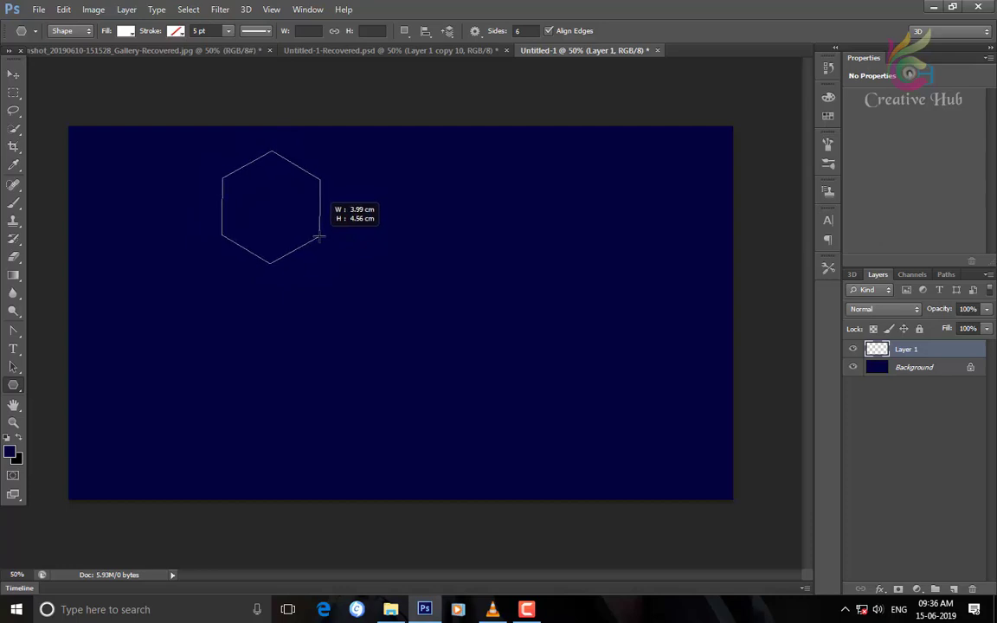
pyautogui.moveTo(319, 235); pyautogui.dragTo(318, 235)
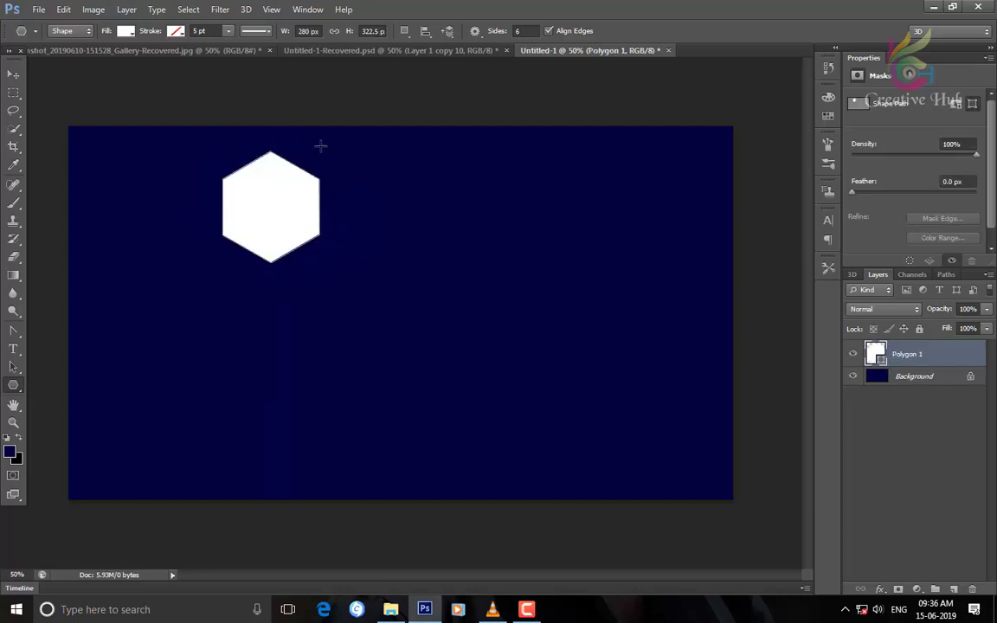
pyautogui.click(14, 75)
# Move the hexagon lower, then scale all five hexagon layers down to about a third
pyautogui.moveTo(249, 184)
pyautogui.mouseDown()
pyautogui.moveTo(267, 308)
pyautogui.moveTo(681, 310)
pyautogui.mouseUp()
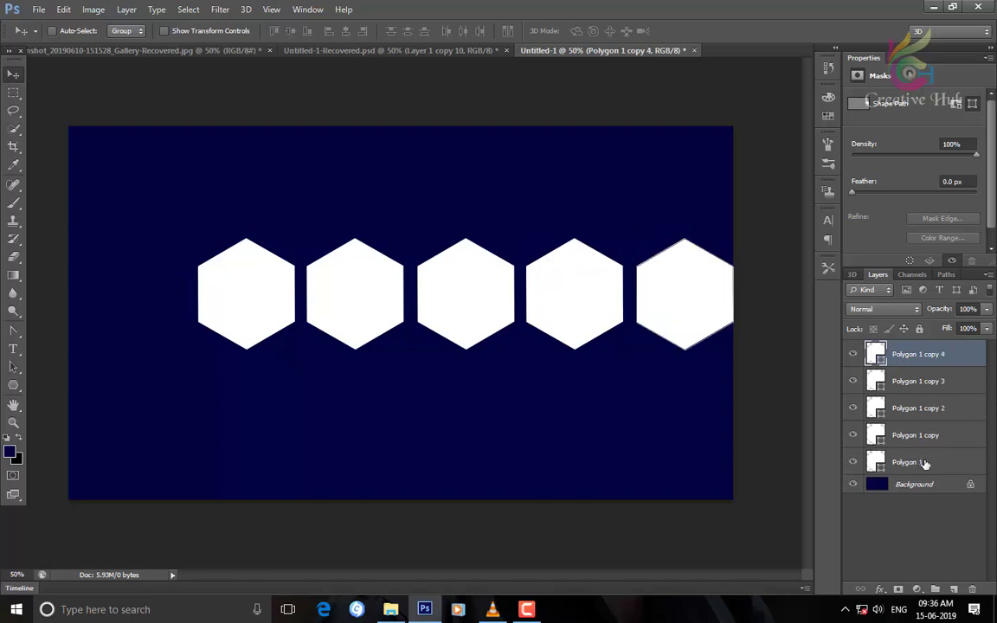
pyautogui.keyDown('shift'); pyautogui.click(924, 465); pyautogui.keyUp('shift')
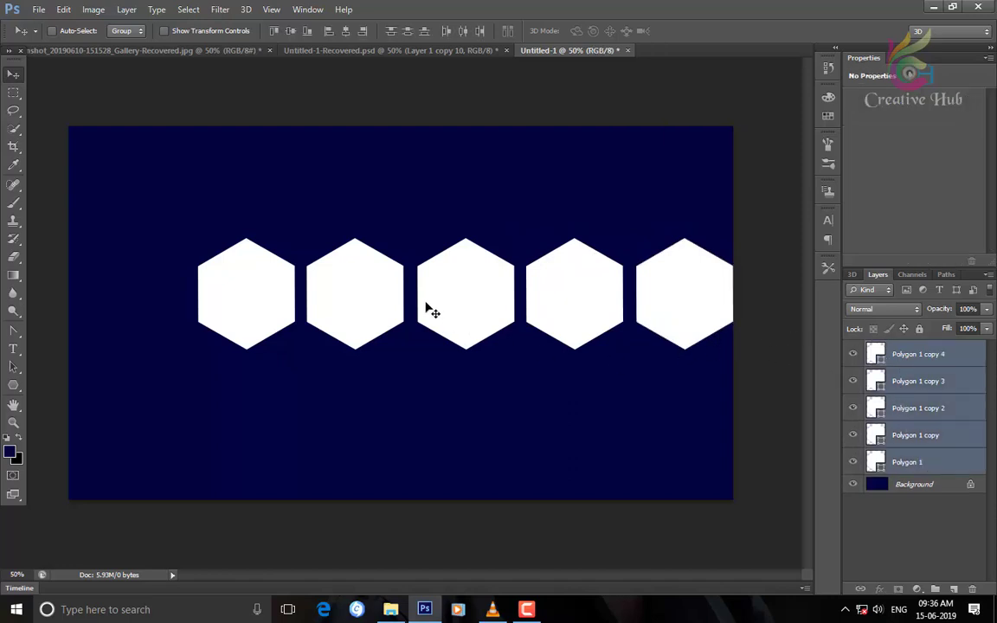
pyautogui.hotkey('ctrl', 't')
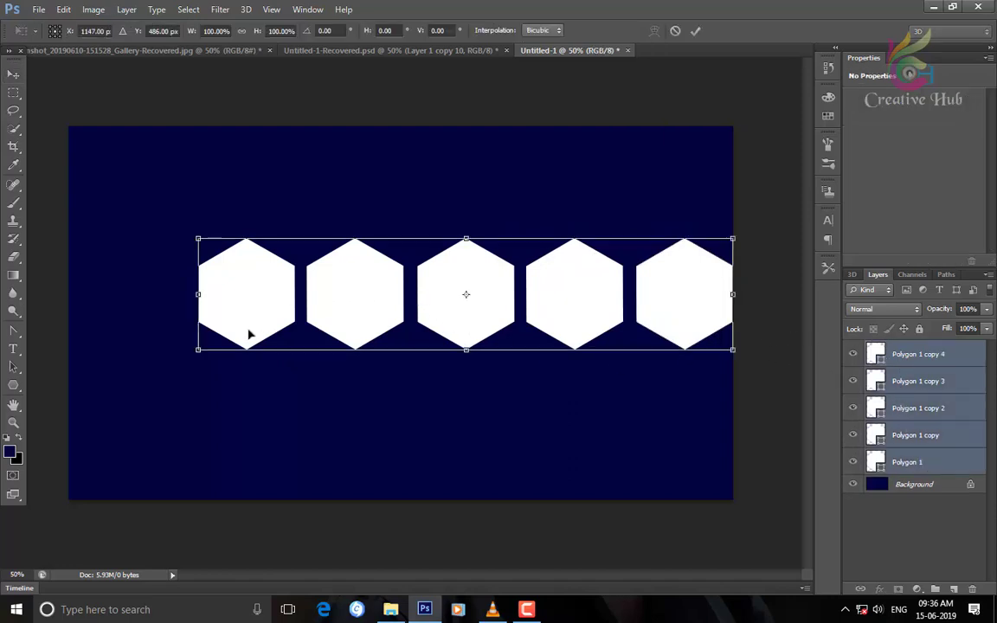
pyautogui.moveTo(192, 353); pyautogui.dragTo(380, 310)
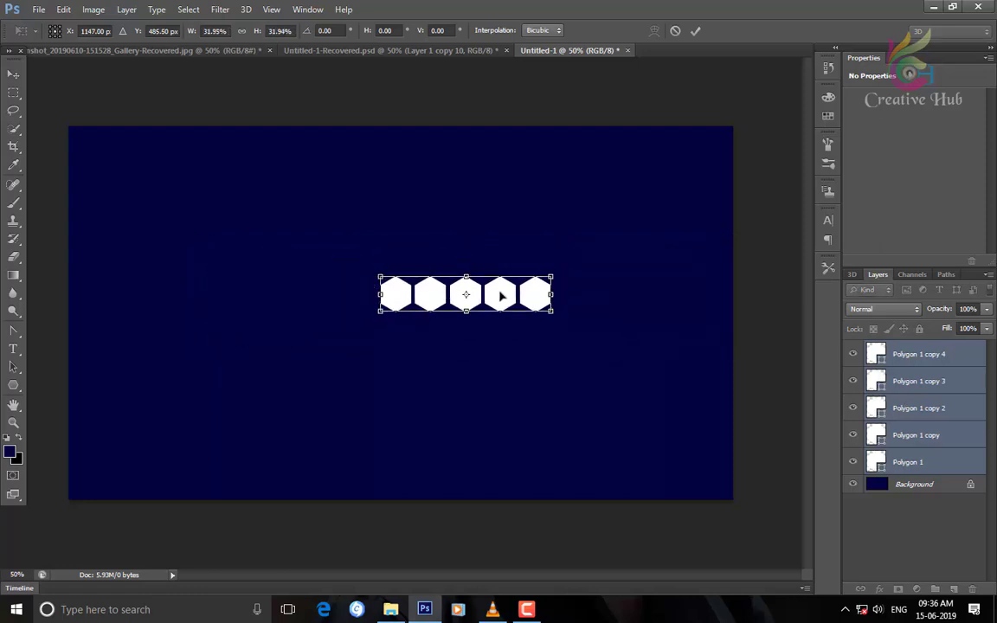
pyautogui.press('Return')
# Duplicate the hexagons to extend the row leftward and shrink the row
pyautogui.moveTo(499, 301); pyautogui.dragTo(180, 304)
pyautogui.rightClick(545, 299)
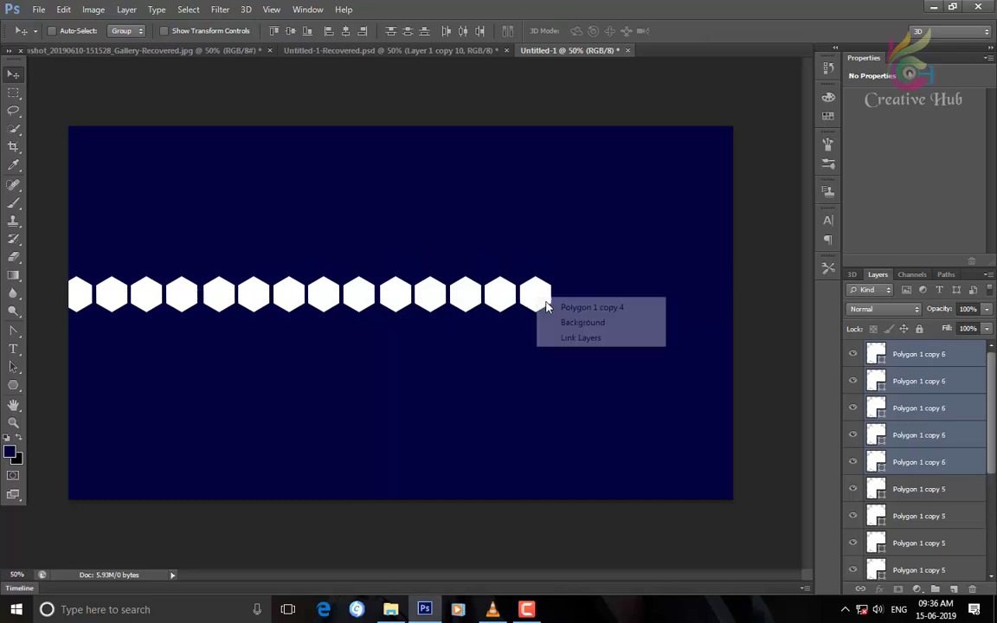
pyautogui.click(567, 308)
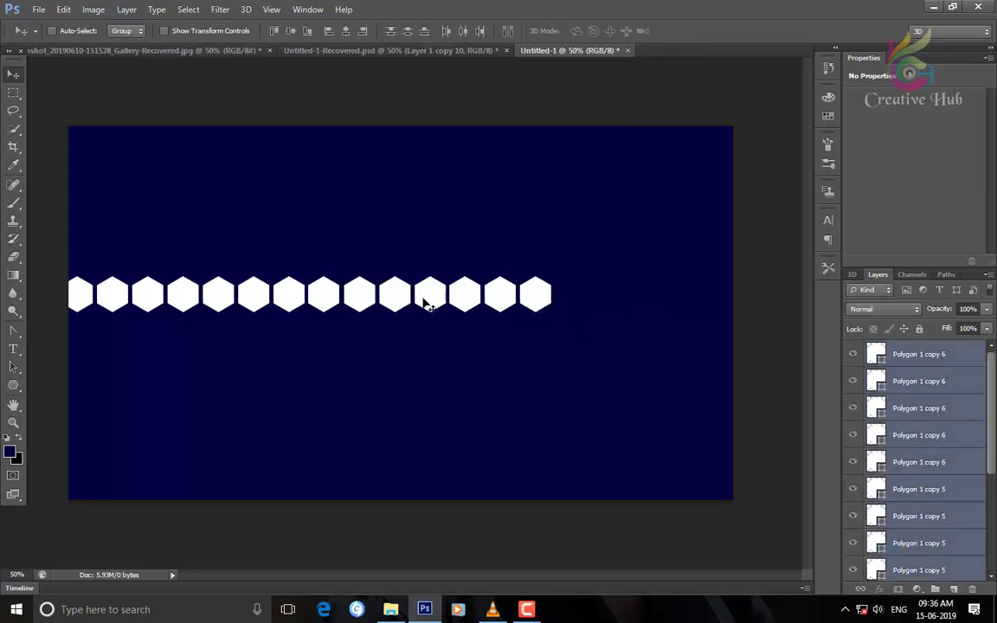
pyautogui.hotkey('ctrl', 't')
pyautogui.moveTo(658, 296)
pyautogui.mouseDown()
pyautogui.moveTo(295, 304)
pyautogui.moveTo(741, 306)
pyautogui.mouseUp()
pyautogui.press('Return')
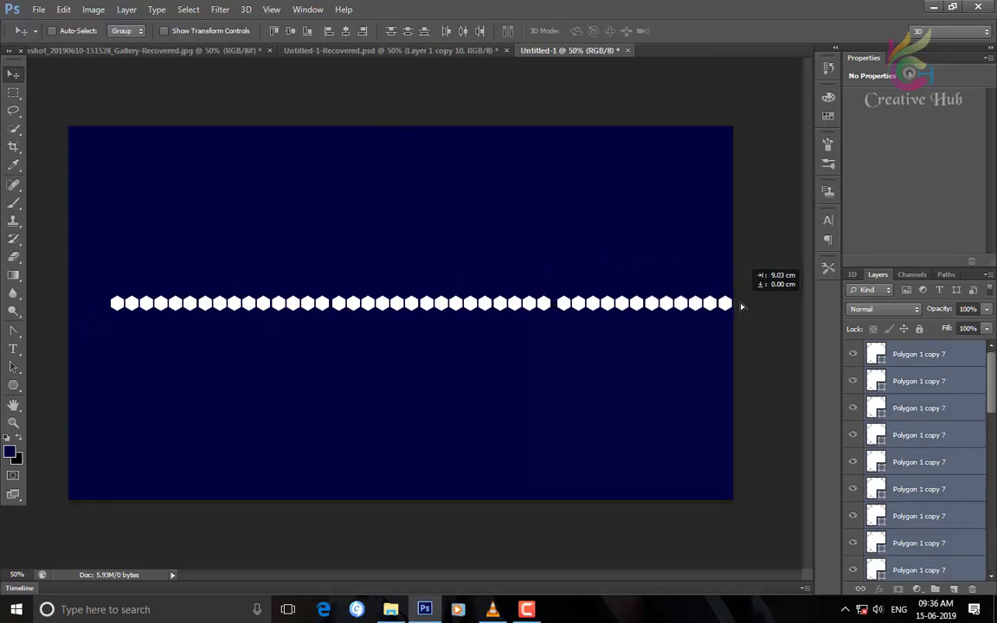
# Move the hexagon row to the canvas's left edge and shrink it evenly from both ends
pyautogui.scroll(-10, 946, 378)
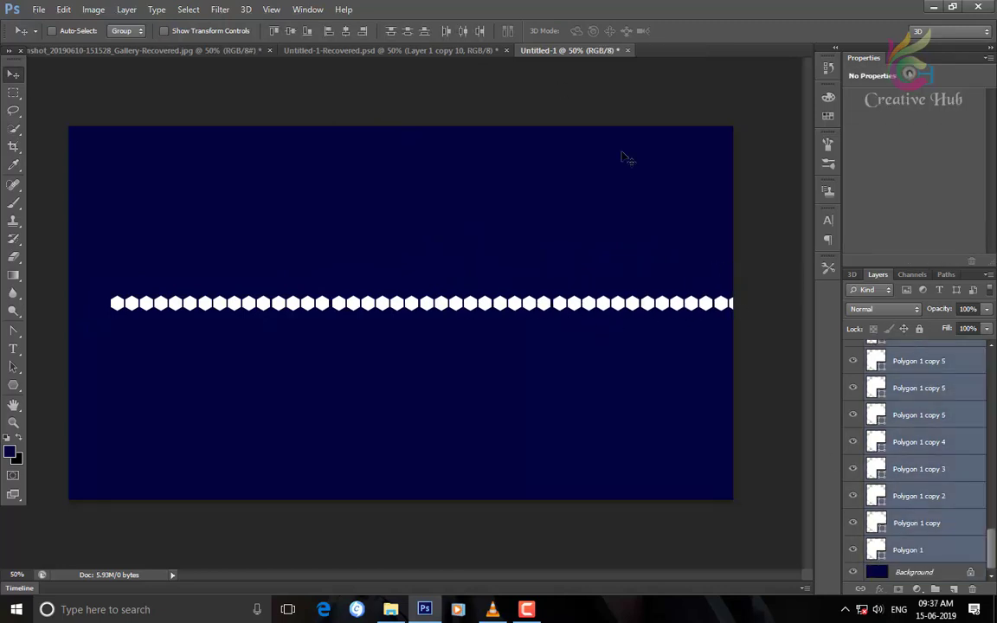
pyautogui.moveTo(321, 302); pyautogui.dragTo(280, 300)
pyautogui.hotkey('ctrl', 't')
pyautogui.moveTo(732, 300)
pyautogui.mouseDown()
pyautogui.moveTo(511, 311)
pyautogui.moveTo(486, 300)
pyautogui.moveTo(370, 305)
pyautogui.moveTo(719, 302)
pyautogui.moveTo(705, 290)
pyautogui.mouseUp()
pyautogui.press('Return')
pyautogui.hotkey('ctrl', 't')
pyautogui.press('Return')
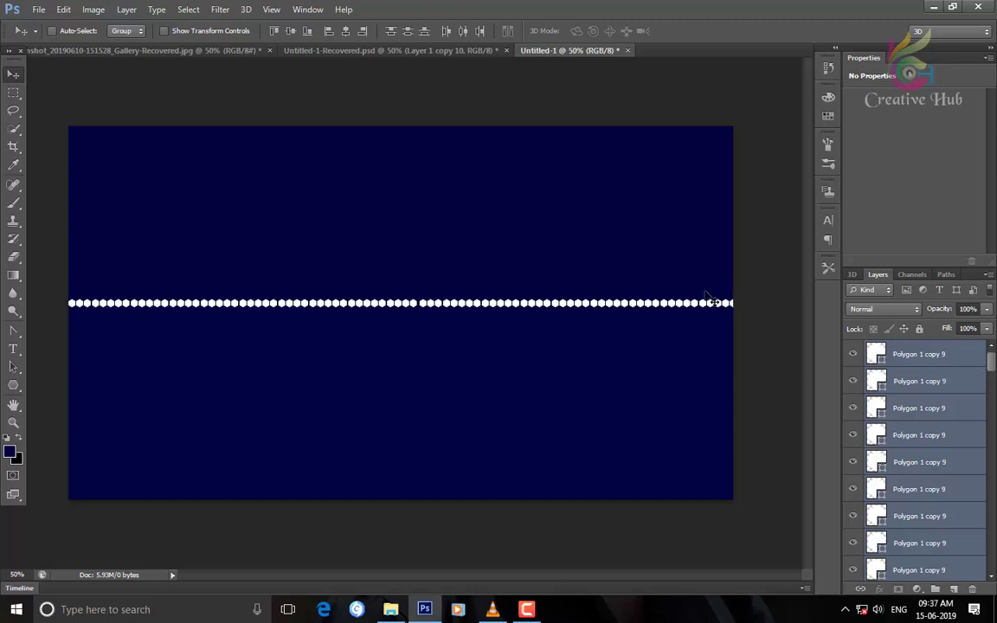
pyautogui.scroll(-5, 950, 396)
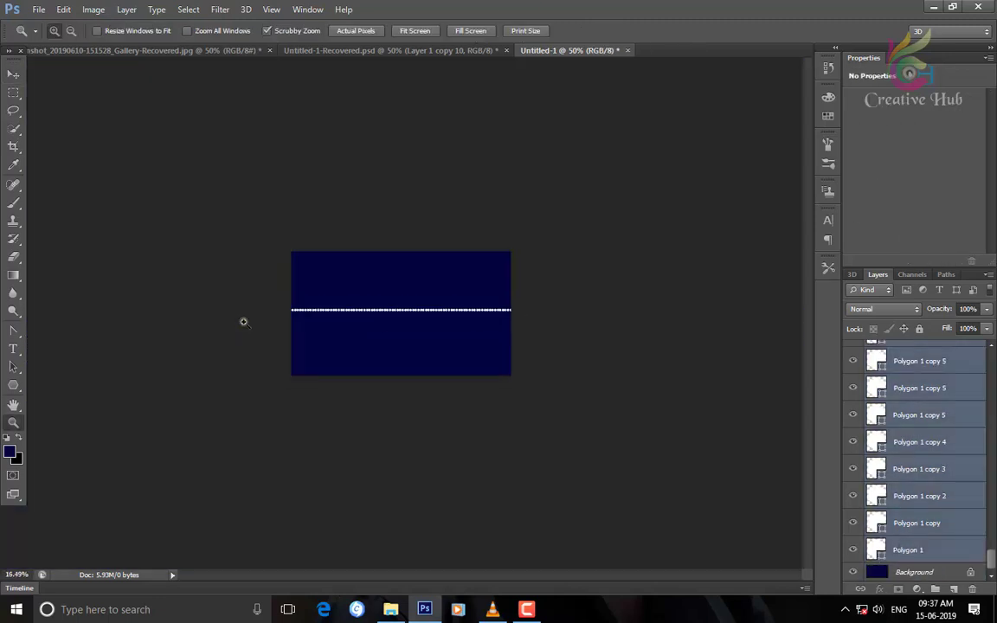
# Delete the layer holding the extra hexagons at the row's right end
pyautogui.hotkey('ctrl', '0')
pyautogui.rightClick(385, 308)
pyautogui.click(728, 329)
pyautogui.press('Delete')
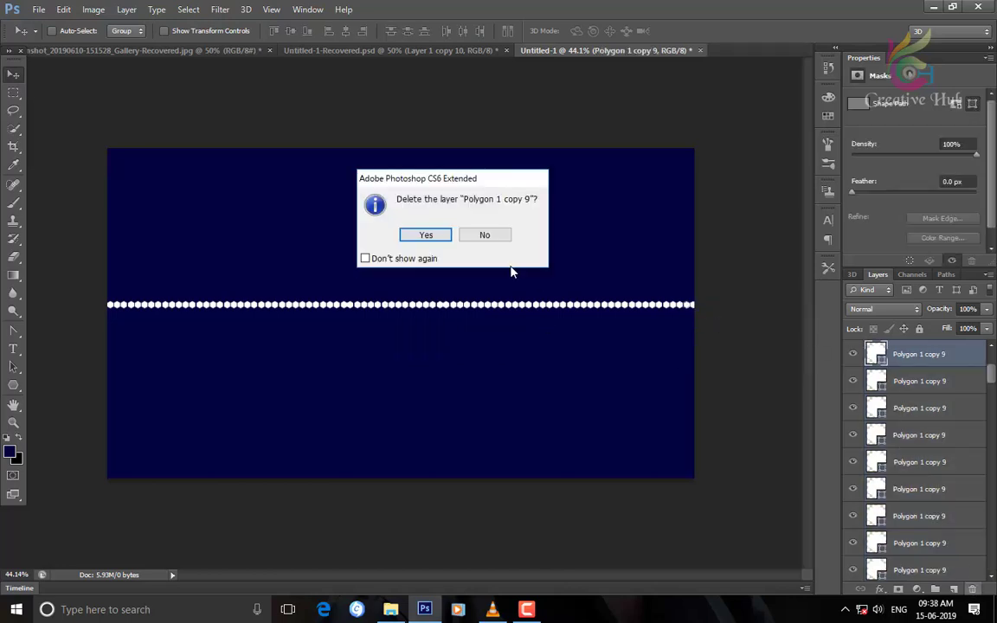
pyautogui.press('Return')
# Inspect the row up close and delete the stray Polygon 1 copy 9 layer
pyautogui.scroll(-10, 909, 400)
pyautogui.keyDown('shift'); pyautogui.click(908, 549); pyautogui.keyUp('shift')
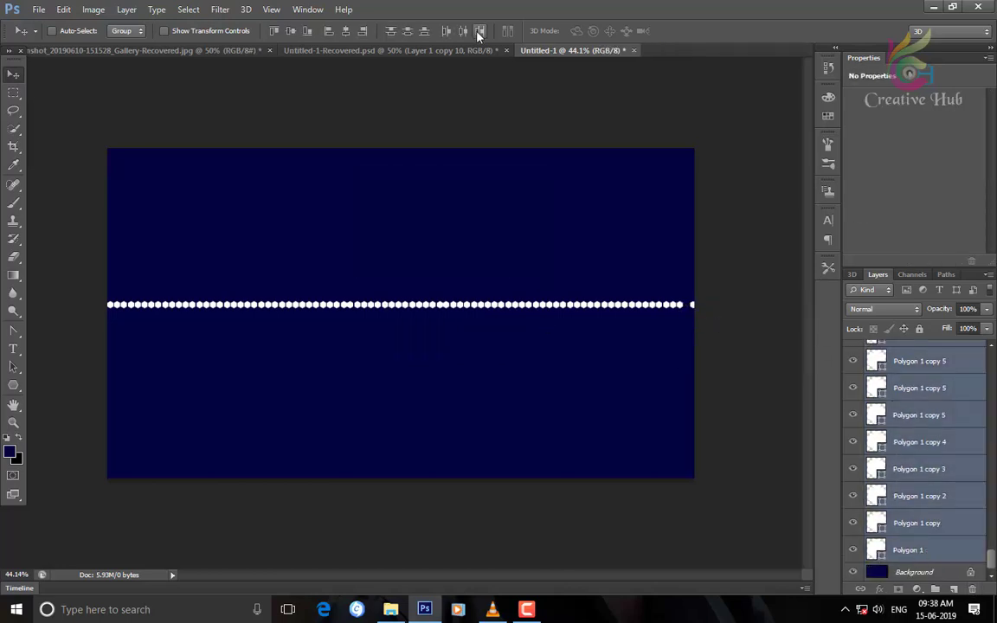
pyautogui.press('z')
pyautogui.moveTo(409, 320); pyautogui.dragTo(439, 336)
pyautogui.hotkey('ctrl', '0')
pyautogui.click(919, 388)
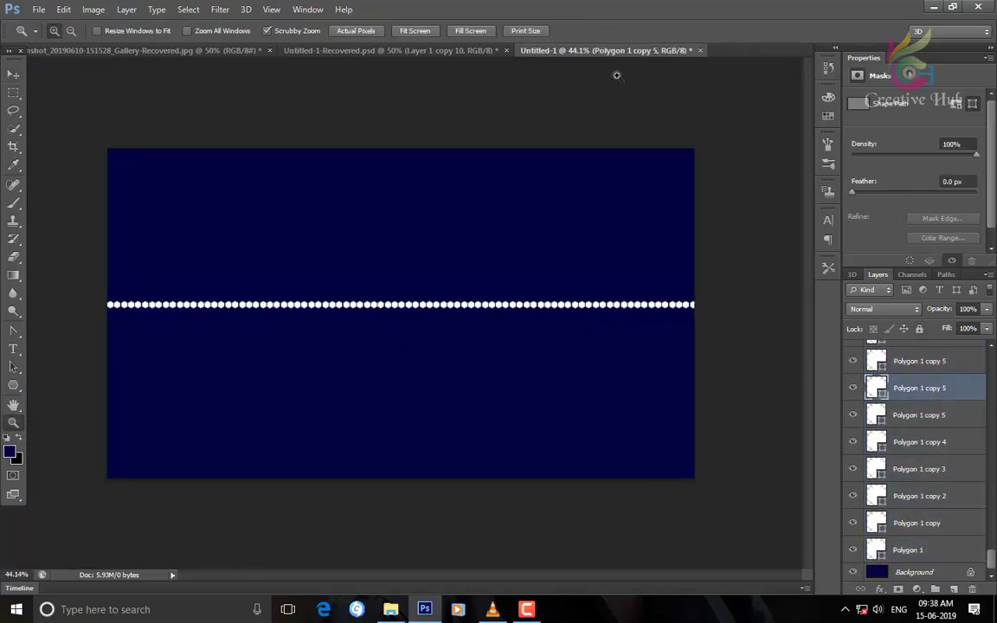
pyautogui.moveTo(991, 558); pyautogui.dragTo(991, 374)
pyautogui.scroll(1, 990, 374)
pyautogui.click(919, 407)
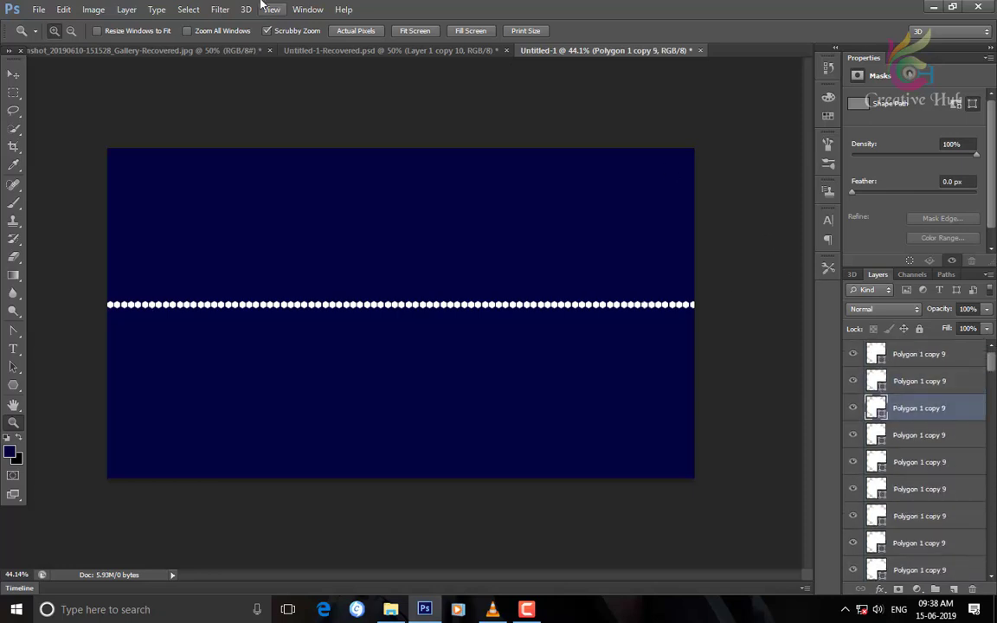
pyautogui.press('Delete')
pyautogui.press('Return')
# Space the hexagons evenly, merge them into one layer, and move it to the top edge
pyautogui.scroll(-10, 870, 360)
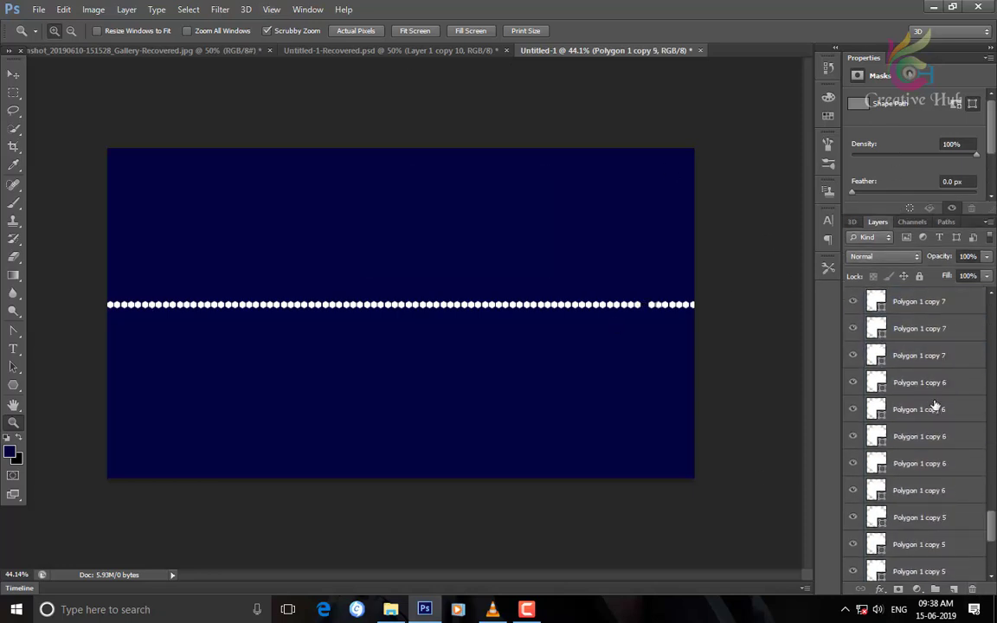
pyautogui.keyDown('shift'); pyautogui.click(909, 549); pyautogui.keyUp('shift')
pyautogui.press('v')
pyautogui.click(464, 31)
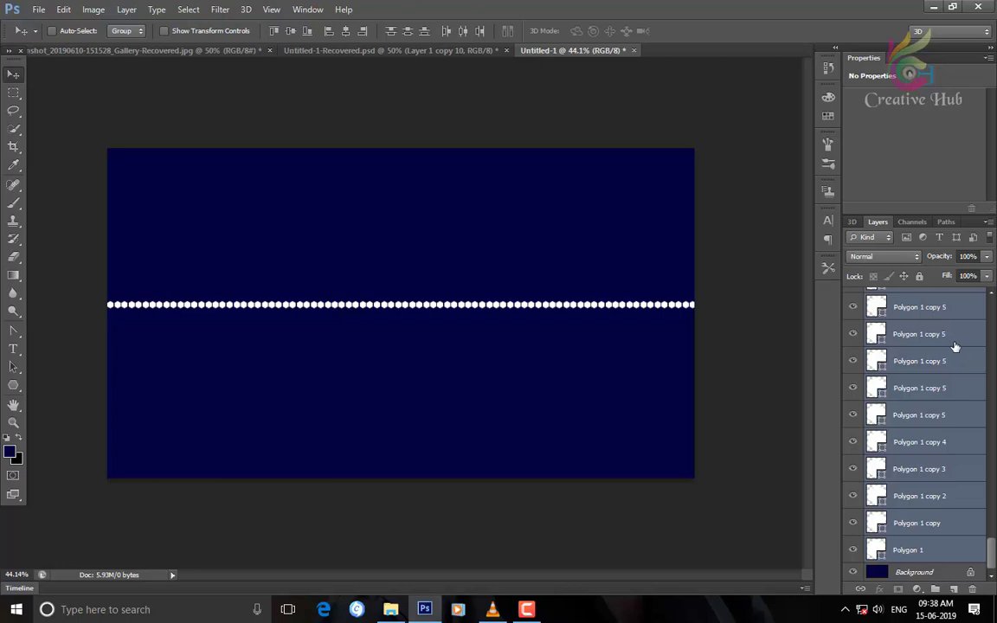
pyautogui.hotkey('ctrl', 'e')
pyautogui.moveTo(408, 304); pyautogui.dragTo(408, 150)
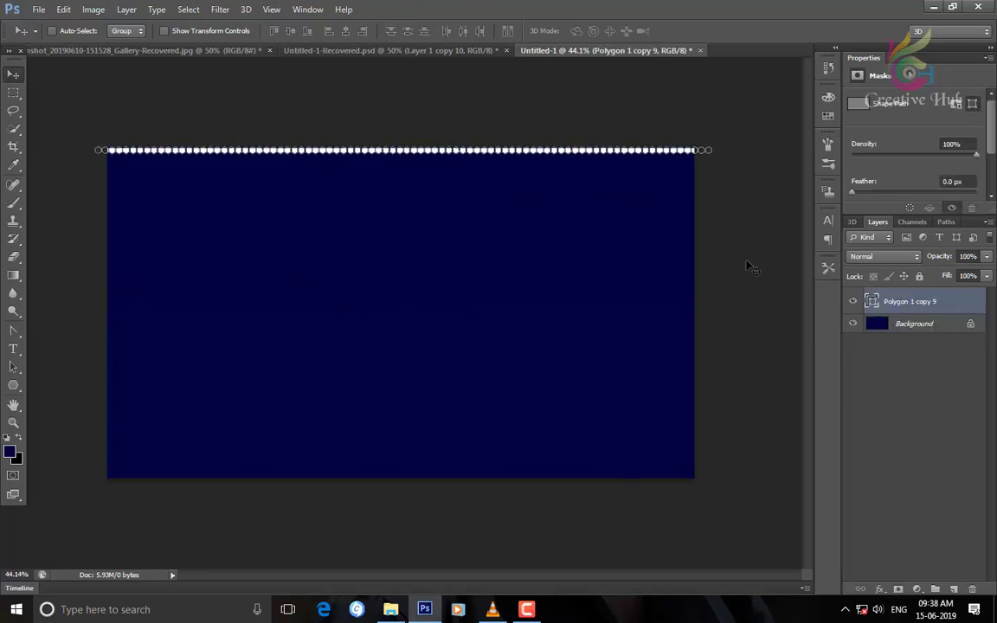
# Duplicate the hexagon row and fit the copy interlocking beneath the top row
pyautogui.moveTo(288, 167); pyautogui.dragTo(295, 171)
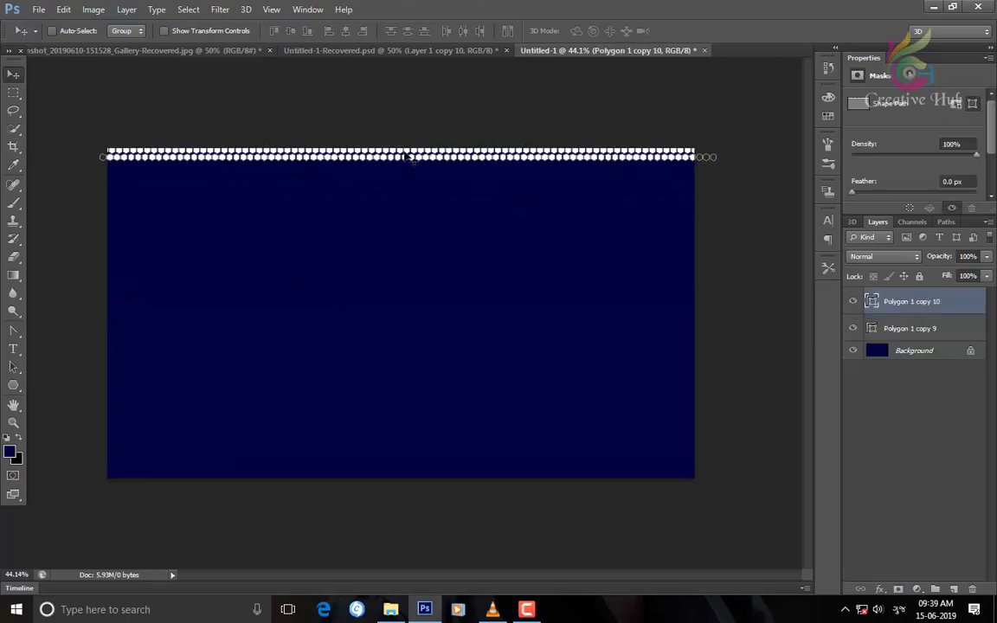
pyautogui.moveTo(368, 146); pyautogui.dragTo(381, 200)
pyautogui.moveTo(329, 182); pyautogui.dragTo(263, 160)
pyautogui.moveTo(364, 238); pyautogui.dragTo(430, 238)
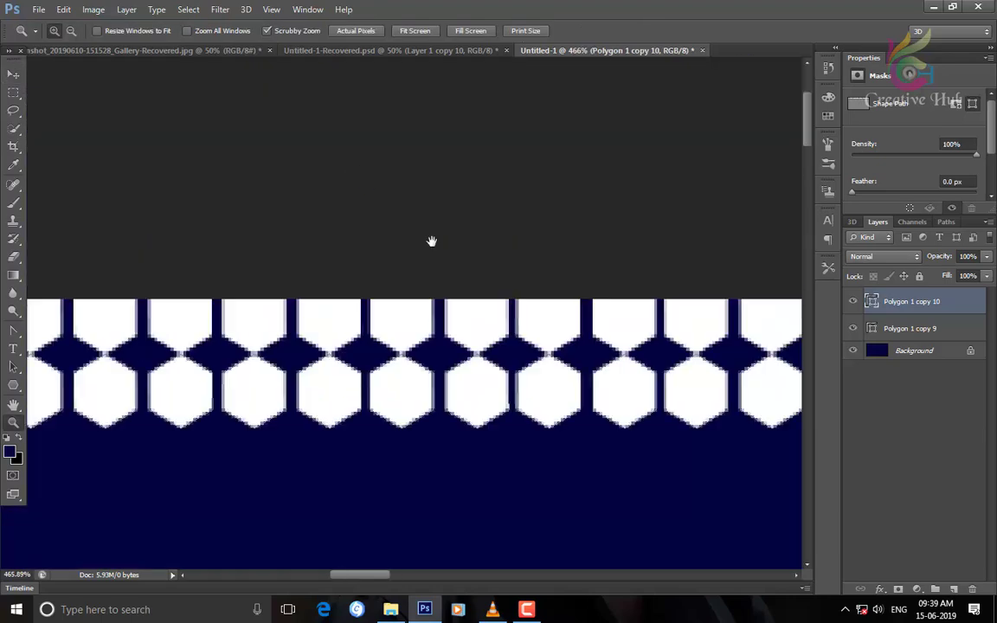
pyautogui.scroll(-2, 222, 285)
pyautogui.press('Up')
pyautogui.press('Left')
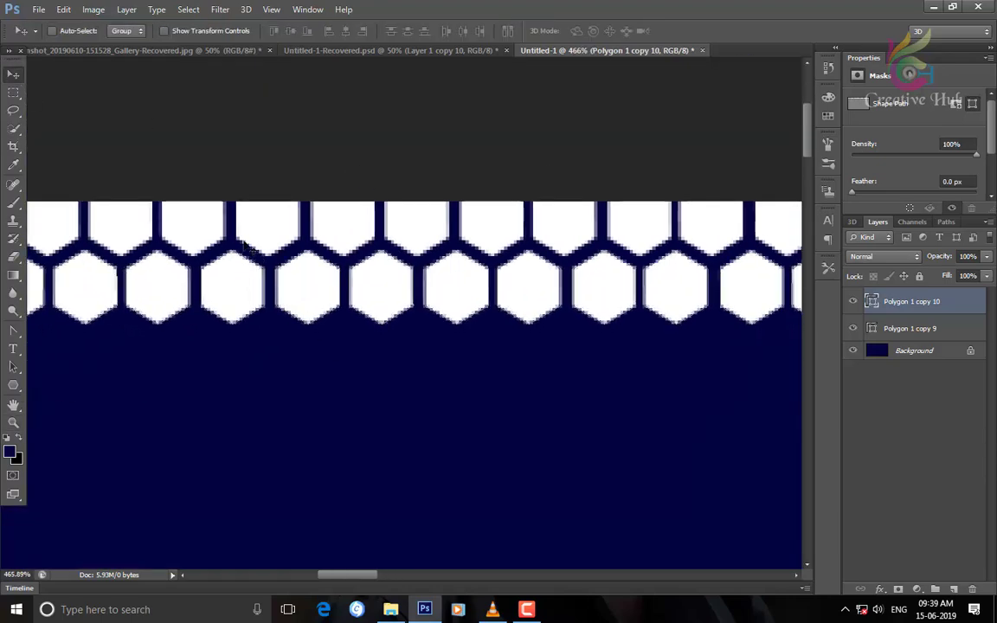
# Show rulers, add a vertical guide at 4.51 cm, and add a third hexagon row below
pyautogui.hotkey('ctrl', 'r')
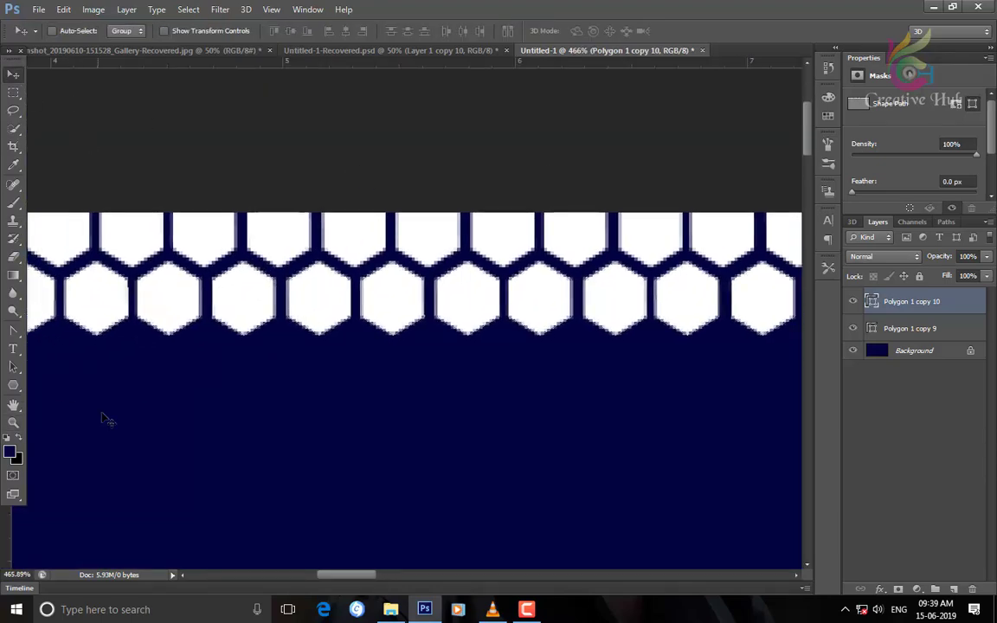
pyautogui.moveTo(31, 416); pyautogui.dragTo(168, 506)
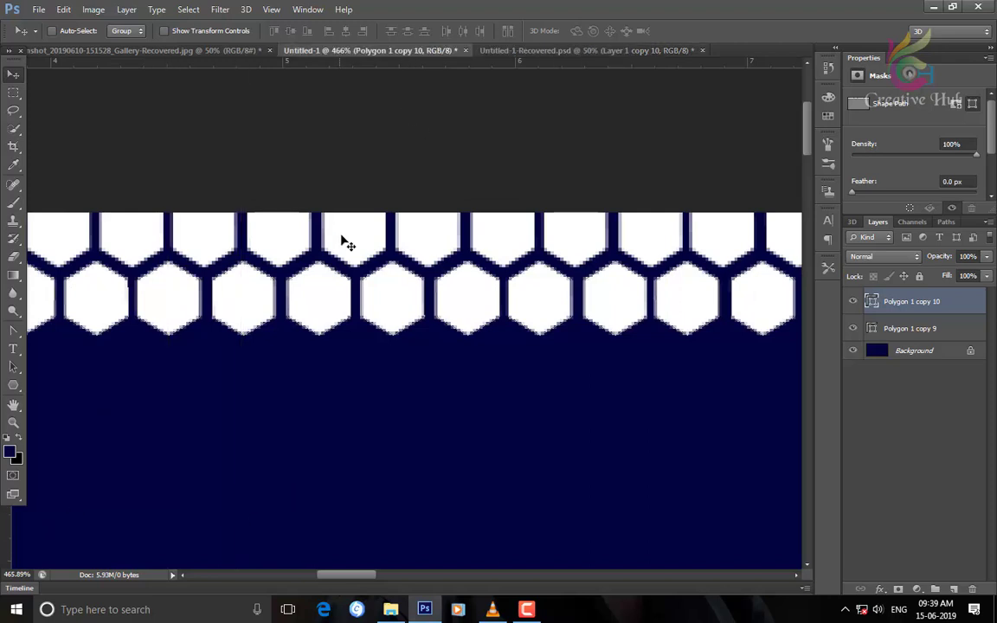
pyautogui.hotkey('ctrl', '-')
pyautogui.hotkey('ctrl', '-')
pyautogui.hotkey('ctrl', '-')
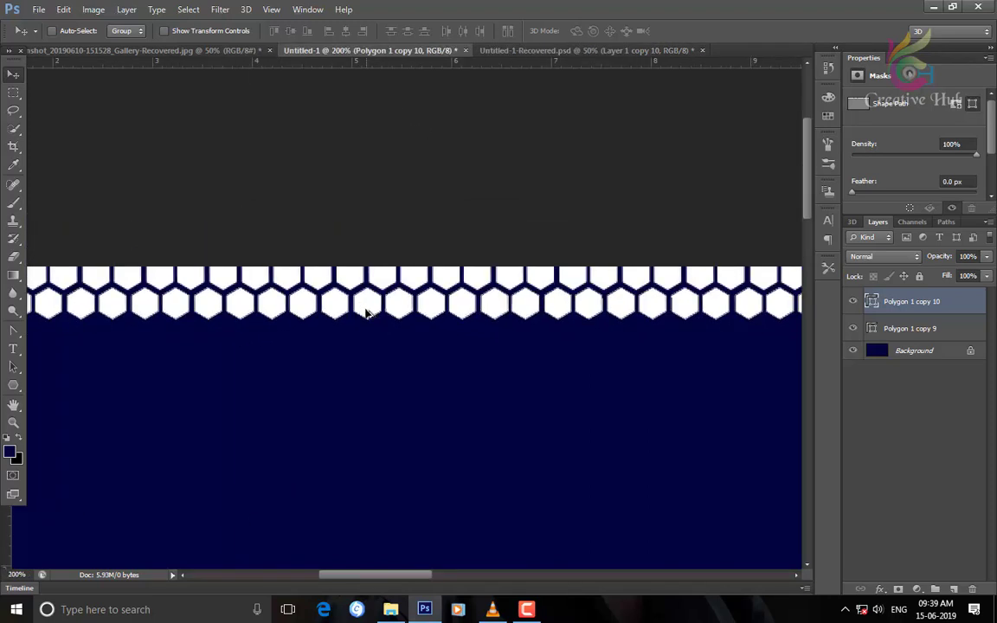
pyautogui.moveTo(365, 313); pyautogui.dragTo(381, 327)
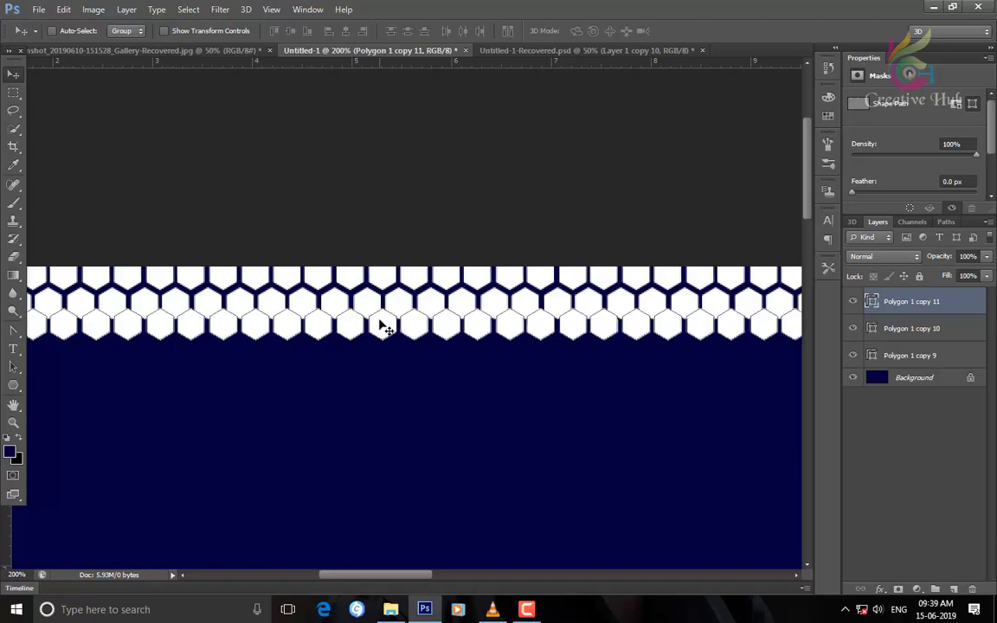
pyautogui.press('Down')
pyautogui.press('Down')
pyautogui.press('Down')
# Duplicate the three rows lower, merge all row layers, and drag another band copy below
pyautogui.hscroll(3, 474, 361)
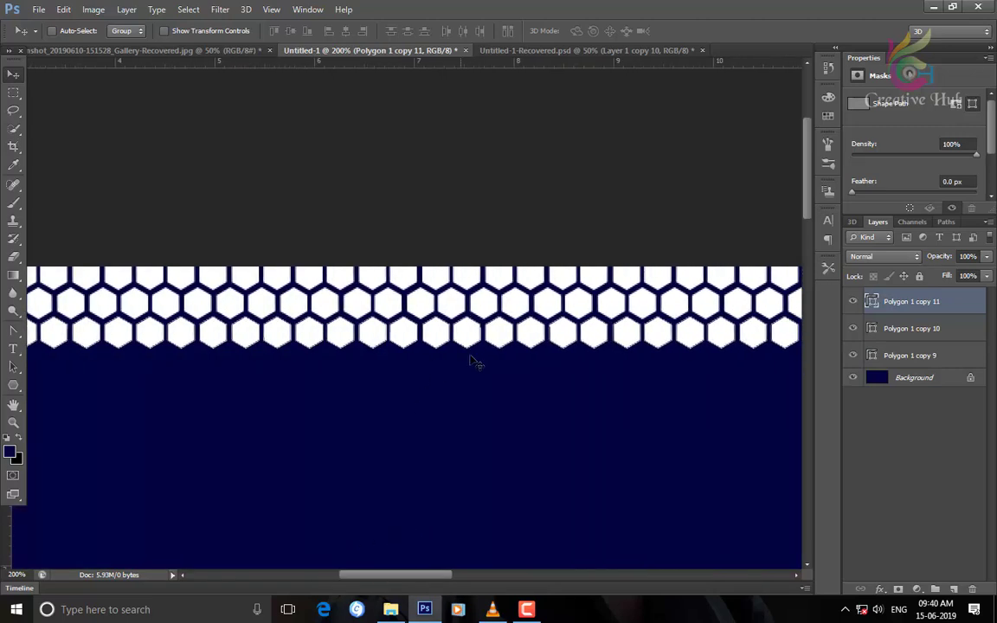
pyautogui.rightClick(456, 273)
pyautogui.keyDown('shift'); pyautogui.click(484, 281); pyautogui.keyUp('shift')
pyautogui.moveTo(468, 286); pyautogui.dragTo(430, 405)
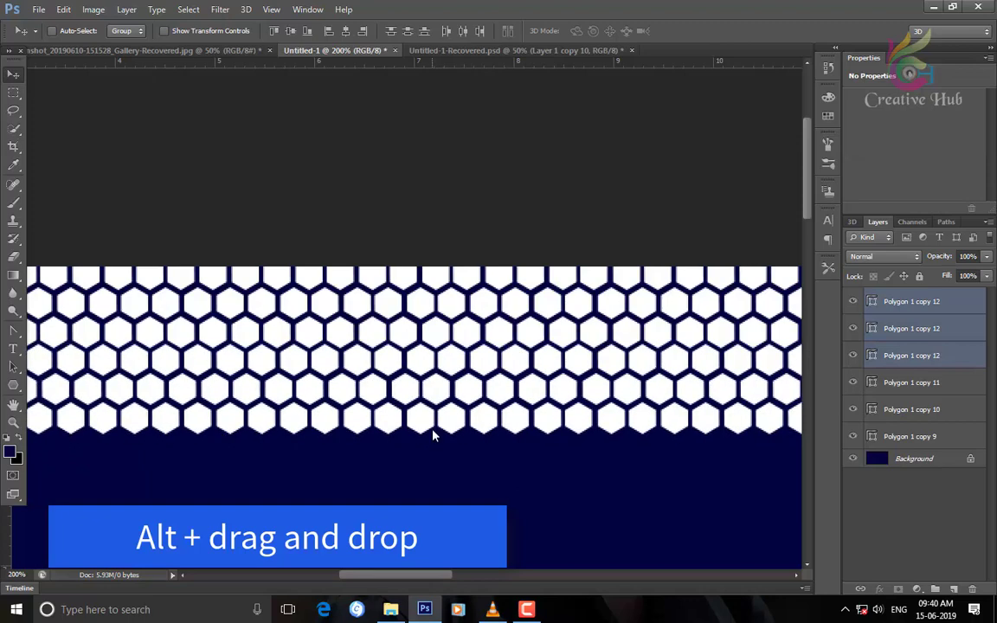
pyautogui.scroll(-3, 569, 389)
pyautogui.scroll(-3, 541, 374)
pyautogui.click(911, 301)
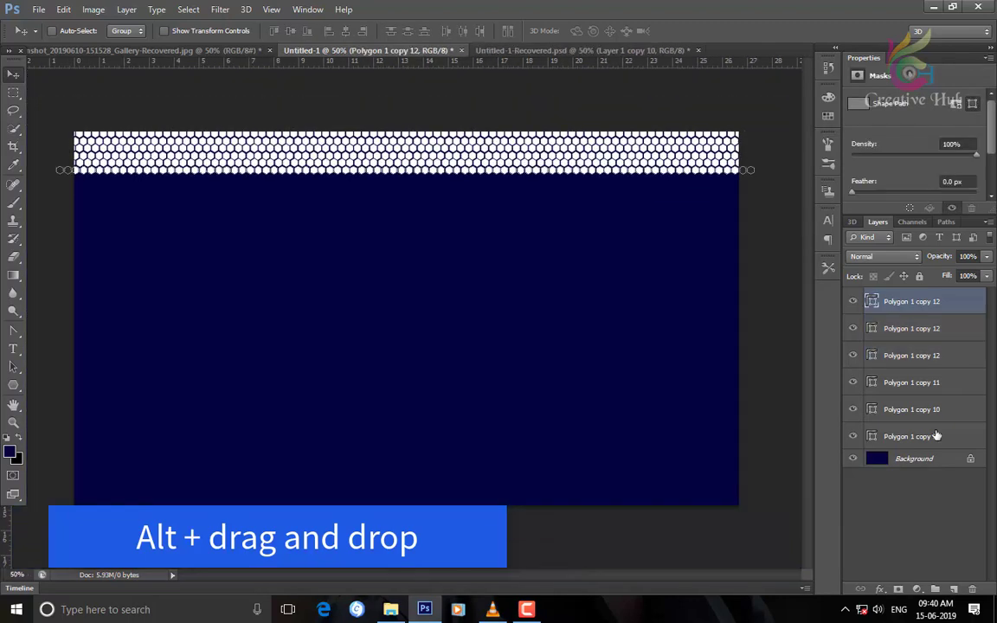
pyautogui.keyDown('shift'); pyautogui.click(906, 437); pyautogui.keyUp('shift')
pyautogui.hotkey('ctrl', 'e')
pyautogui.moveTo(541, 142); pyautogui.dragTo(545, 173)
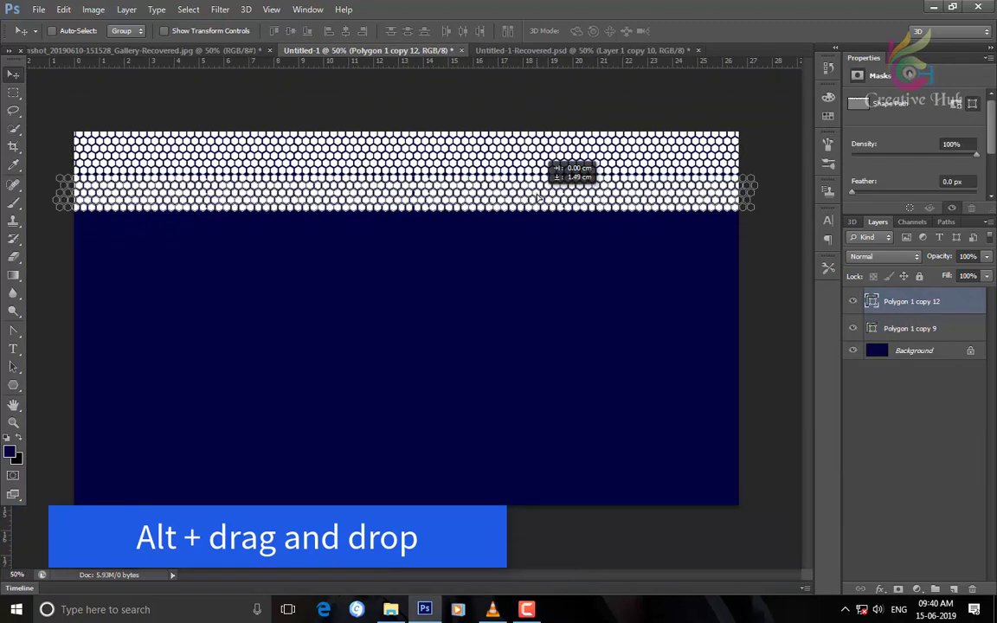
# Align the lower band so its hexagons interlock, checking it at 10% opacity
pyautogui.press('Right')
pyautogui.press('Right')
pyautogui.press('Right')
pyautogui.press('z')
pyautogui.click(186, 209)
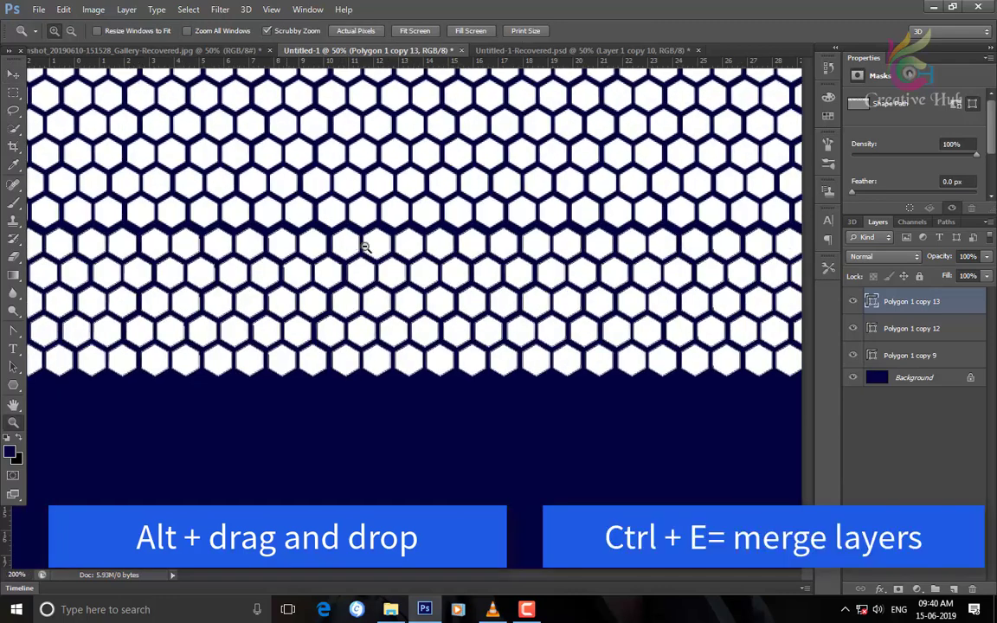
pyautogui.press('1')
pyautogui.press('1')
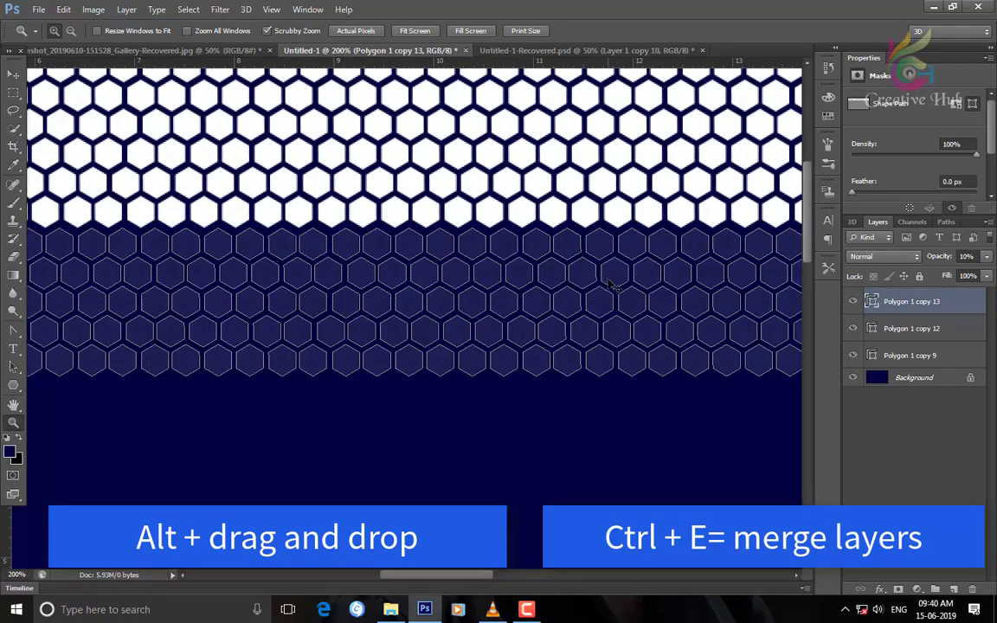
pyautogui.press('0')
pyautogui.press('v')
pyautogui.moveTo(424, 256); pyautogui.dragTo(427, 259)
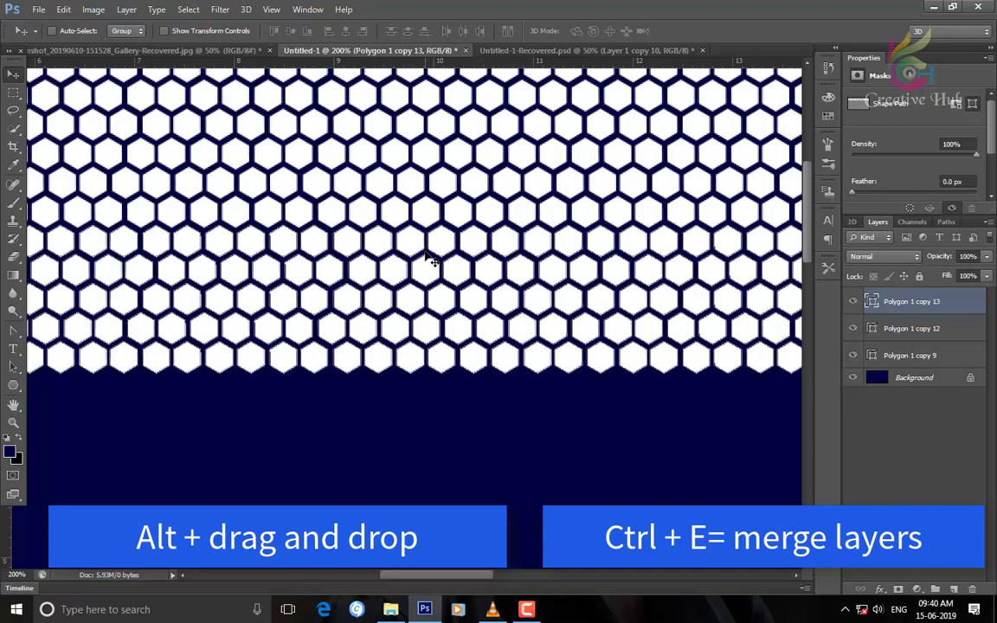
pyautogui.hotkey('ctrl', '-')
pyautogui.hotkey('ctrl', '-')
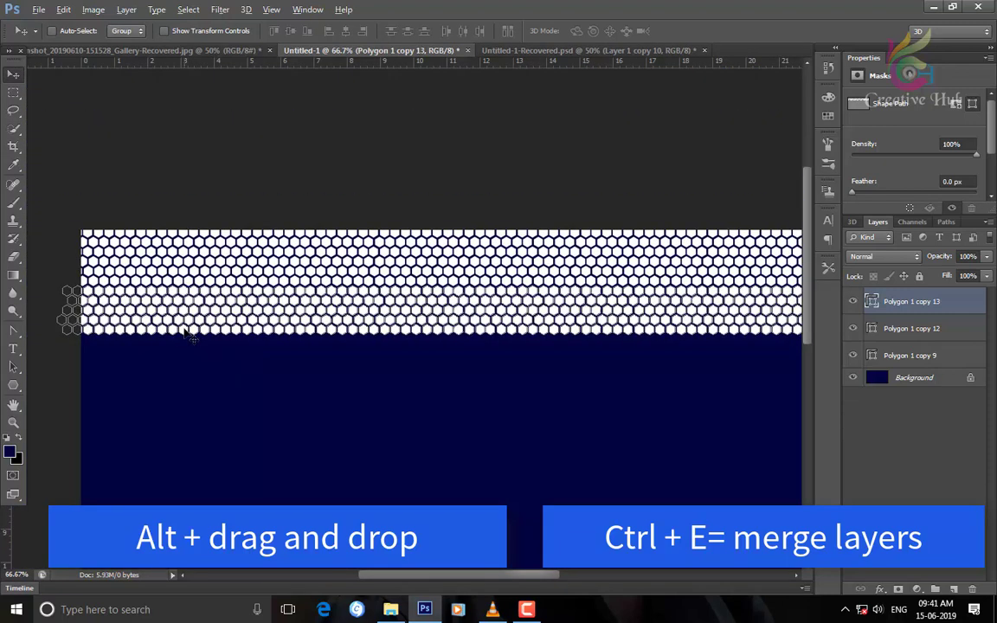
# Duplicate the hexagon band further down and merge the band layers into one
pyautogui.moveTo(188, 336)
pyautogui.mouseDown()
pyautogui.moveTo(486, 362)
pyautogui.moveTo(426, 303)
pyautogui.mouseUp()
pyautogui.scroll(5, 359, 397)
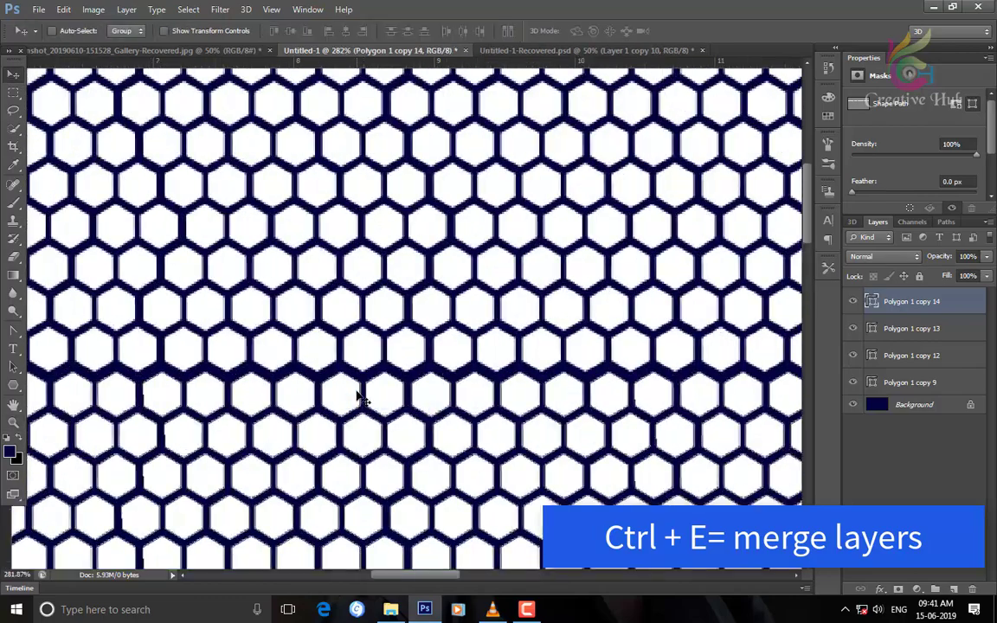
pyautogui.hotkey('ctrl', '-')
pyautogui.hotkey('ctrl', '-')
pyautogui.hotkey('ctrl', '-')
pyautogui.hotkey('ctrl', '-')
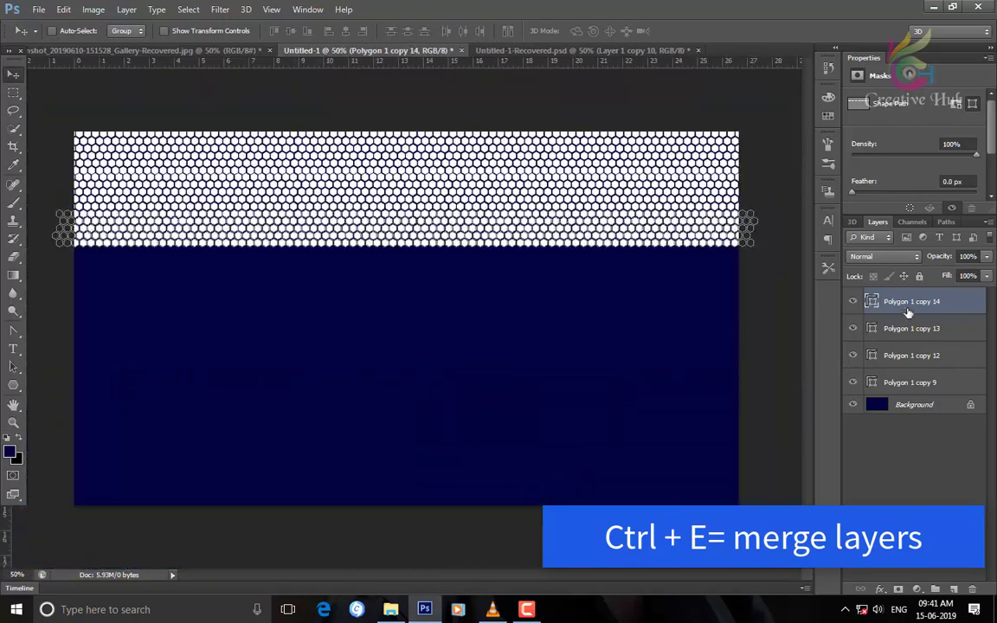
pyautogui.keyDown('shift'); pyautogui.click(909, 355); pyautogui.keyUp('shift')
pyautogui.hotkey('ctrl', 'e')
# Copy the merged band below the pattern and nudge it right into alignment
pyautogui.moveTo(396, 148)
pyautogui.mouseDown()
pyautogui.moveTo(396, 260)
pyautogui.moveTo(502, 337)
pyautogui.mouseUp()
pyautogui.press('z')
pyautogui.press('v')
pyautogui.press('Right')
pyautogui.press('Right')
pyautogui.press('Right')
pyautogui.press('Right')
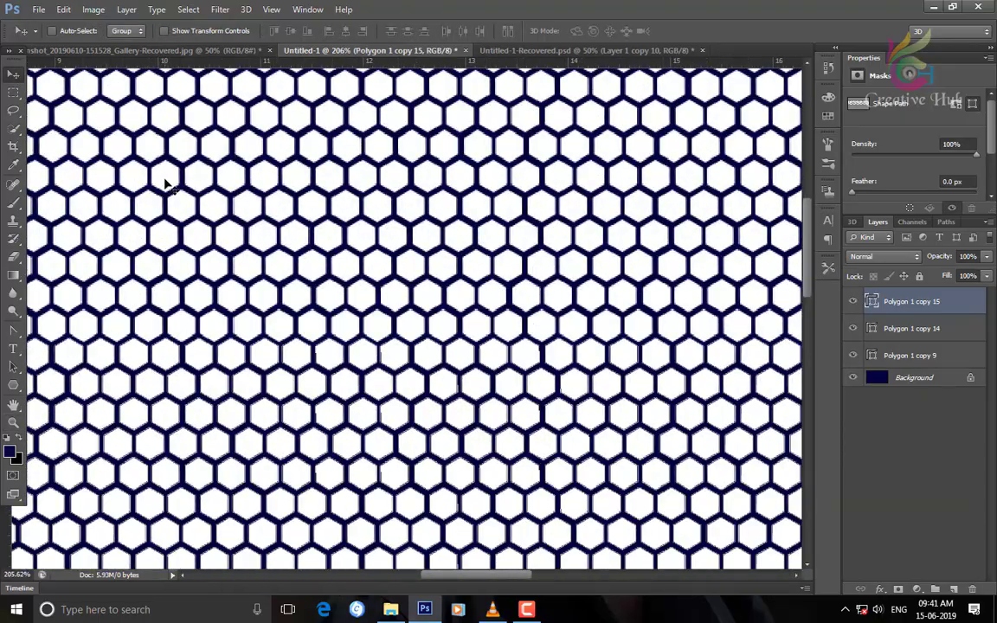
pyautogui.press('Right')
pyautogui.press('Right')
pyautogui.hotkey('ctrl', '-')
pyautogui.hotkey('ctrl', '-')
pyautogui.hotkey('ctrl', '-')
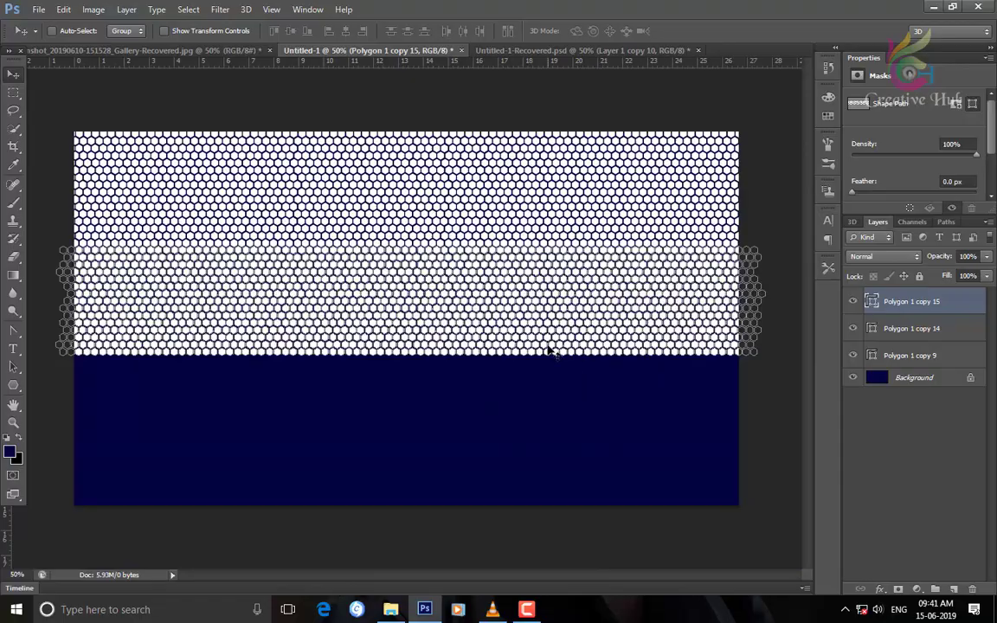
# Add another pattern copy further down, nudging it up to close the dark gap
pyautogui.moveTo(410, 344)
pyautogui.mouseDown()
pyautogui.moveTo(401, 434)
pyautogui.moveTo(360, 382)
pyautogui.moveTo(444, 437)
pyautogui.mouseUp()
pyautogui.press('z')
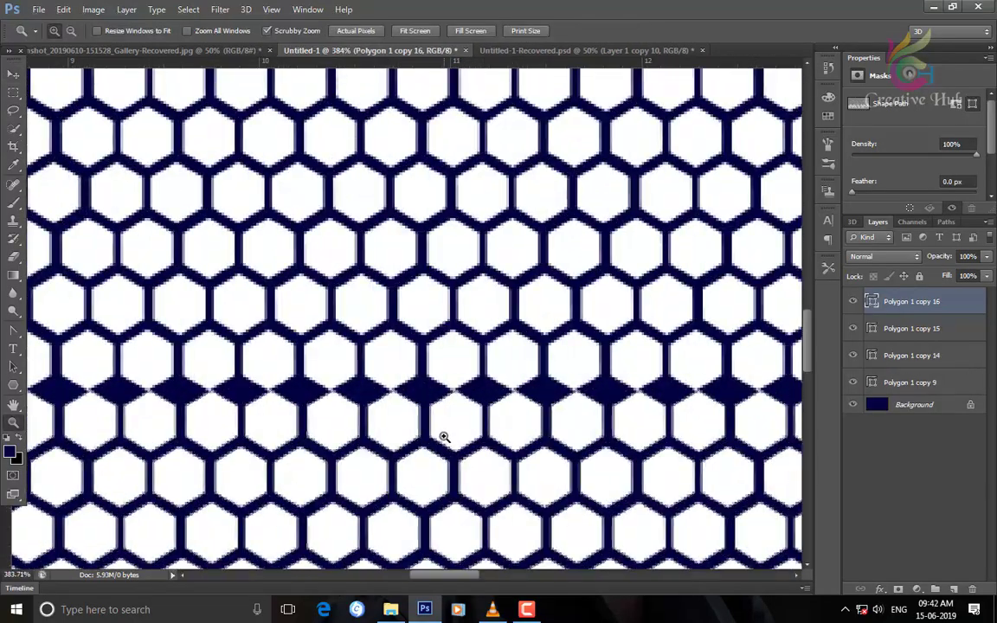
pyautogui.click(13, 76)
pyautogui.press('Up')
pyautogui.press('Up')
pyautogui.press('Up')
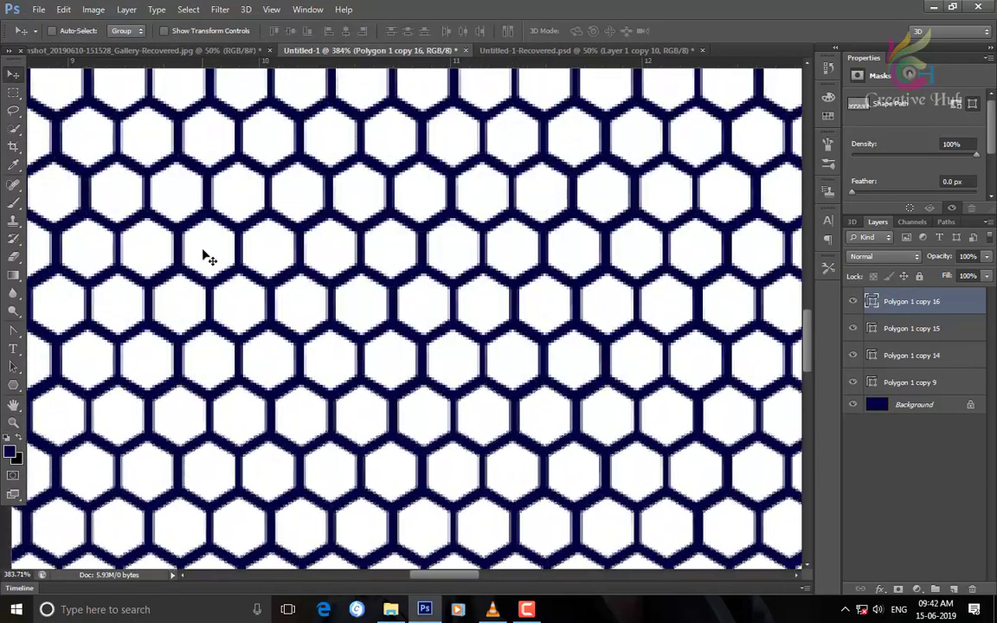
pyautogui.hotkey('ctrl', '-')
pyautogui.hotkey('ctrl', '-')
pyautogui.hotkey('ctrl', '-')
pyautogui.hotkey('ctrl', '-')
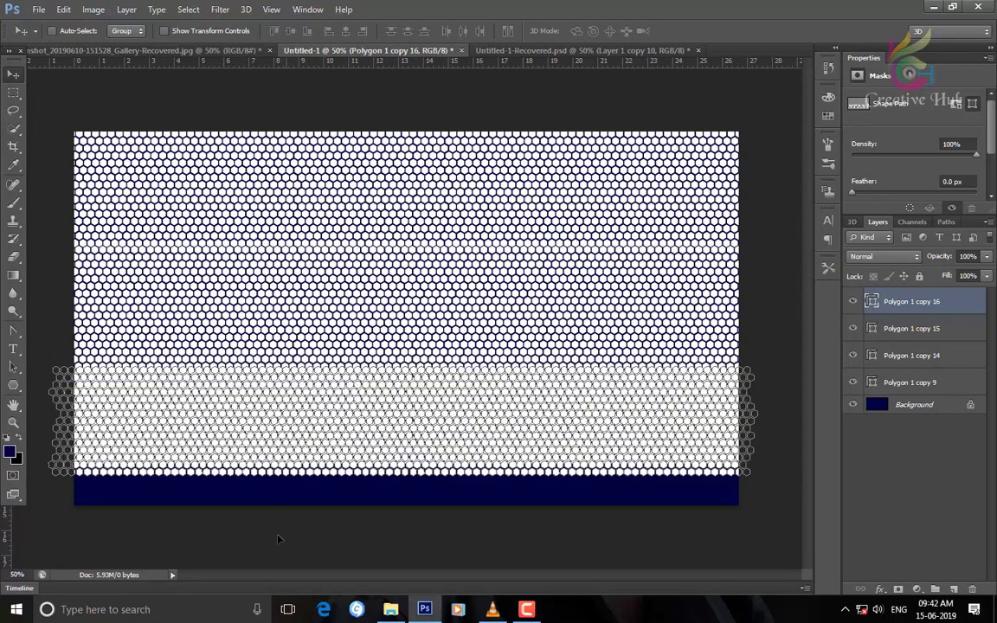
# Copy the pattern down over the canvas bottom and position it there
pyautogui.moveTo(278, 539); pyautogui.dragTo(267, 474)
pyautogui.press('z')
pyautogui.moveTo(484, 543); pyautogui.dragTo(503, 543)
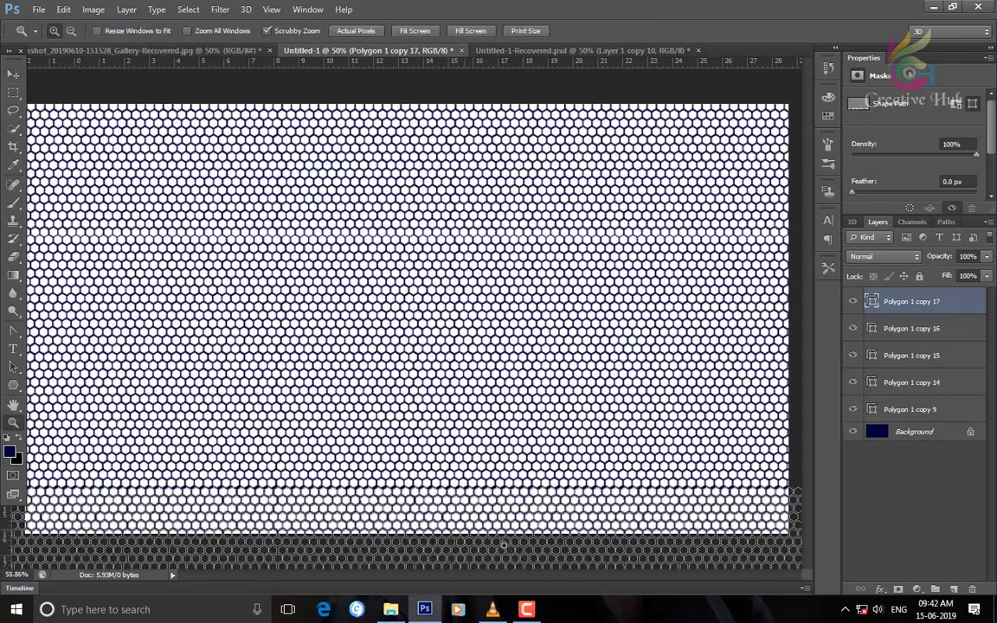
pyautogui.press('v')
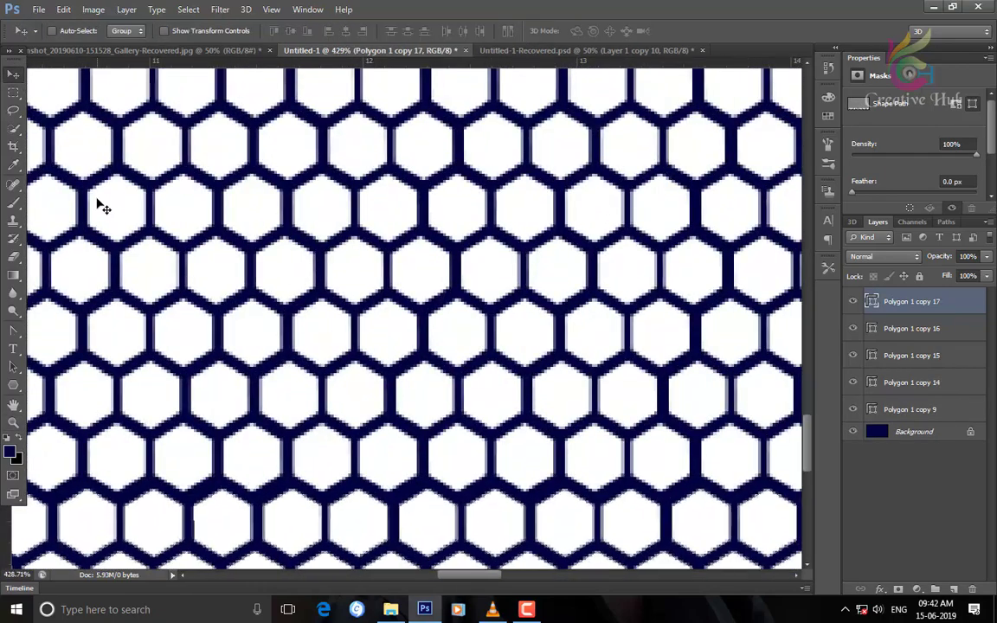
pyautogui.hotkey('ctrl', '-')
pyautogui.hotkey('ctrl', '-')
pyautogui.hotkey('ctrl', '-')
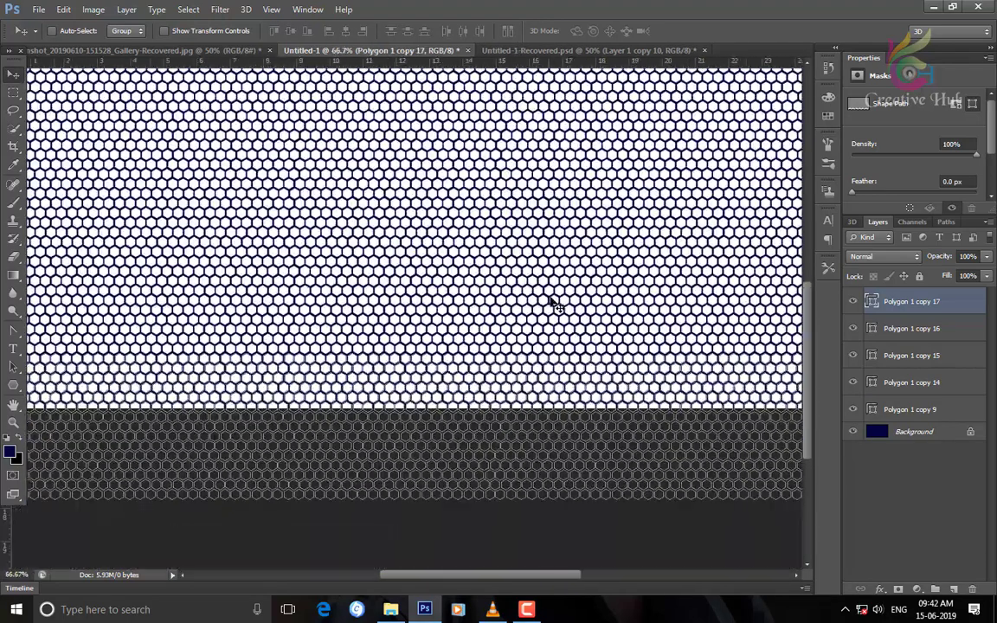
pyautogui.hotkey('ctrl', '-')
# Merge all hexagon layers into one and toggle its visibility to compare
pyautogui.keyDown('shift'); pyautogui.click(908, 409); pyautogui.keyUp('shift')
pyautogui.hotkey('ctrl', 'e')
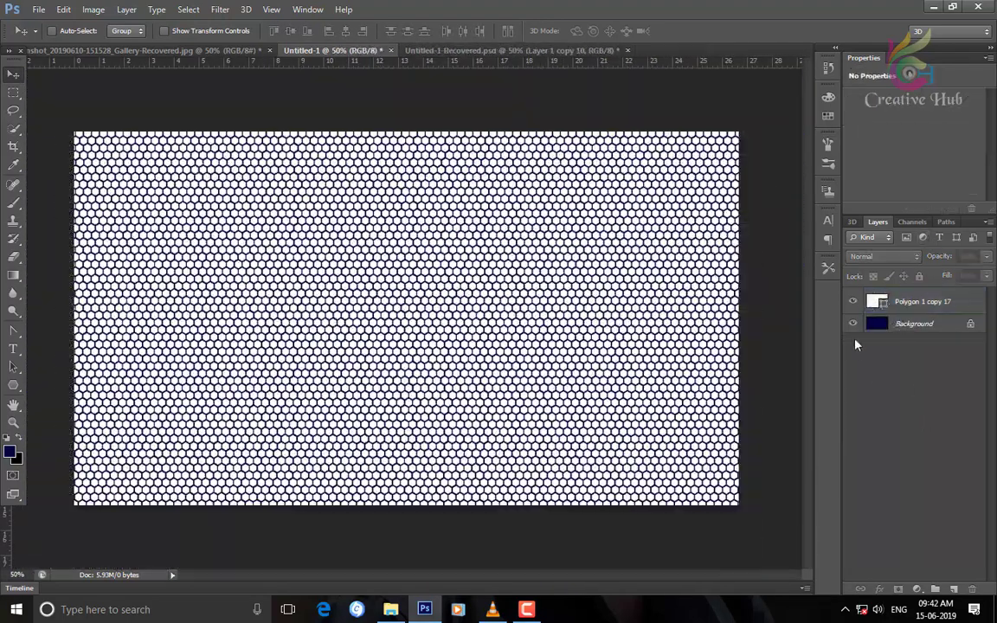
pyautogui.click(852, 302)
pyautogui.click(852, 302)
pyautogui.click(853, 302)
pyautogui.click(921, 301)
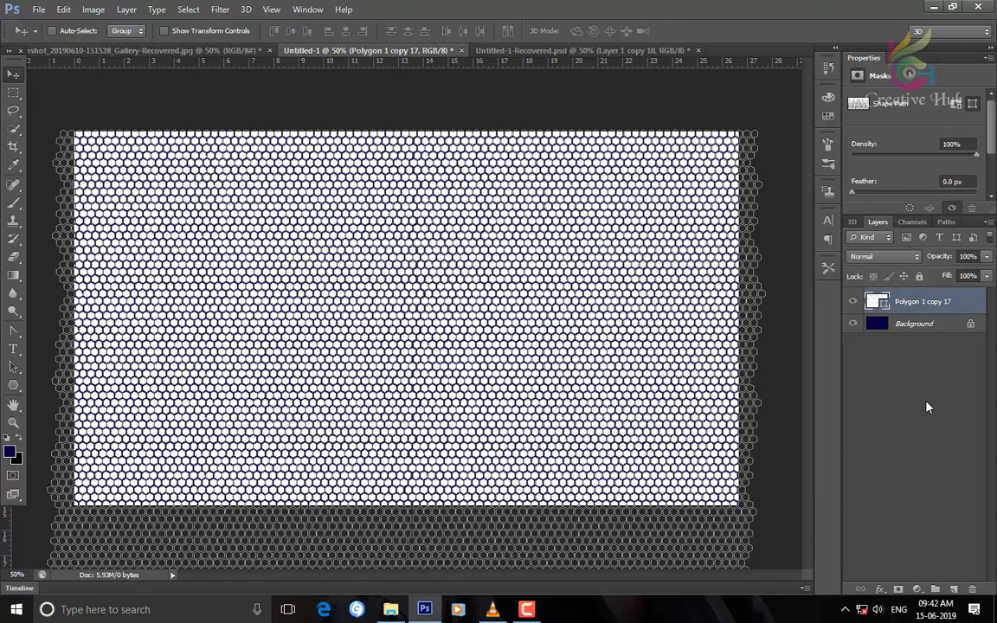
# Add an empty Layer 1 and rasterize the merged hexagon pattern layer
pyautogui.click(954, 589)
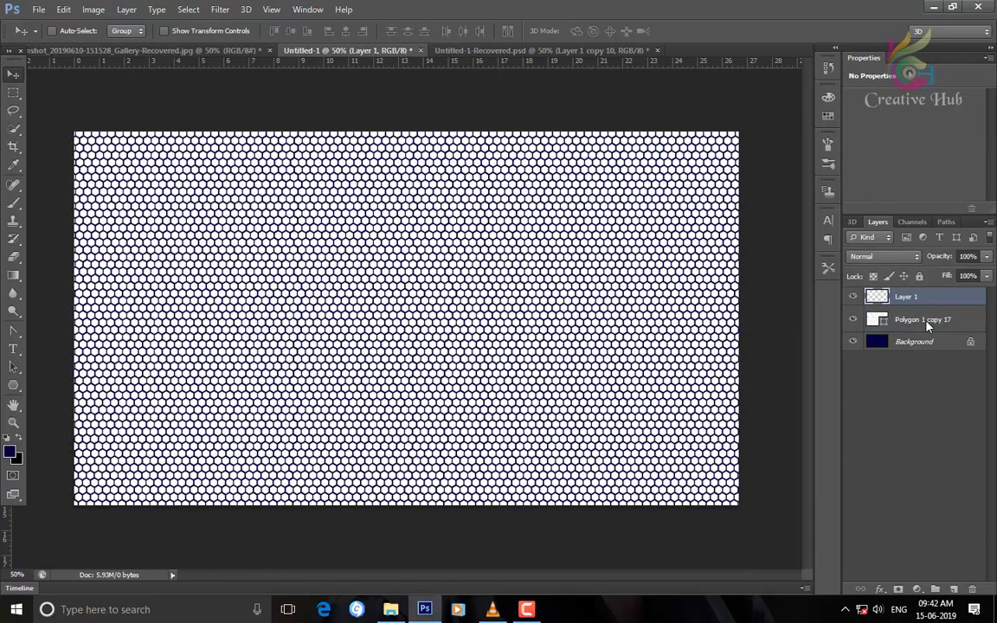
pyautogui.click(906, 320)
pyautogui.rightClick(906, 319)
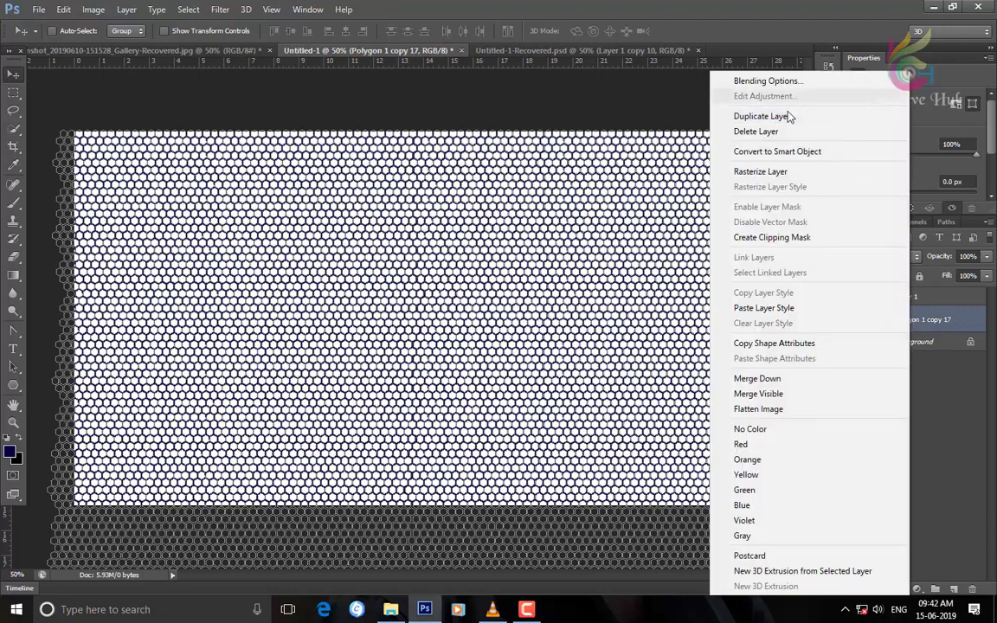
pyautogui.click(781, 170)
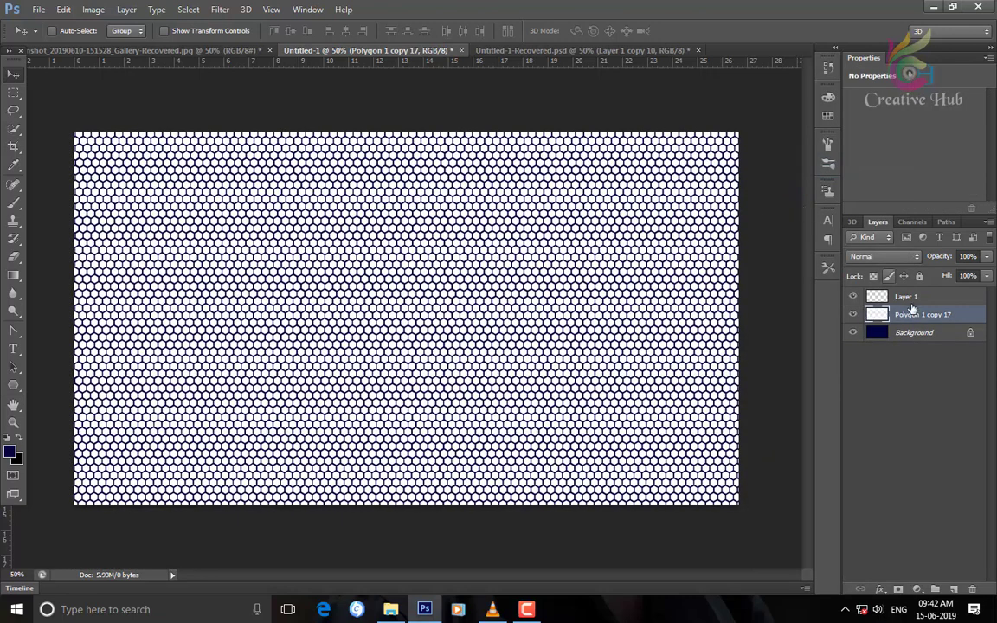
pyautogui.click(914, 299)
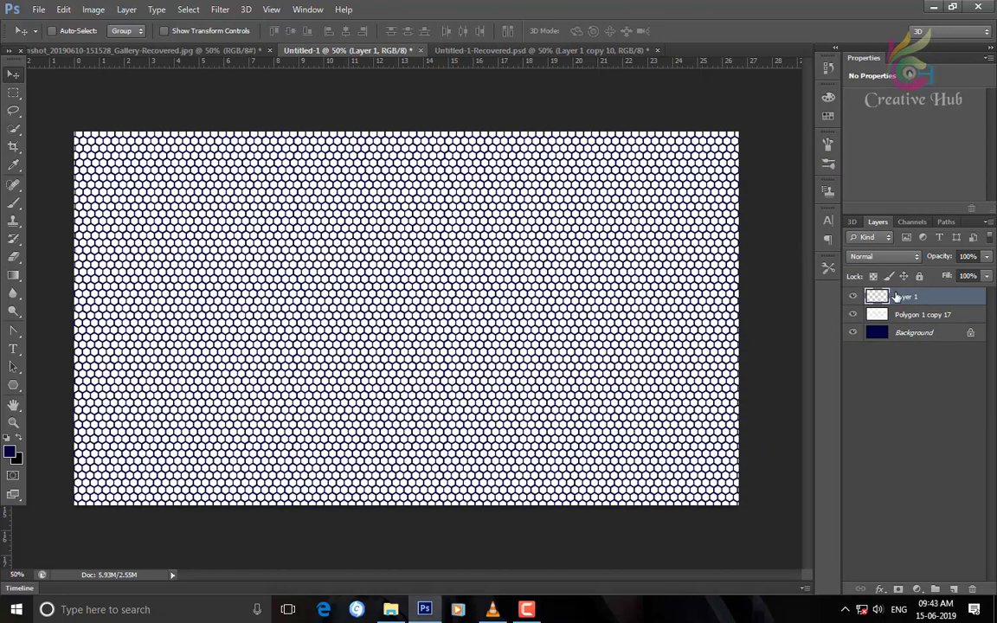
# Fill Layer 1 with white and cut the hexagon shapes out of it, hiding the original pattern
pyautogui.click(11, 450)
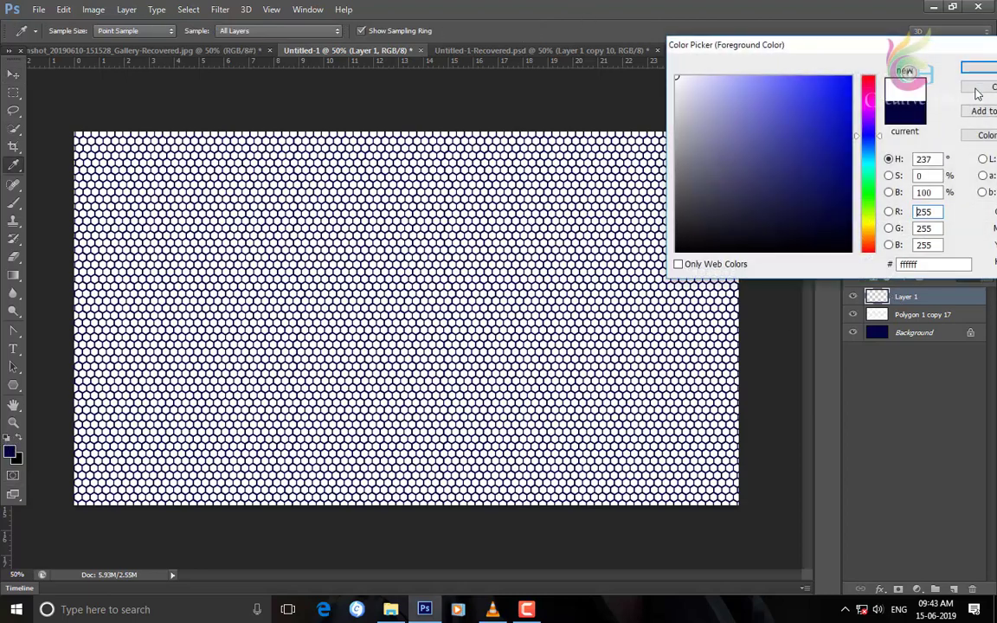
pyautogui.click(975, 71)
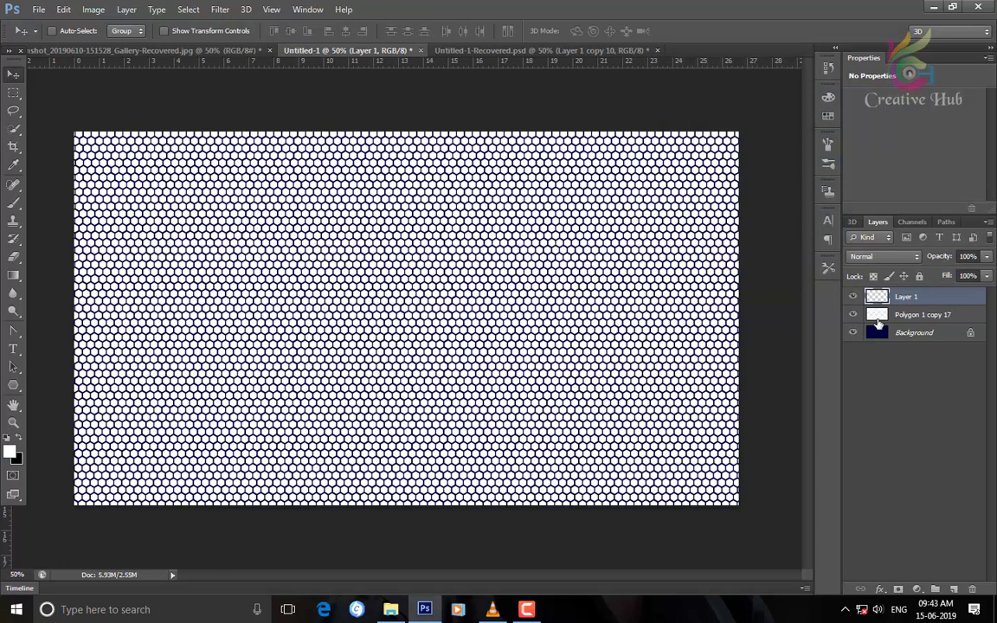
pyautogui.hotkey('alt', 'BackSpace')
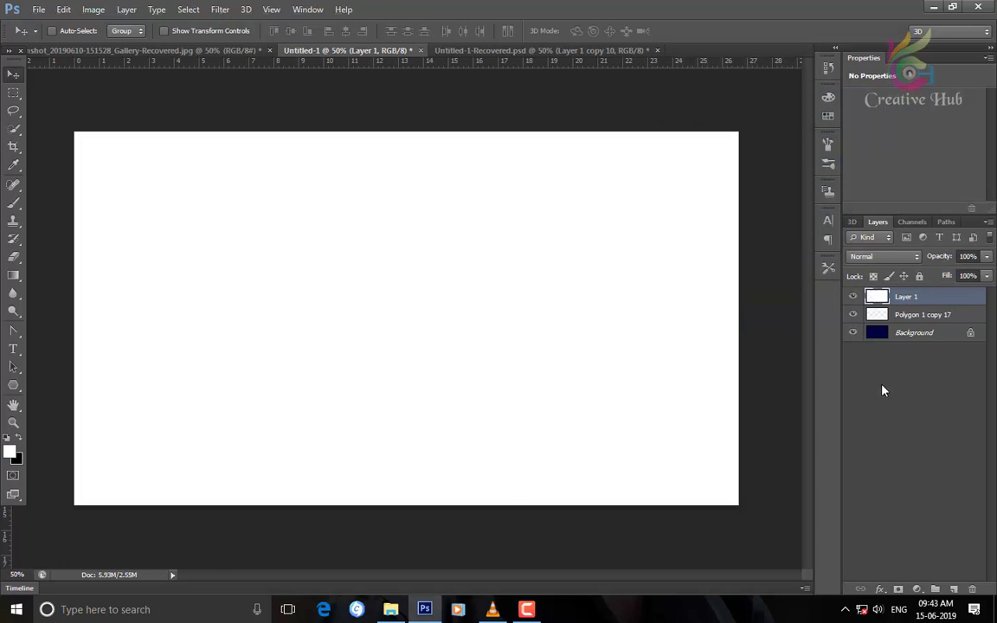
pyautogui.keyDown('ctrl'); pyautogui.click(876, 316); pyautogui.keyUp('ctrl')
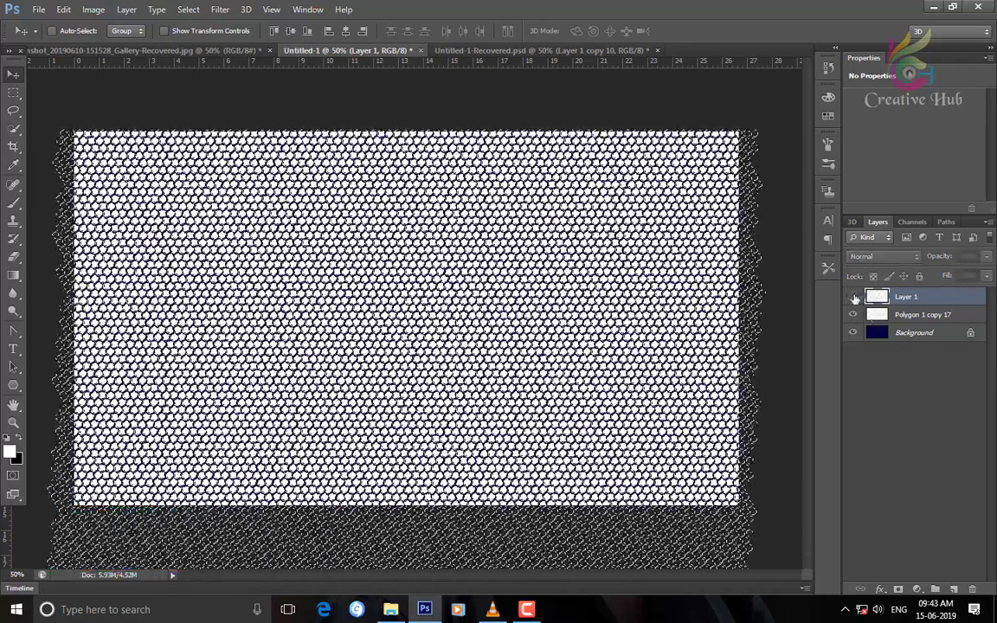
pyautogui.press('Delete')
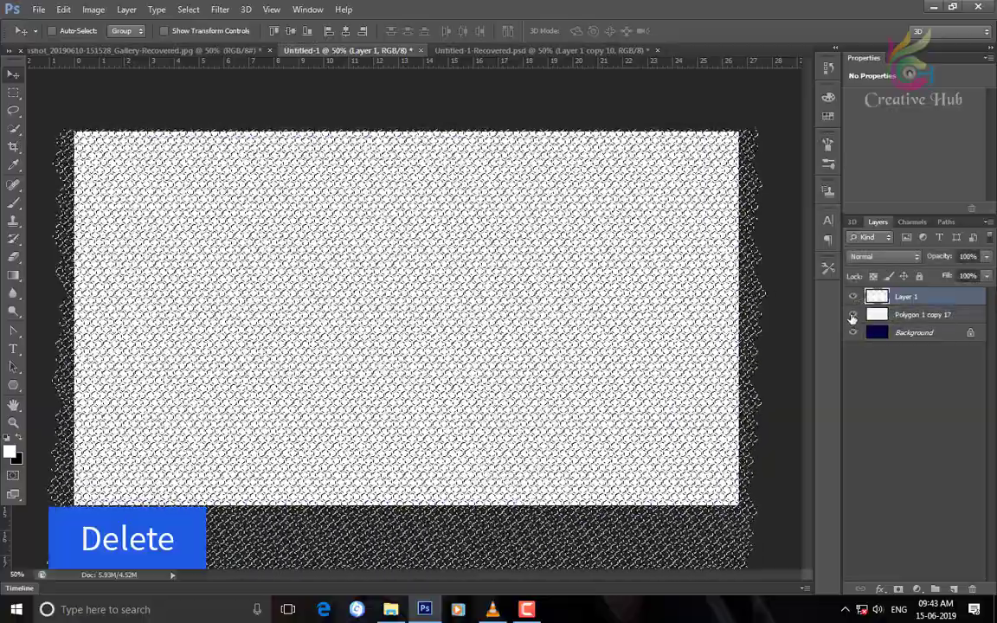
pyautogui.click(852, 315)
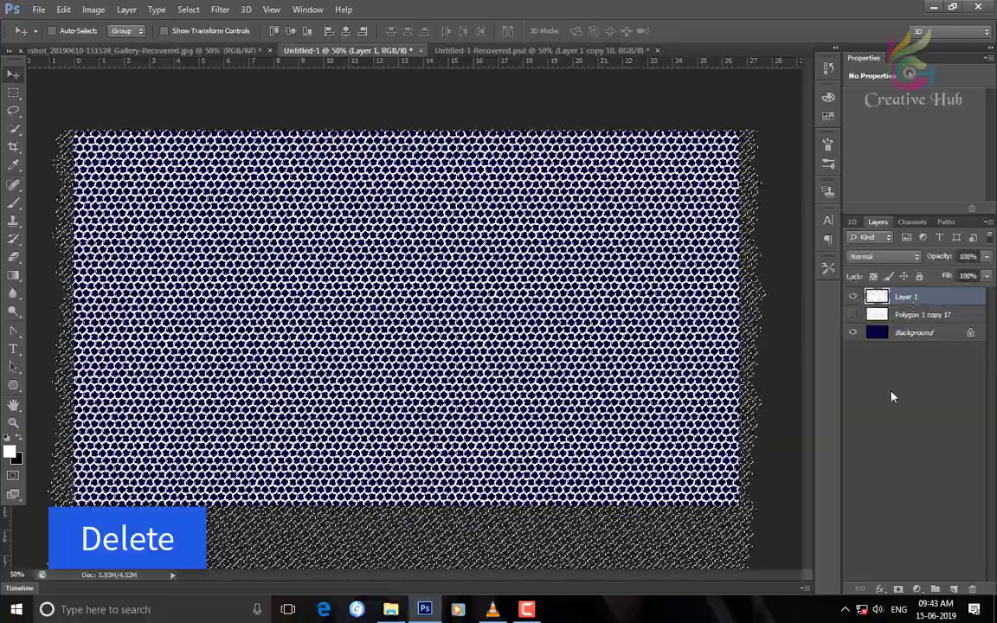
pyautogui.hotkey('ctrl', 'd')
# Set Layer 1's blend mode to Soft Light and add Layer 2 above it
pyautogui.click(884, 429)
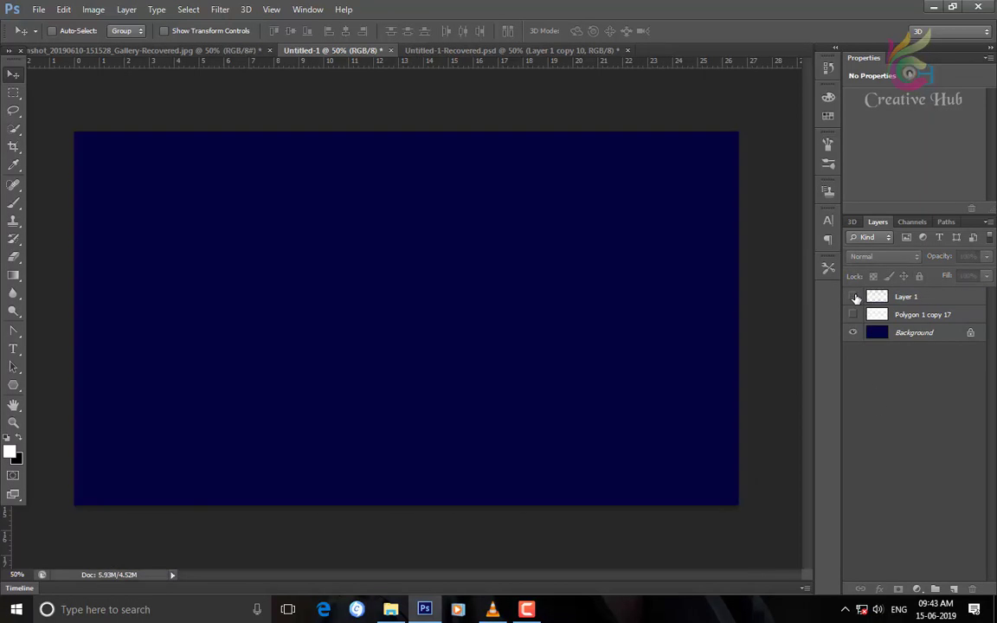
pyautogui.click(855, 297)
pyautogui.click(906, 296)
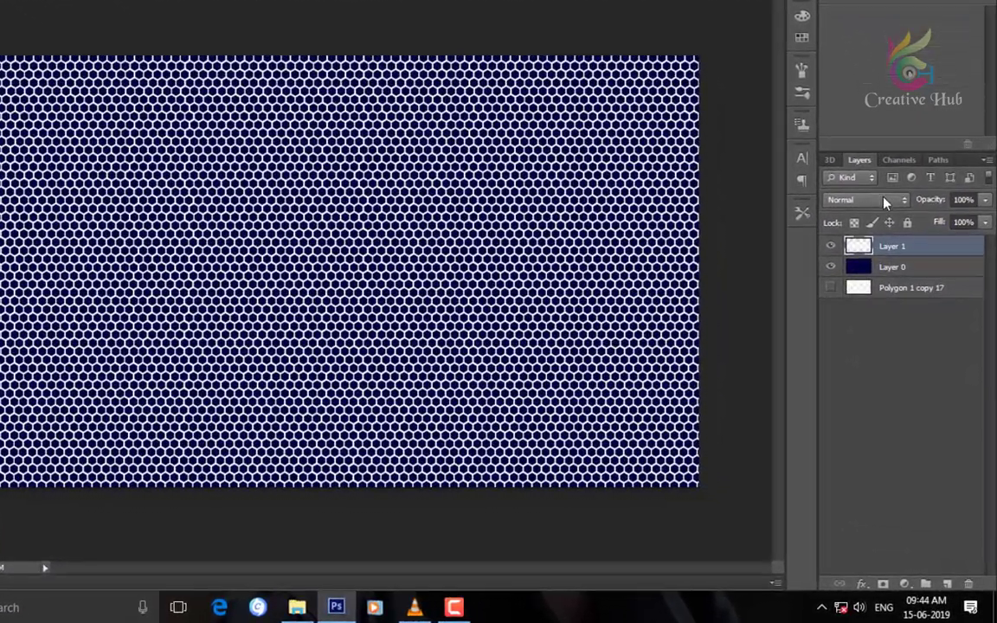
pyautogui.click(898, 257)
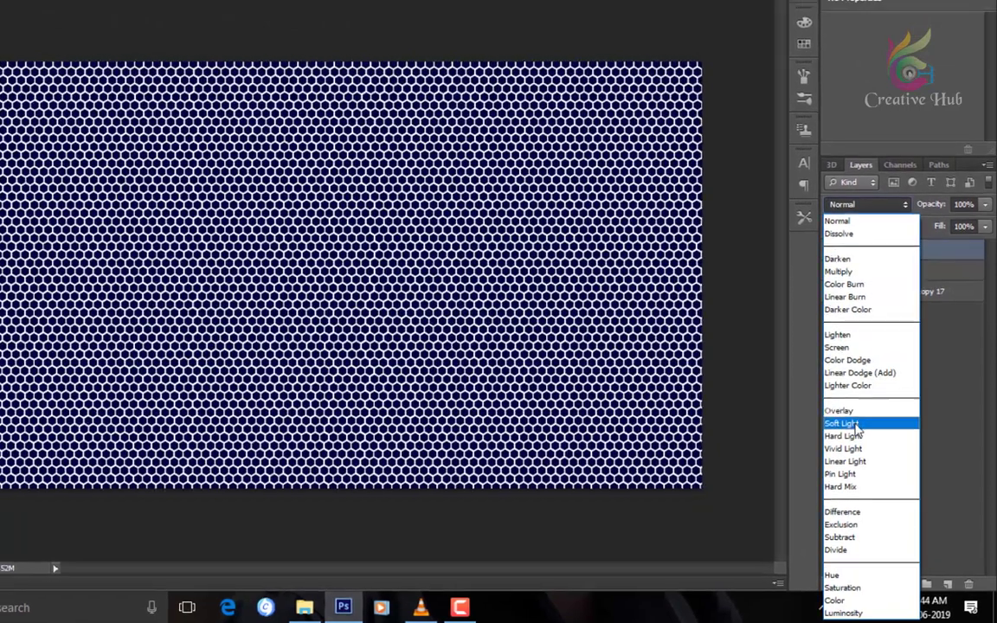
pyautogui.click(852, 420)
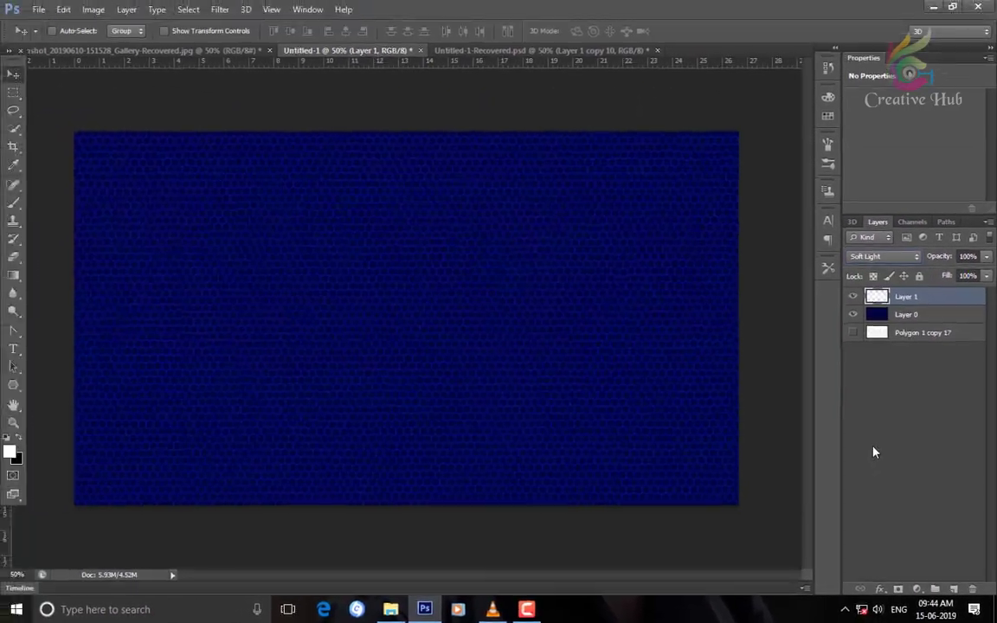
pyautogui.click(954, 589)
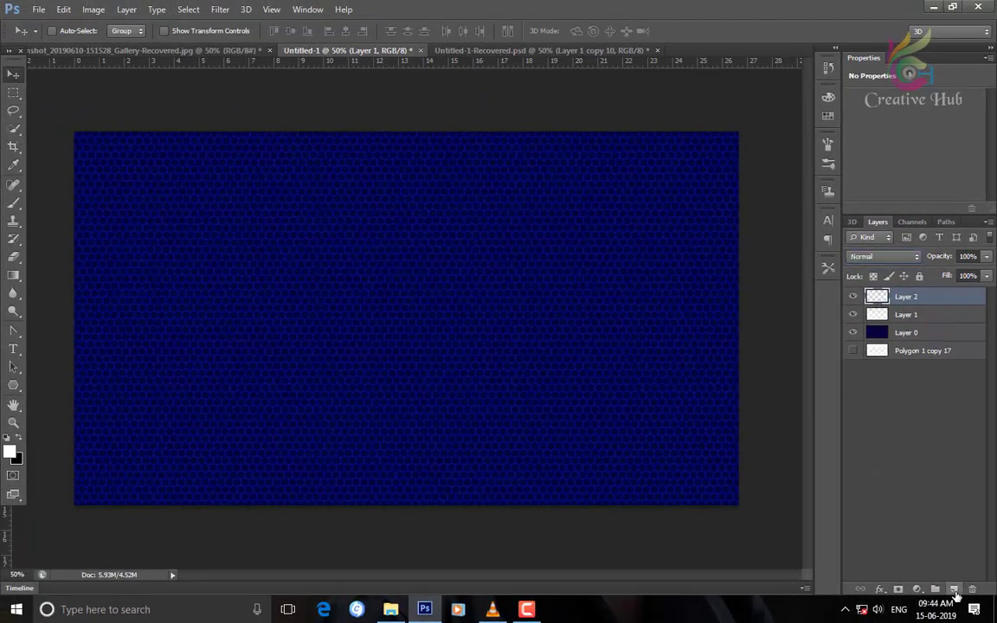
# Edit the gradient to run from white to navy with a transparent end
pyautogui.click(15, 293)
pyautogui.click(15, 272)
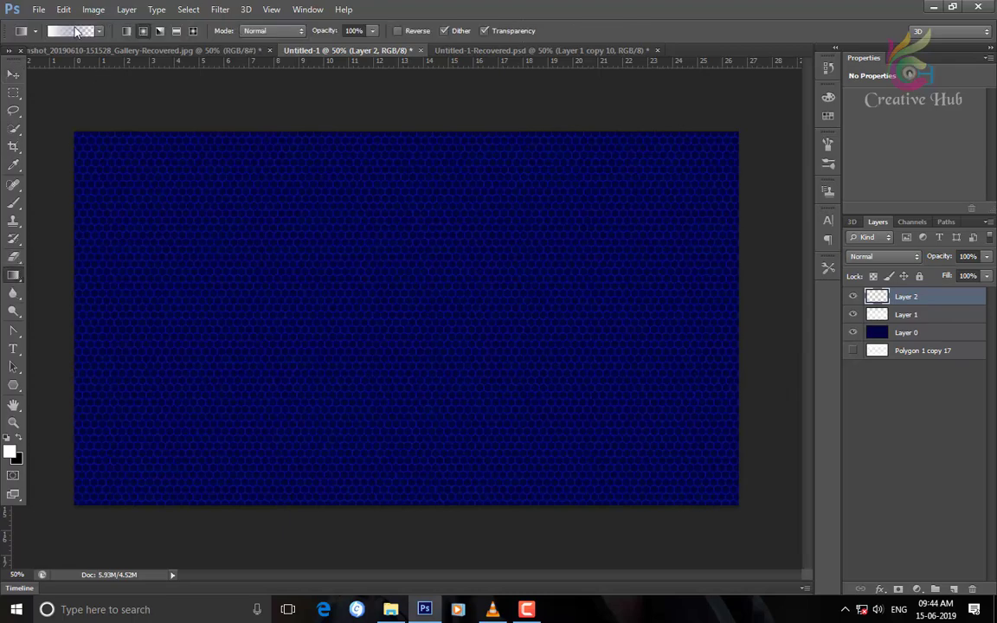
pyautogui.click(59, 32)
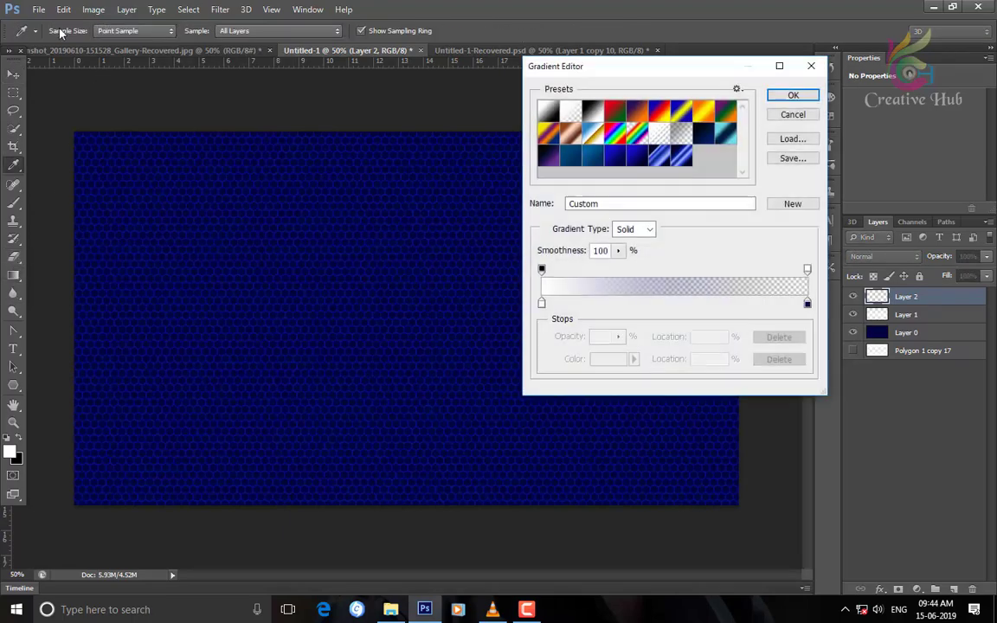
pyautogui.doubleClick(808, 303)
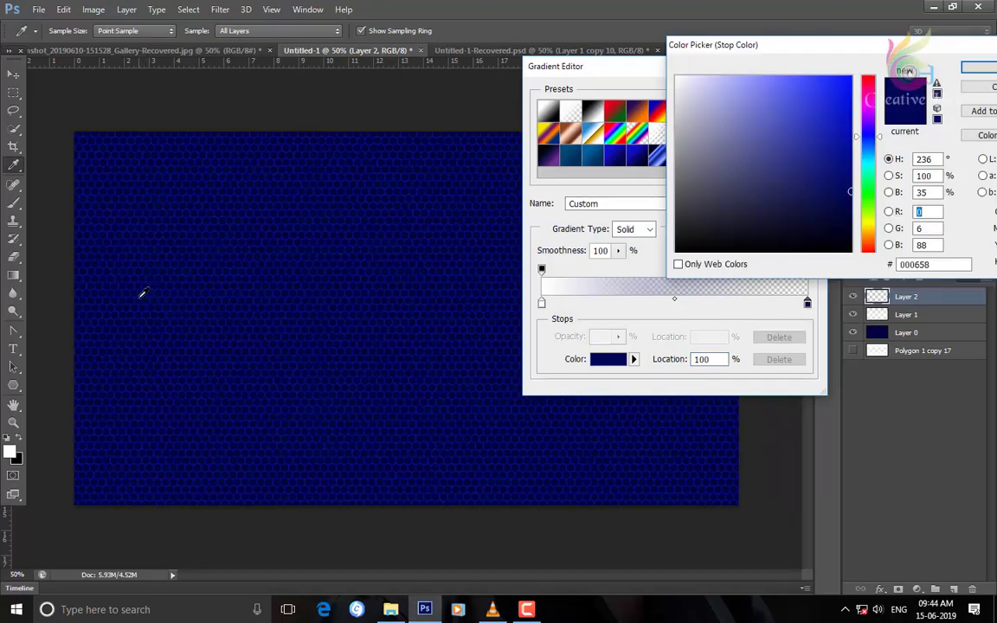
pyautogui.click(968, 72)
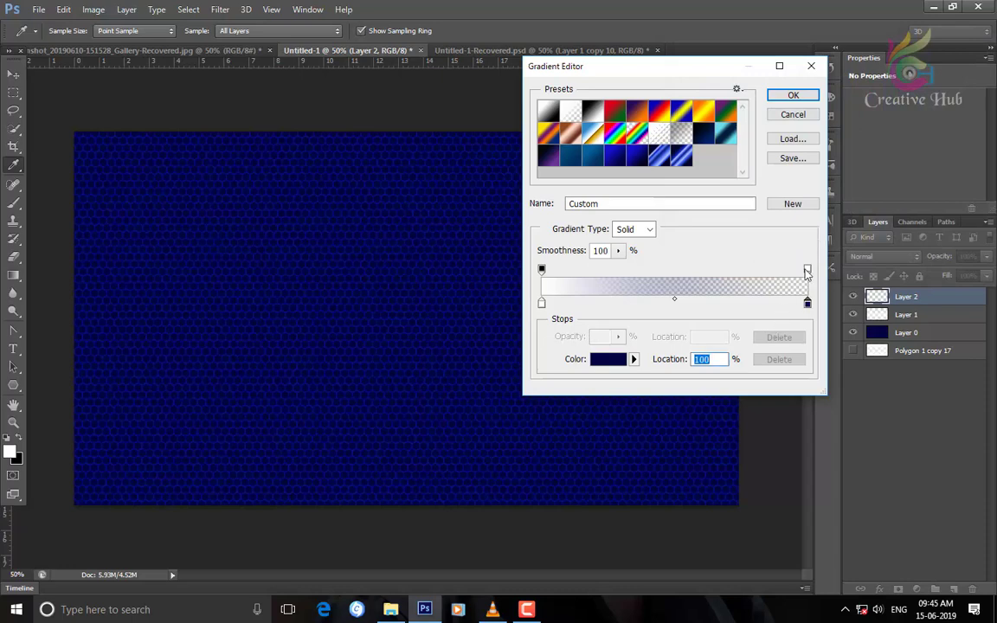
pyautogui.click(806, 270)
pyautogui.click(793, 94)
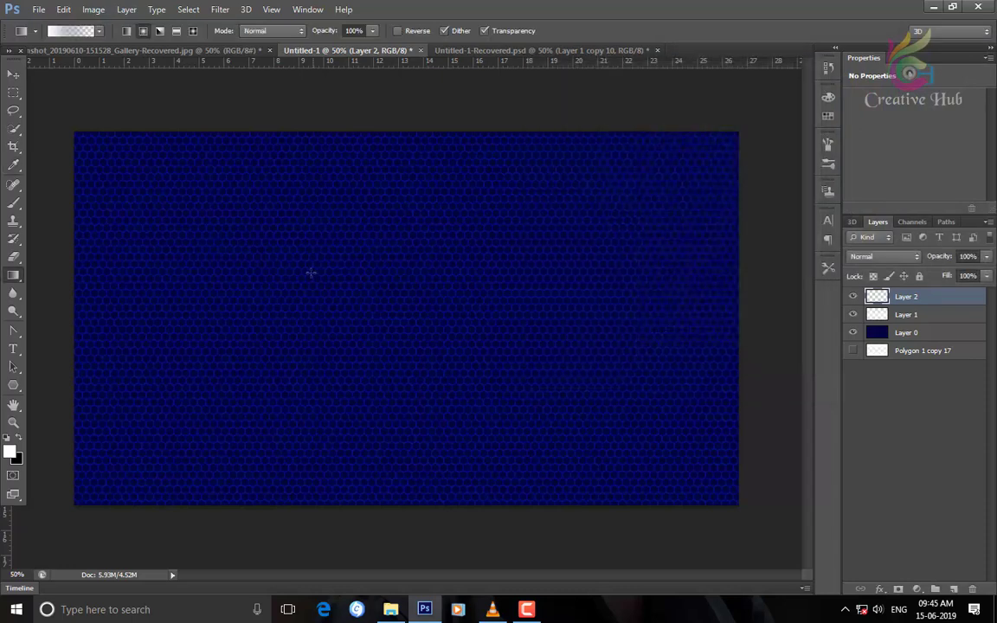
# Drag a radial glow left of centre on Layer 2 and move it lower
pyautogui.moveTo(311, 273); pyautogui.dragTo(437, 376)
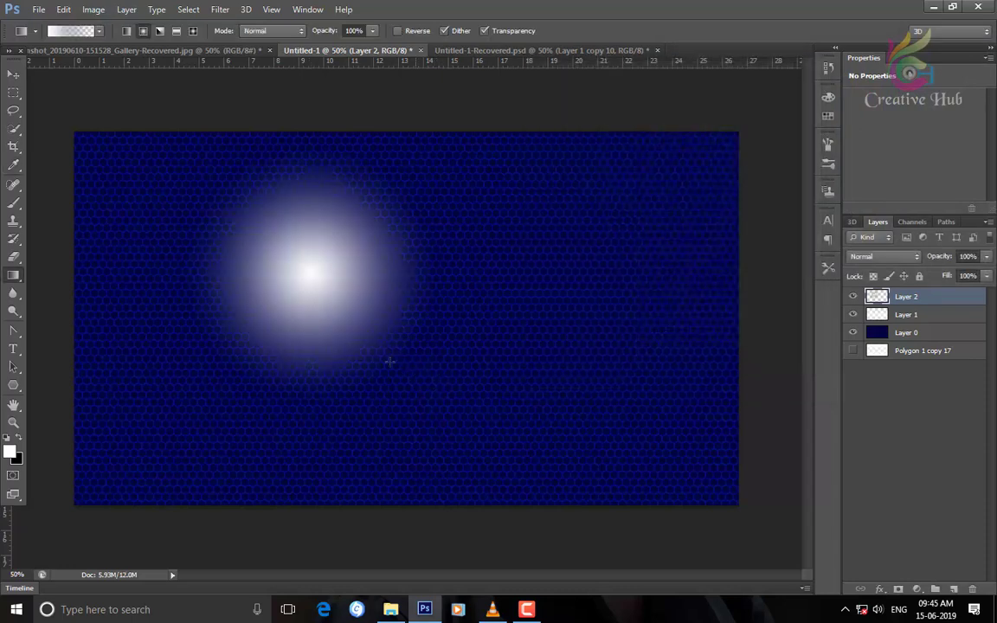
pyautogui.click(11, 81)
pyautogui.moveTo(334, 251); pyautogui.dragTo(334, 305)
# Select Layer 2 and squeeze its glow into a narrow, tall ellipse
pyautogui.rightClick(334, 322)
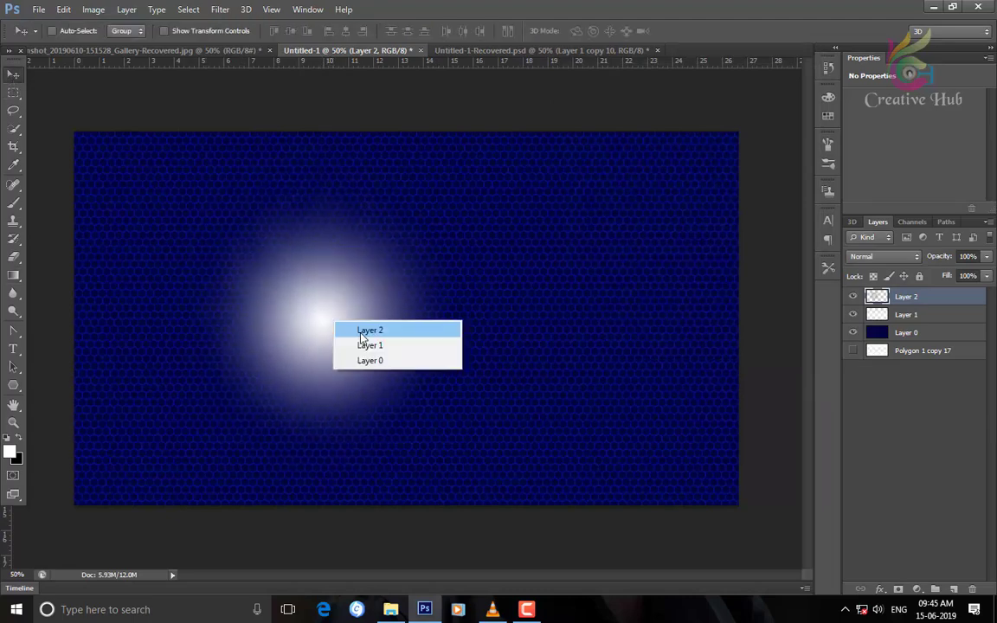
pyautogui.click(359, 329)
pyautogui.hotkey('ctrl', 't')
pyautogui.moveTo(442, 327); pyautogui.dragTo(249, 327)
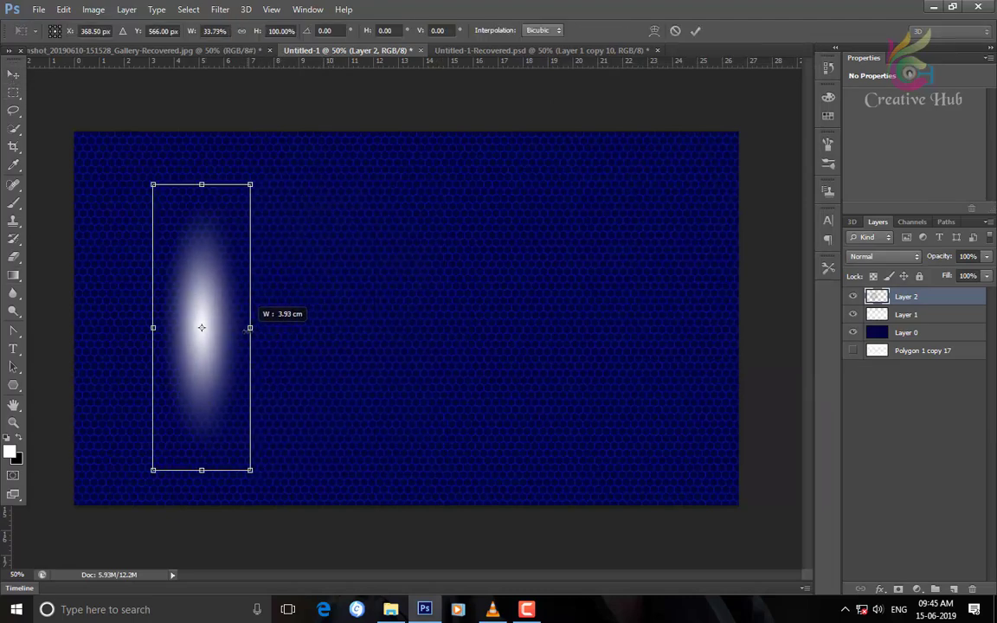
pyautogui.moveTo(250, 471); pyautogui.dragTo(274, 532)
pyautogui.moveTo(274, 327); pyautogui.dragTo(262, 327)
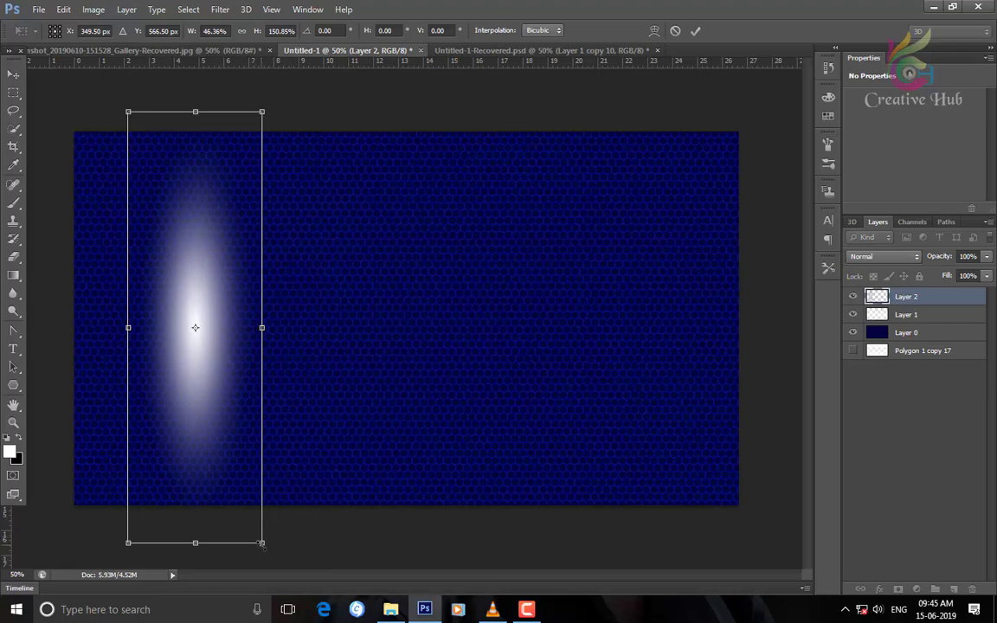
pyautogui.moveTo(261, 543); pyautogui.dragTo(276, 582)
# Move the tall glow to the canvas bottom and blend Layer 2 with Soft Light
pyautogui.moveTo(216, 387); pyautogui.dragTo(274, 443)
pyautogui.hotkey('ctrl', '-')
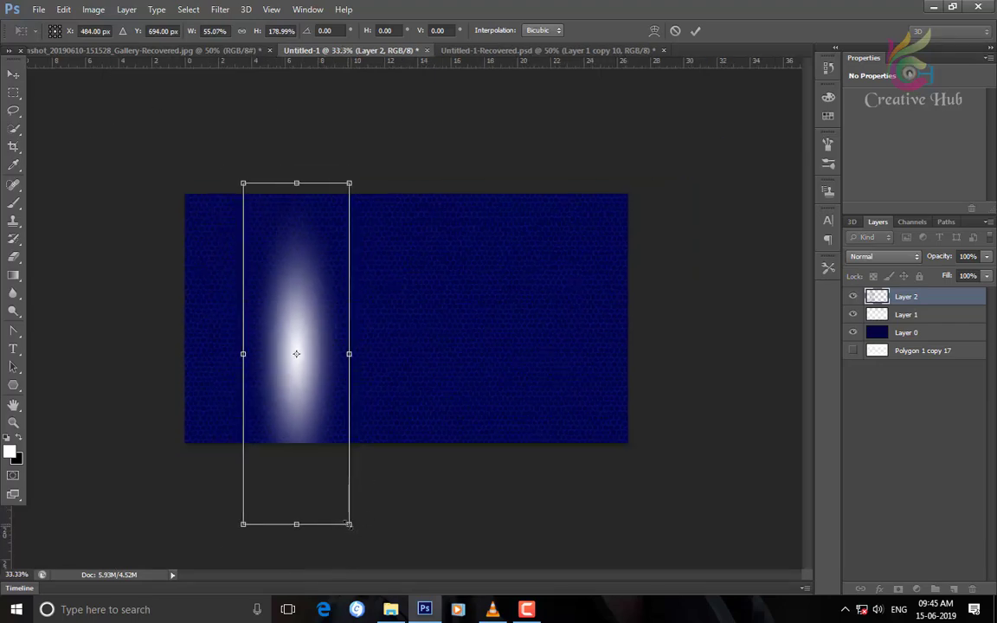
pyautogui.moveTo(349, 523); pyautogui.dragTo(367, 571)
pyautogui.moveTo(257, 371); pyautogui.dragTo(257, 420)
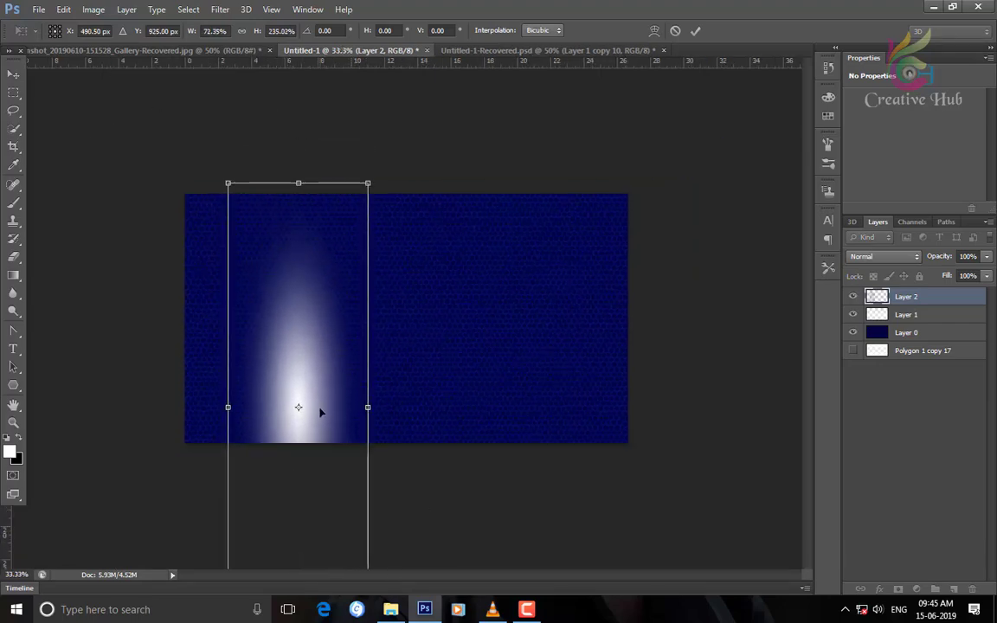
pyautogui.press('Return')
pyautogui.click(882, 256)
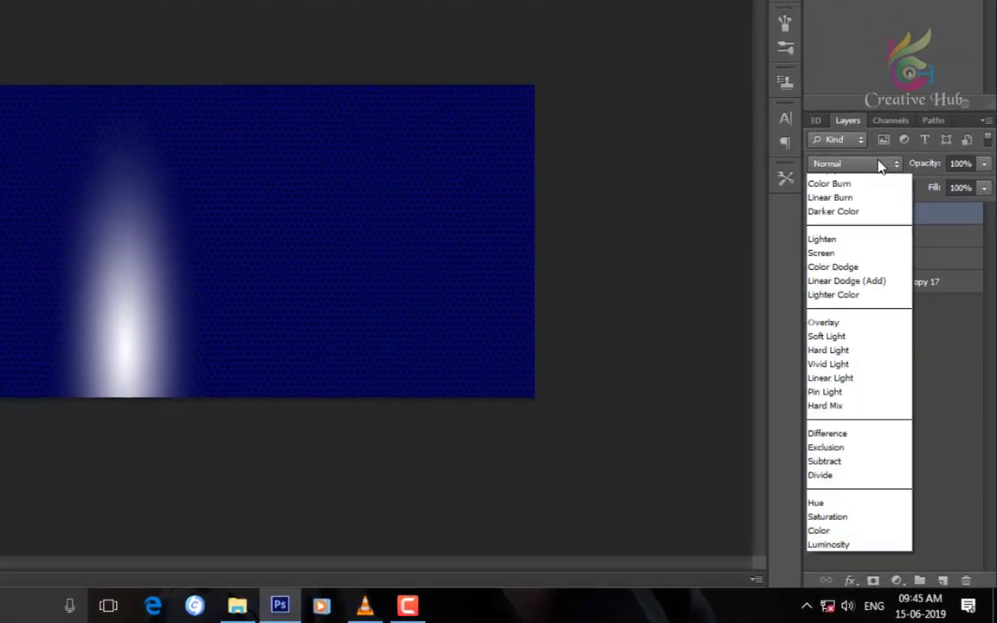
pyautogui.click(824, 400)
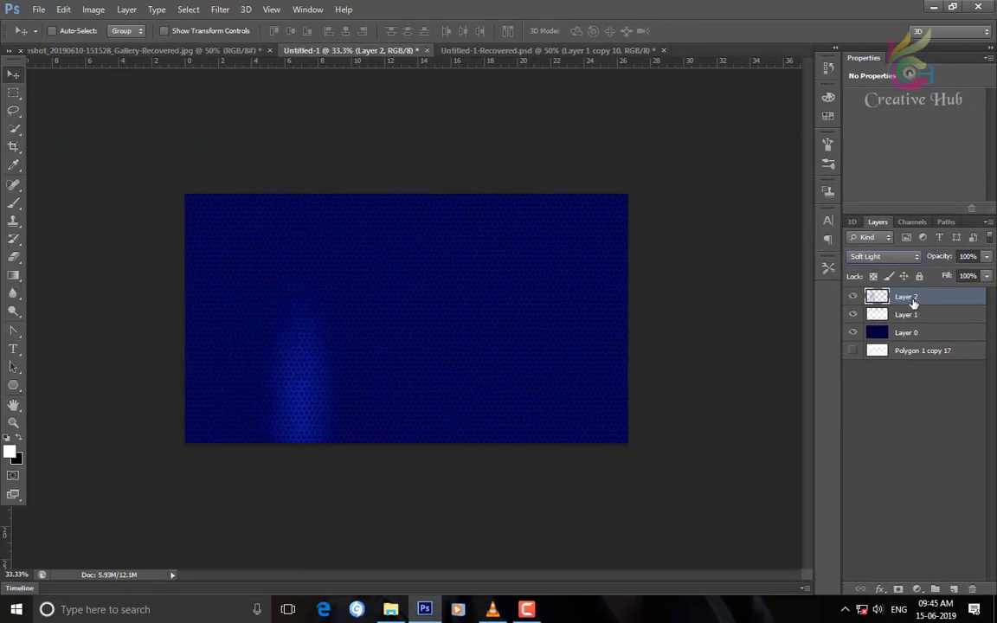
# Group Layer 2 into Group 1 and Alt-drag streak copies across the lower canvas
pyautogui.hotkey('ctrl', 'g')
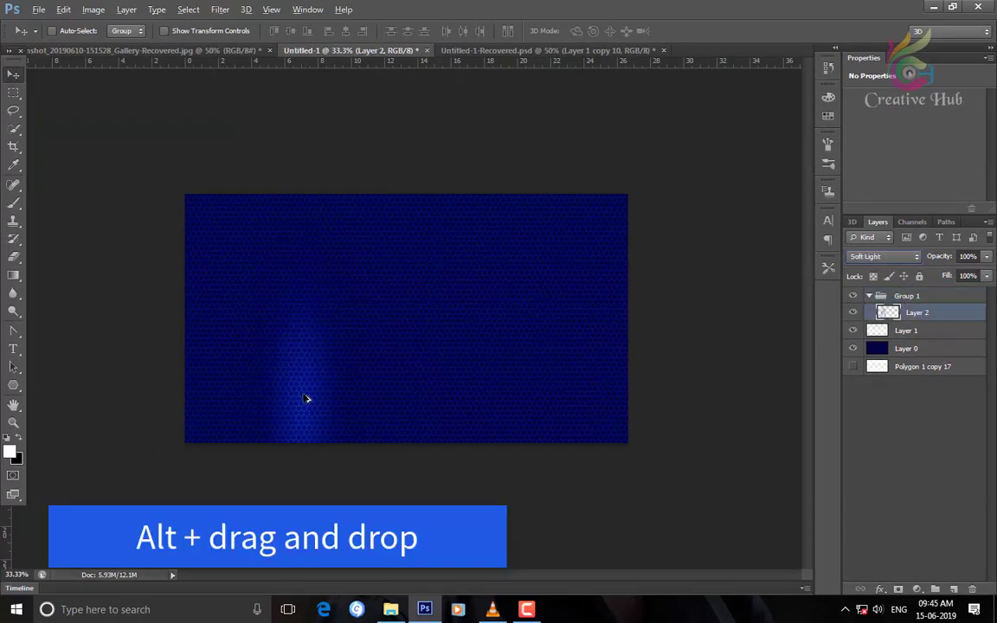
pyautogui.moveTo(305, 403)
pyautogui.mouseDown()
pyautogui.moveTo(523, 402)
pyautogui.moveTo(536, 416)
pyautogui.mouseUp()
pyautogui.keyDown('shift'); pyautogui.click(917, 366); pyautogui.keyUp('shift')
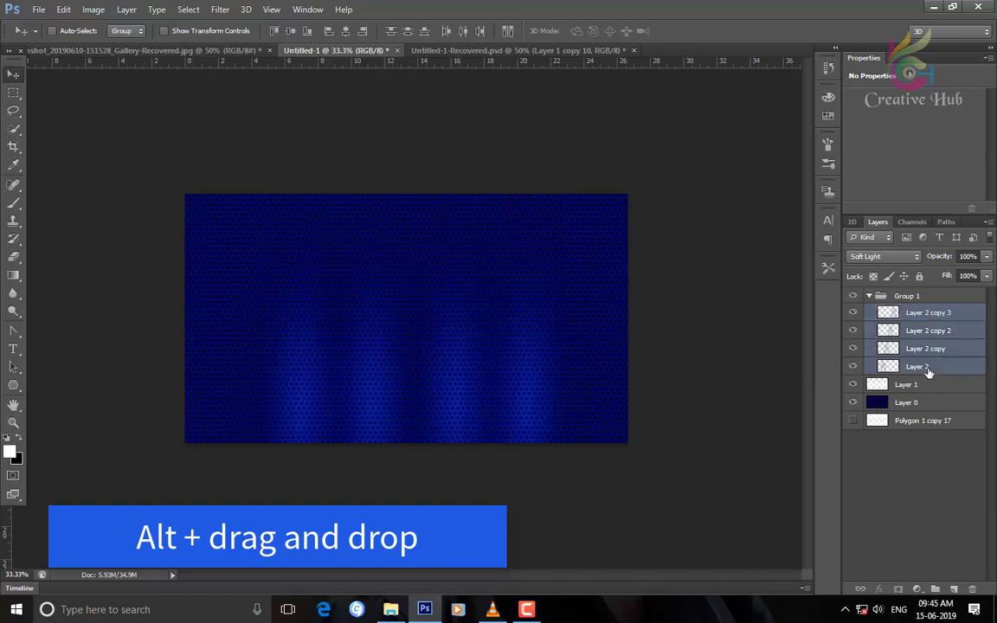
pyautogui.moveTo(480, 350); pyautogui.dragTo(479, 421)
pyautogui.hotkey('ctrl', 'z')
pyautogui.moveTo(539, 407); pyautogui.dragTo(493, 405)
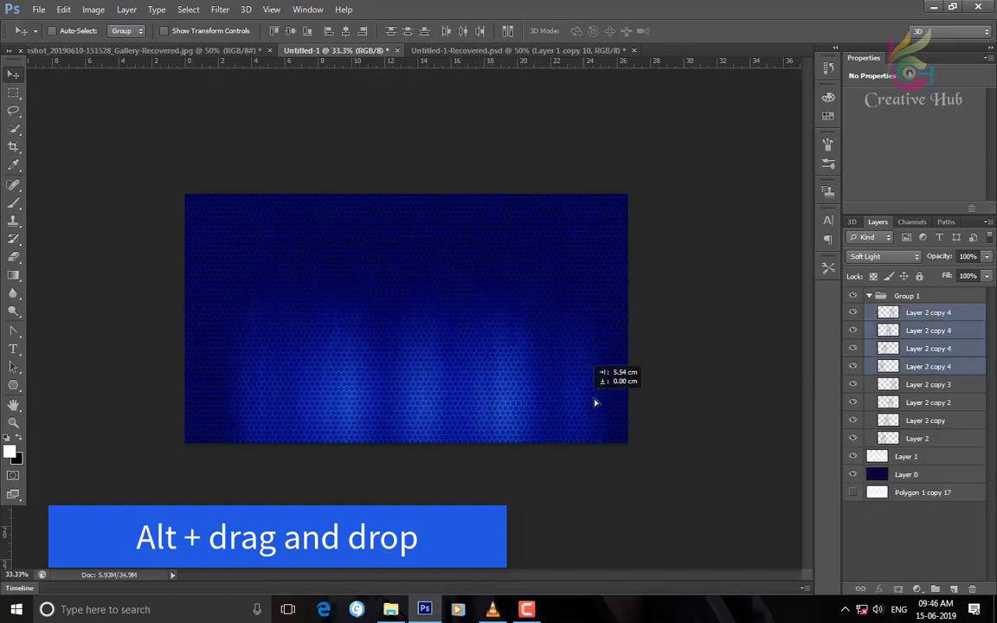
pyautogui.moveTo(596, 400); pyautogui.dragTo(584, 402)
pyautogui.moveTo(540, 430)
pyautogui.mouseDown()
pyautogui.moveTo(448, 421)
pyautogui.moveTo(409, 393)
pyautogui.moveTo(408, 409)
pyautogui.mouseUp()
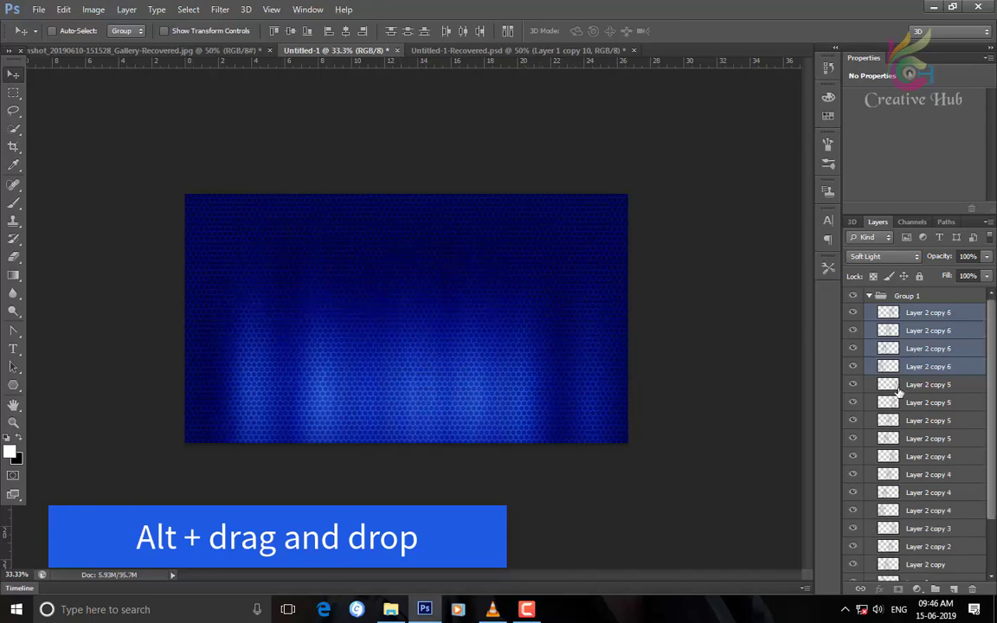
# Enlarge the four newest streak copies to about 122% and shift them right
pyautogui.click(866, 296)
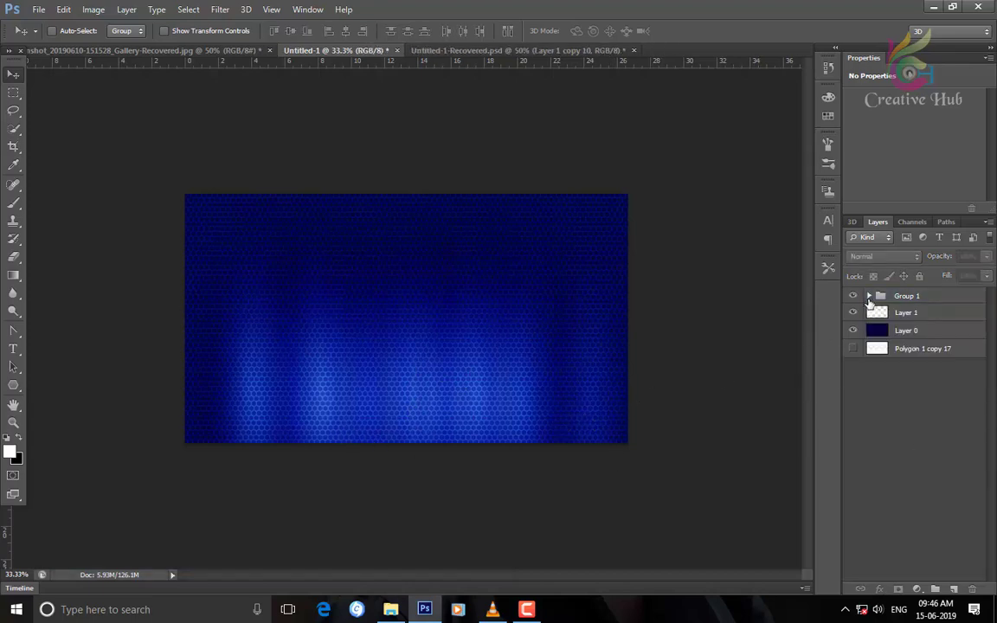
pyautogui.click(869, 296)
pyautogui.click(918, 312)
pyautogui.keyDown('shift'); pyautogui.click(927, 367); pyautogui.keyUp('shift')
pyautogui.hotkey('ctrl', 't')
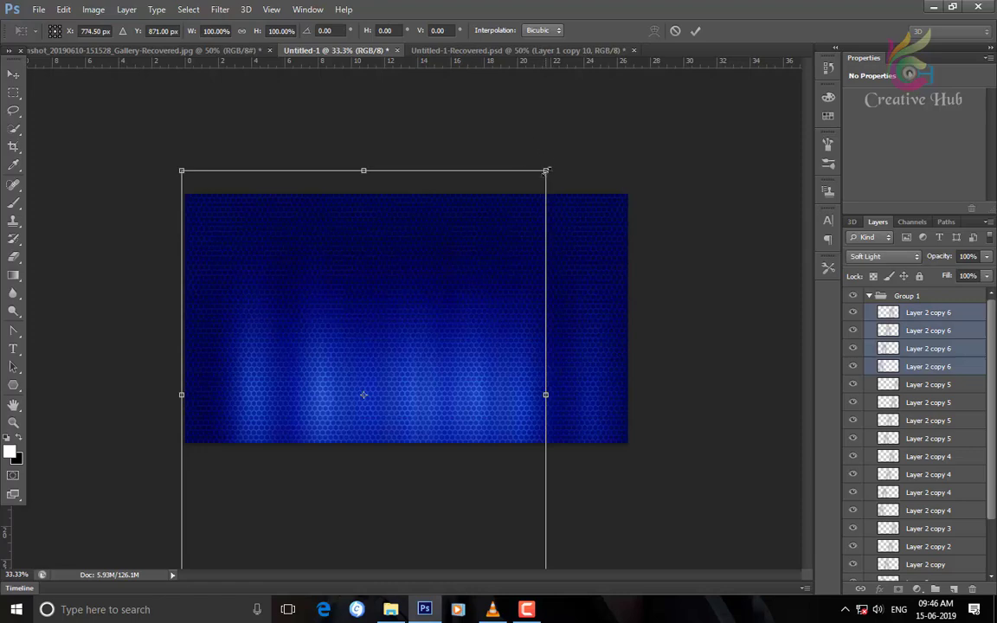
pyautogui.moveTo(545, 171); pyautogui.dragTo(588, 118)
pyautogui.moveTo(511, 375)
pyautogui.mouseDown()
pyautogui.moveTo(548, 376)
pyautogui.moveTo(510, 381)
pyautogui.mouseUp()
pyautogui.press('Return')
# Nudge the top streak copy slightly lower, then collapse Group 1 and deselect layers
pyautogui.rightClick(534, 409)
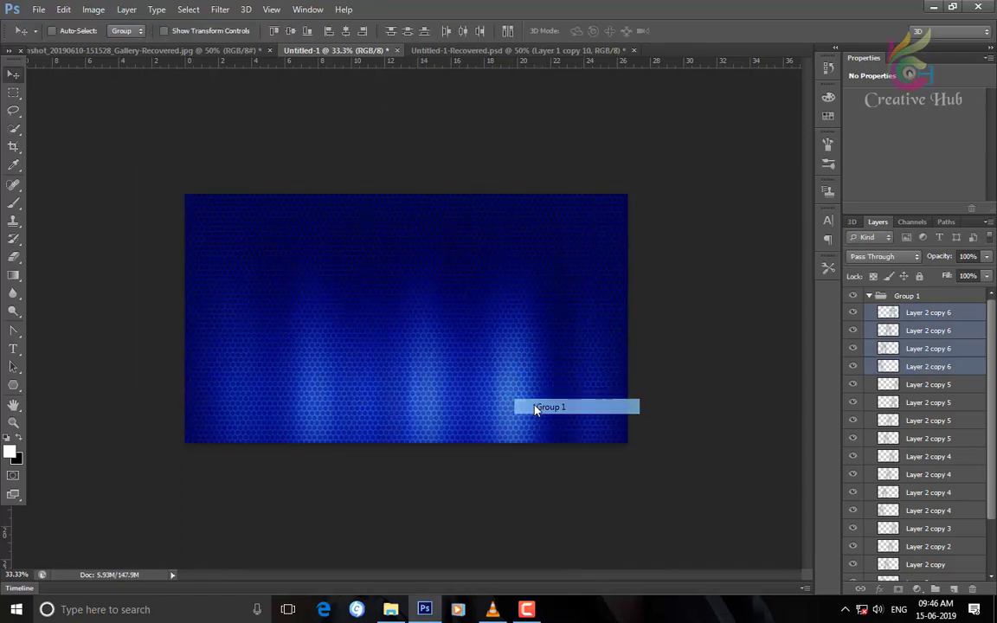
pyautogui.click(534, 409)
pyautogui.rightClick(534, 392)
pyautogui.click(909, 319)
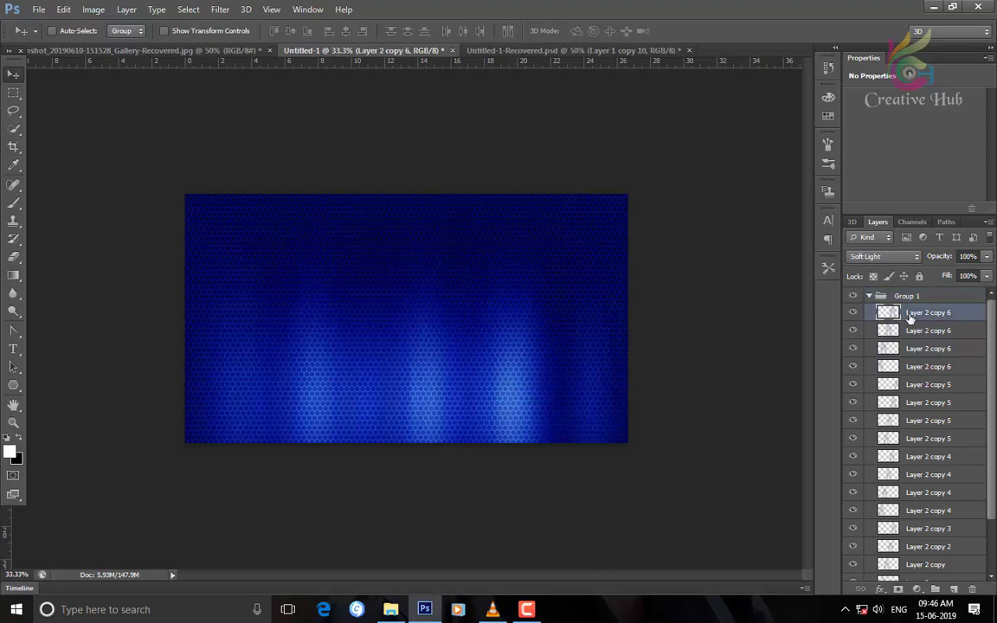
pyautogui.moveTo(512, 387)
pyautogui.mouseDown()
pyautogui.moveTo(514, 398)
pyautogui.moveTo(548, 400)
pyautogui.mouseUp()
pyautogui.click(869, 295)
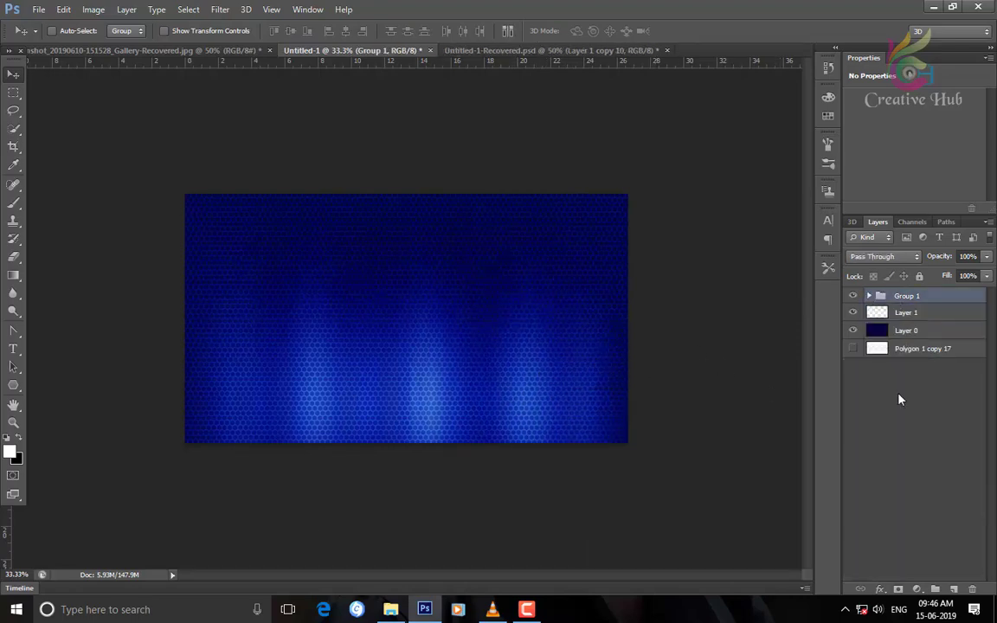
pyautogui.click(899, 401)
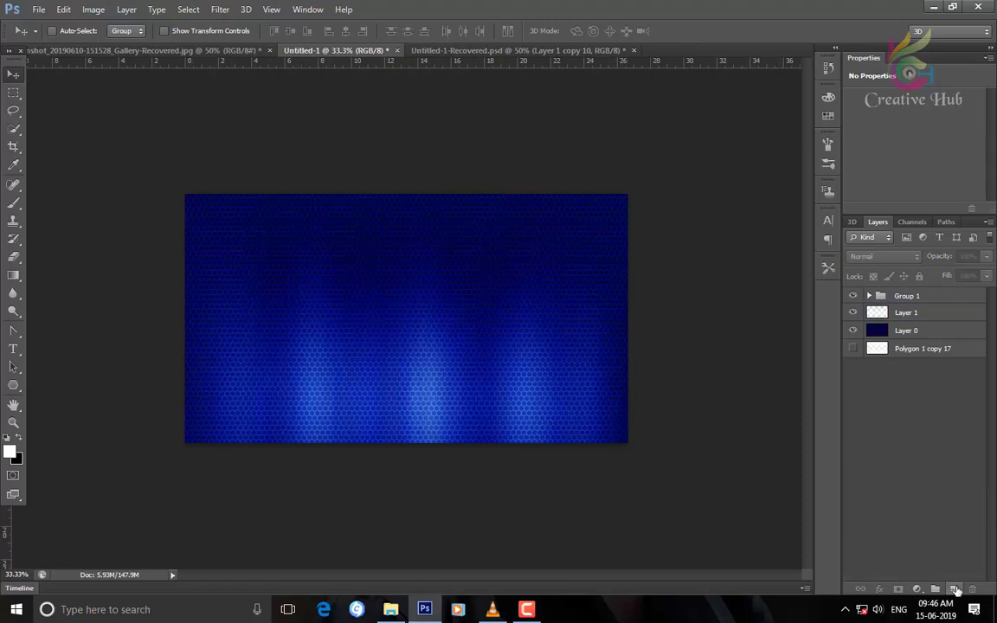
# Draw a small ring on a new top layer with the Ellipse Tool
pyautogui.click(954, 588)
pyautogui.click(13, 385)
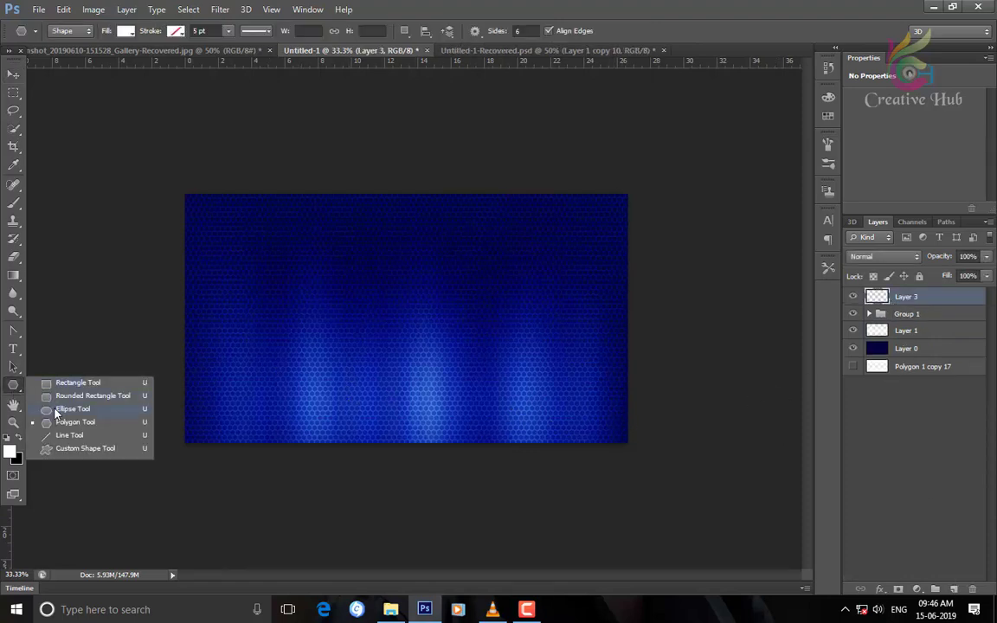
pyautogui.click(54, 410)
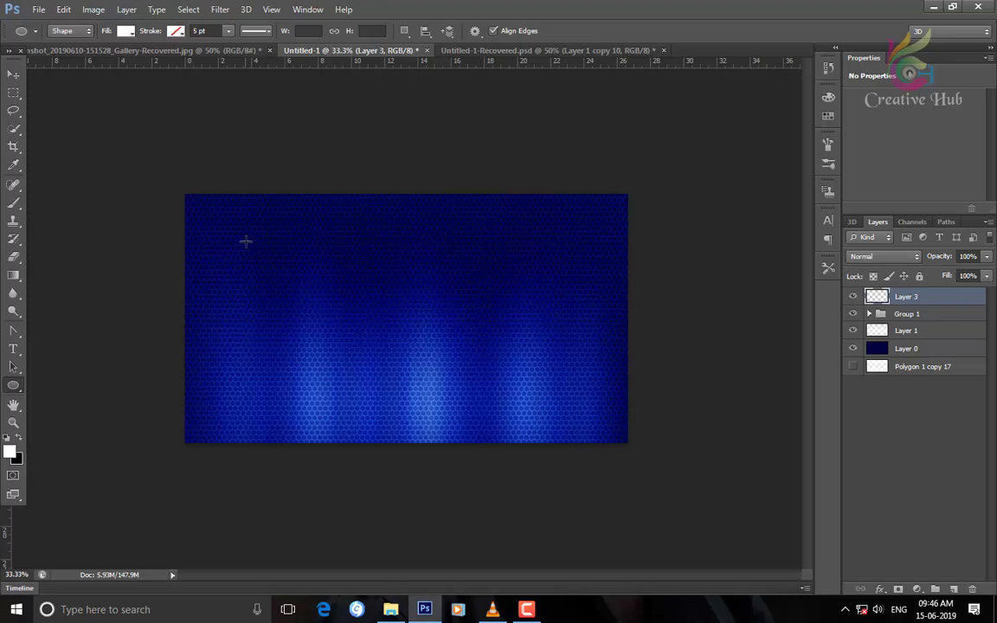
pyautogui.press('z')
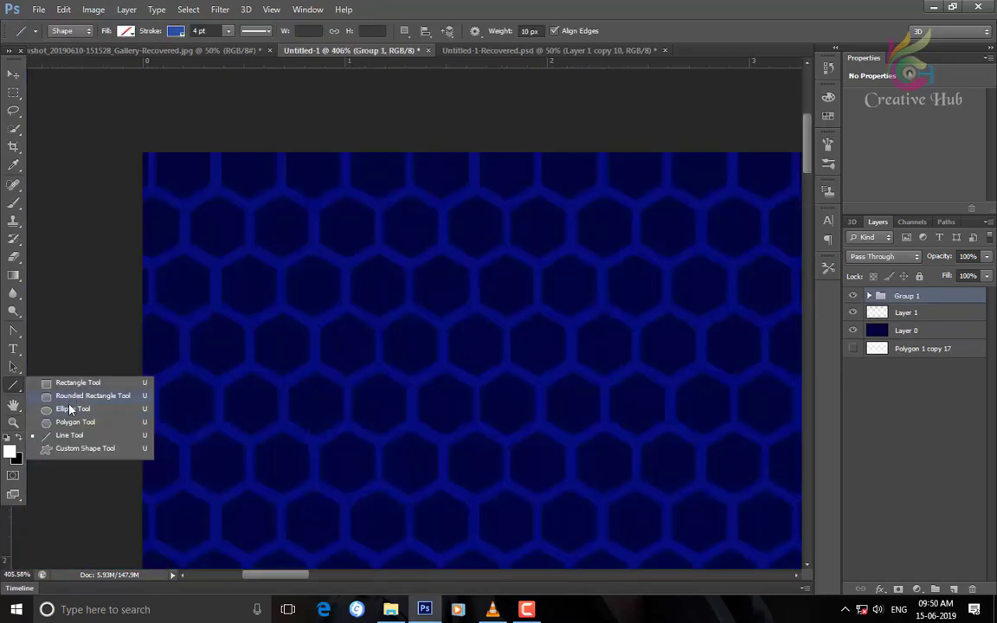
pyautogui.click(68, 408)
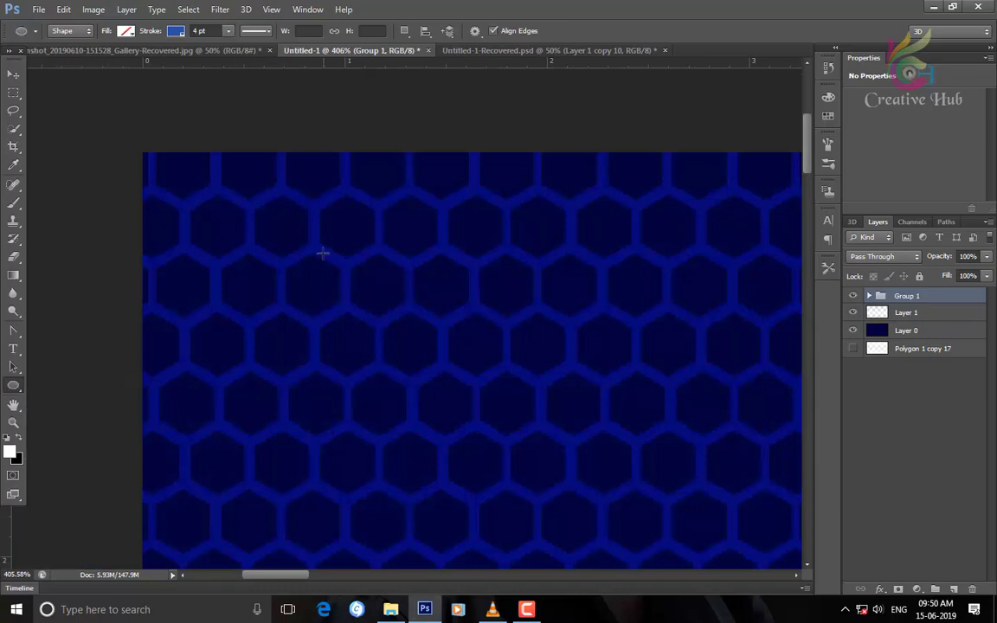
pyautogui.moveTo(290, 262); pyautogui.dragTo(345, 318)
pyautogui.hotkey('ctrl', 'z')
pyautogui.moveTo(319, 283); pyautogui.dragTo(388, 353)
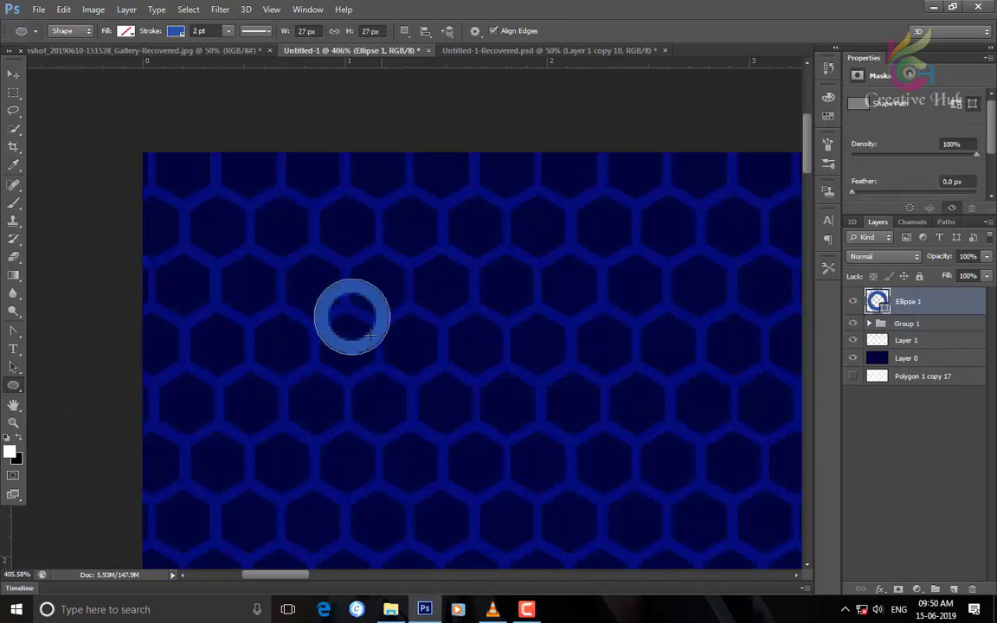
# Zoom in on the ring near the top-left and scale it up
pyautogui.click(12, 75)
pyautogui.hotkey('ctrl', '-')
pyautogui.hotkey('ctrl', '-')
pyautogui.hotkey('ctrl', '-')
pyautogui.hotkey('ctrl', '-')
pyautogui.hotkey('ctrl', '-')
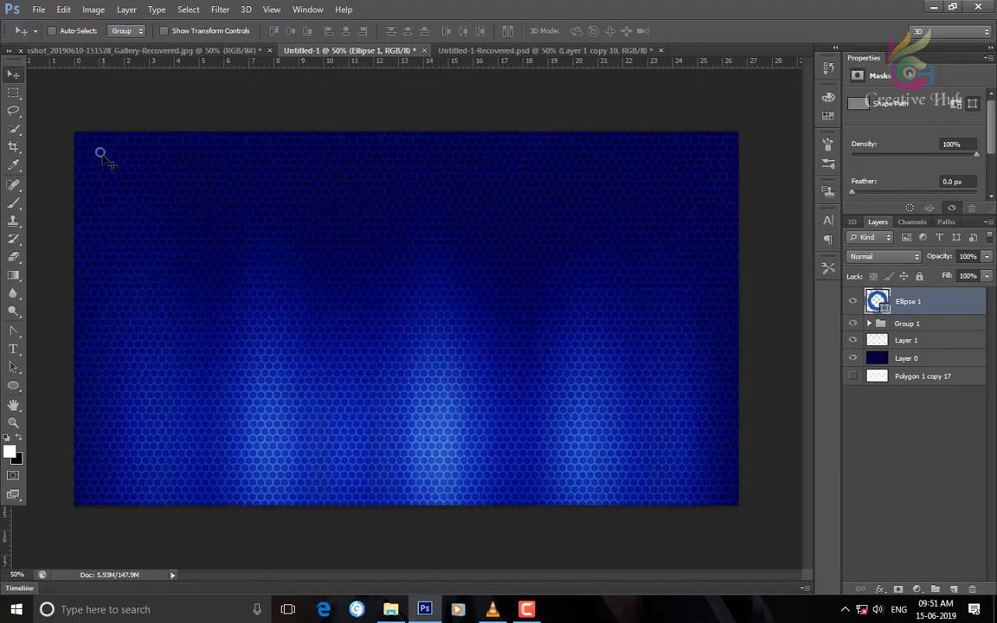
pyautogui.click(871, 358)
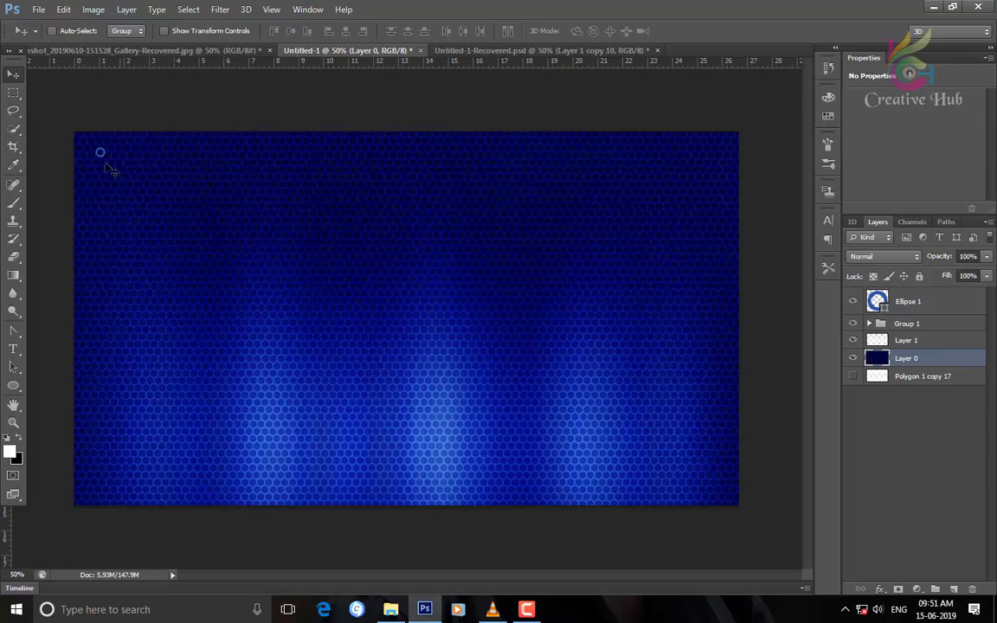
pyautogui.keyDown('ctrl'); pyautogui.click(101, 156); pyautogui.keyUp('ctrl')
pyautogui.press('z')
pyautogui.moveTo(97, 149); pyautogui.dragTo(187, 216)
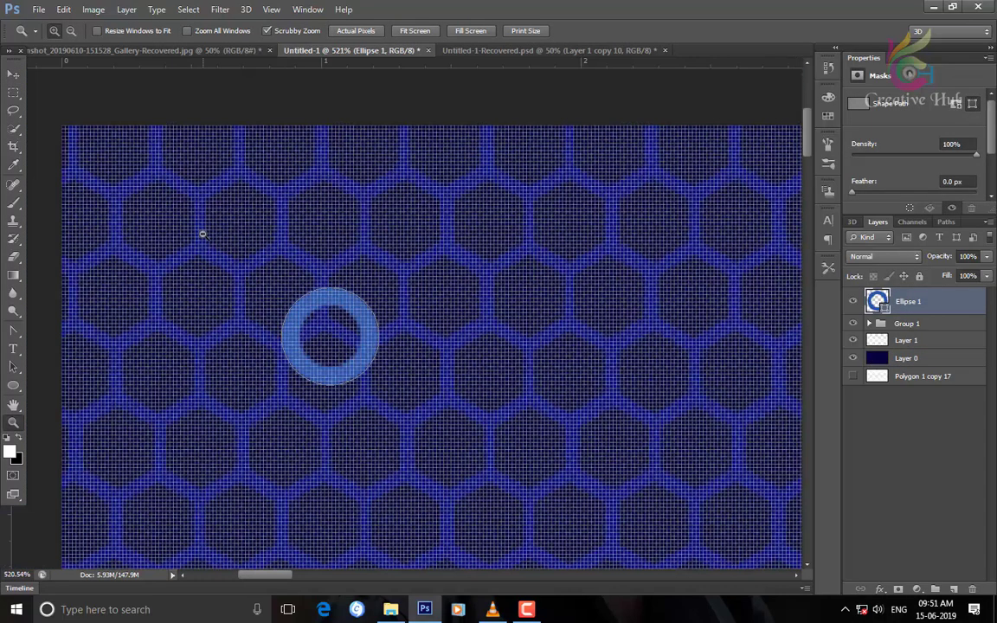
pyautogui.hotkey('ctrl', 't')
pyautogui.moveTo(377, 383); pyautogui.dragTo(390, 396)
pyautogui.press('Return')
# Fit the canvas in view and select the Ellipse 1 ring layer for transforming
pyautogui.press('z')
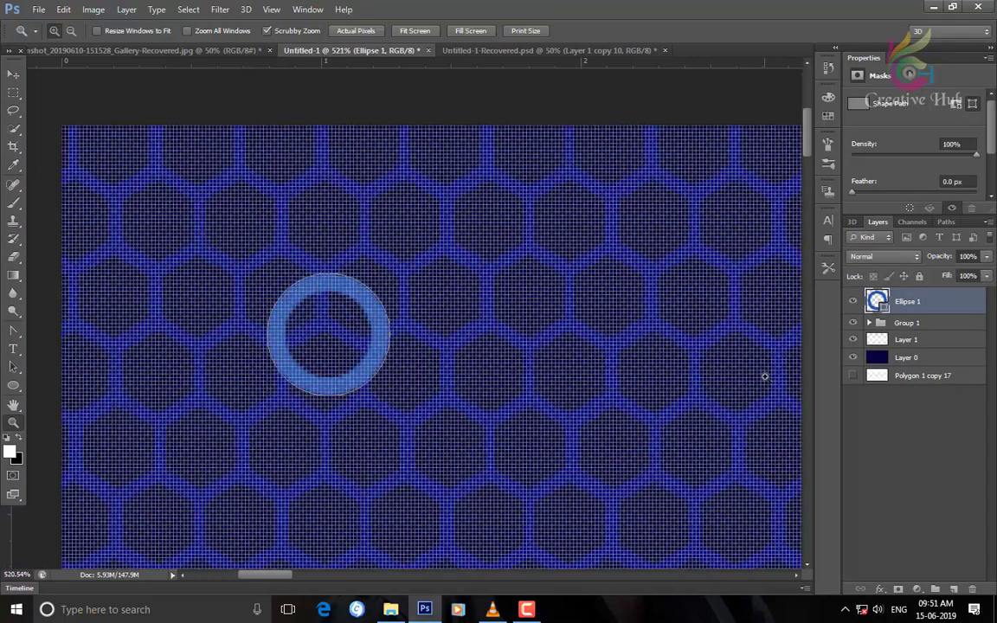
pyautogui.hotkey('ctrl', '0')
pyautogui.click(12, 75)
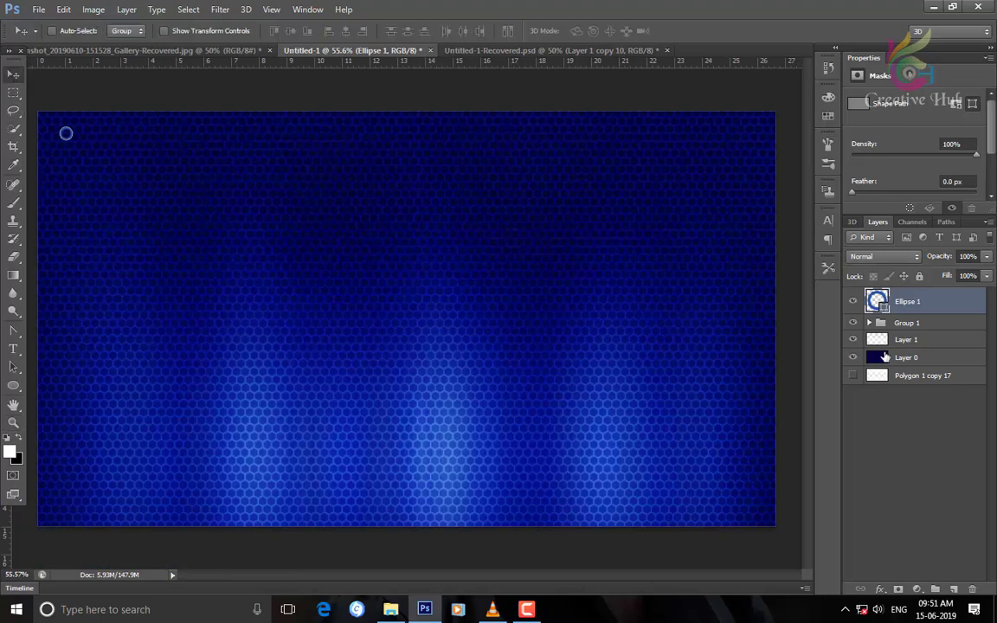
pyautogui.click(923, 376)
pyautogui.rightClick(73, 140)
pyautogui.click(83, 147)
pyautogui.scroll(10, 64, 136)
pyautogui.hotkey('ctrl', 't')
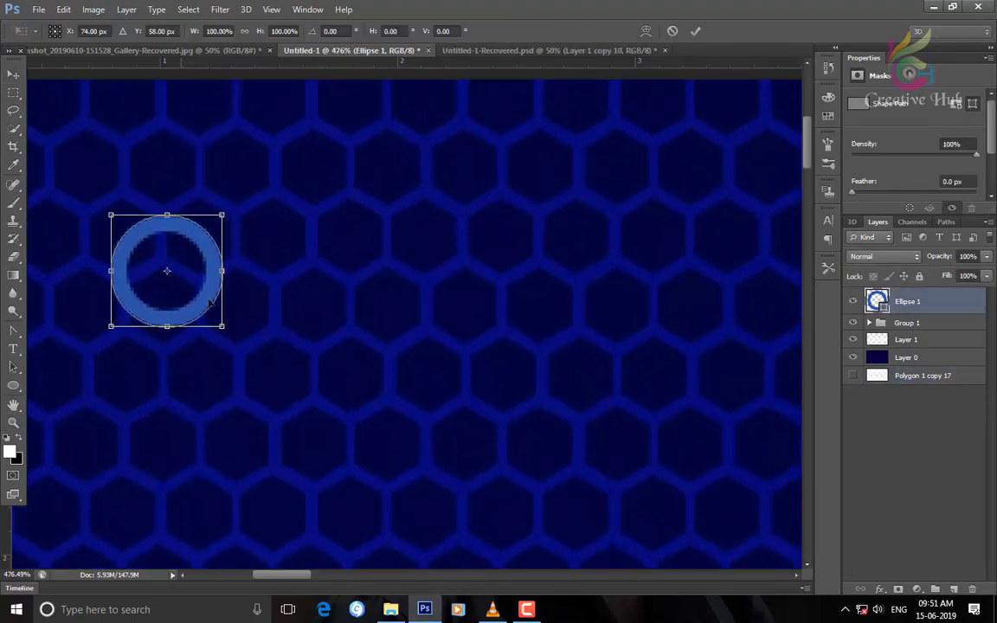
pyautogui.press('Return')
# Zoom out to frame the ring and the area below it
pyautogui.press('z')
pyautogui.keyDown('alt'); pyautogui.click(242, 274); pyautogui.keyUp('alt')
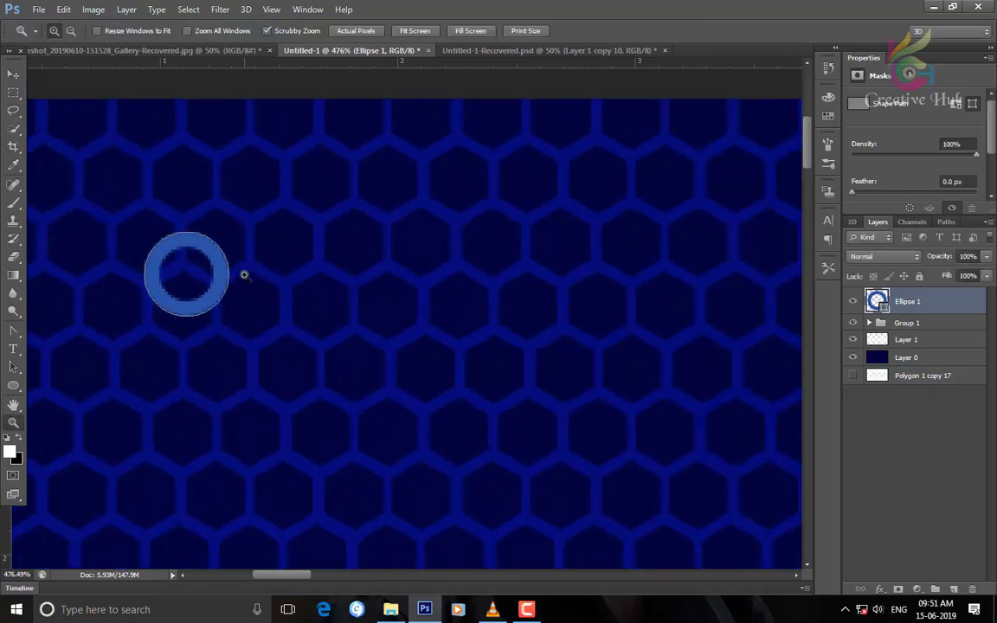
pyautogui.keyDown('alt'); pyautogui.click(294, 341); pyautogui.keyUp('alt')
pyautogui.moveTo(293, 341); pyautogui.dragTo(361, 287)
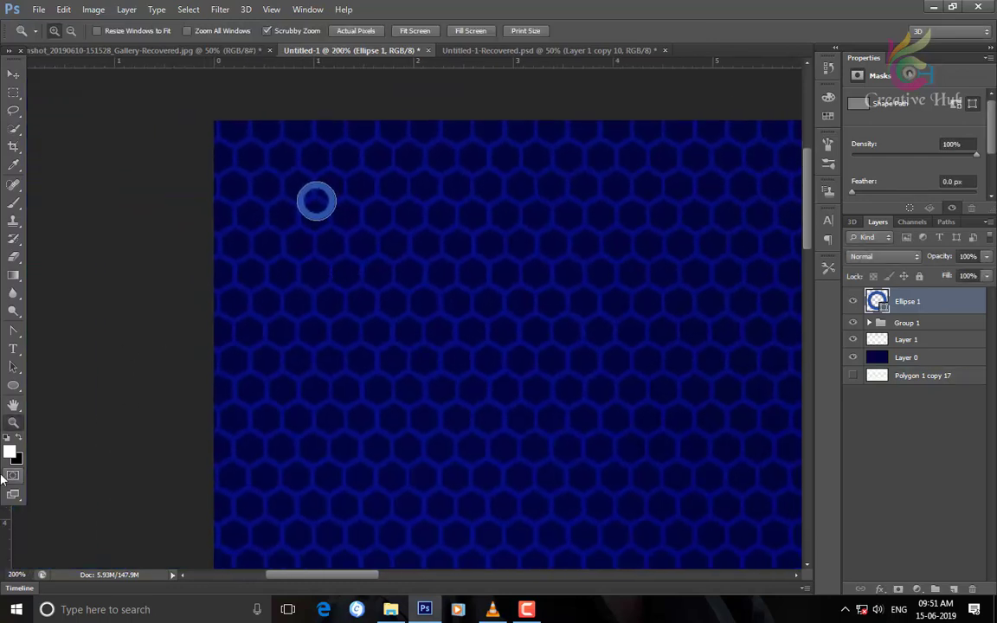
pyautogui.moveTo(13, 385); pyautogui.dragTo(72, 443)
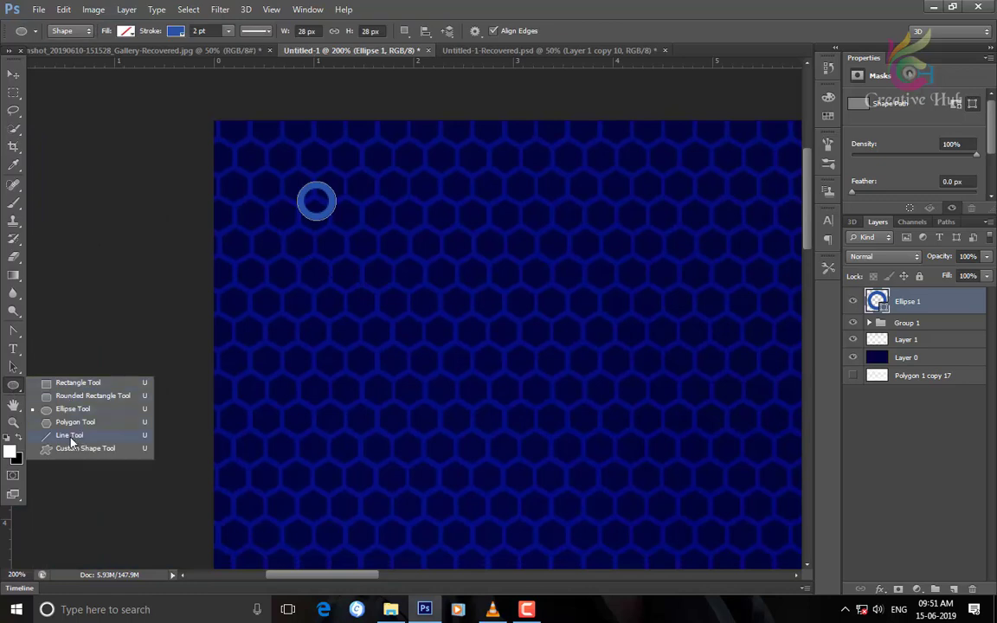
# Draw a vertical line down from the ring and copy the ring to its bottom end
pyautogui.moveTo(315, 218); pyautogui.dragTo(316, 472)
pyautogui.press('v')
pyautogui.keyDown('ctrl'); pyautogui.click(316, 201); pyautogui.keyUp('ctrl')
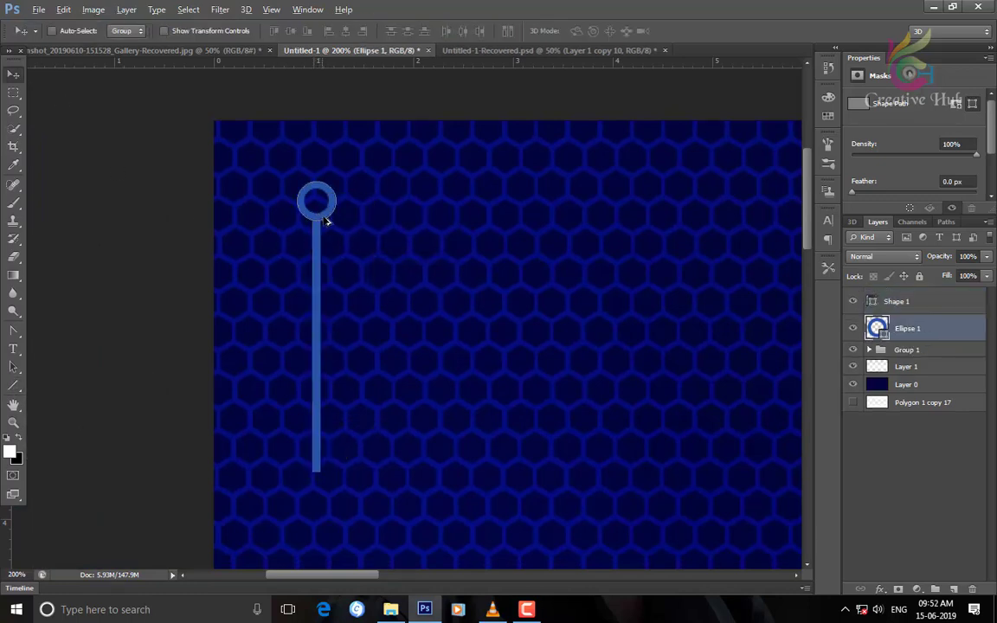
pyautogui.moveTo(327, 221)
pyautogui.mouseDown()
pyautogui.moveTo(327, 493)
pyautogui.moveTo(350, 489)
pyautogui.mouseUp()
# Select the line and both rings and duplicate the trace to the right
pyautogui.keyDown('shift'); pyautogui.click(896, 301); pyautogui.keyUp('shift')
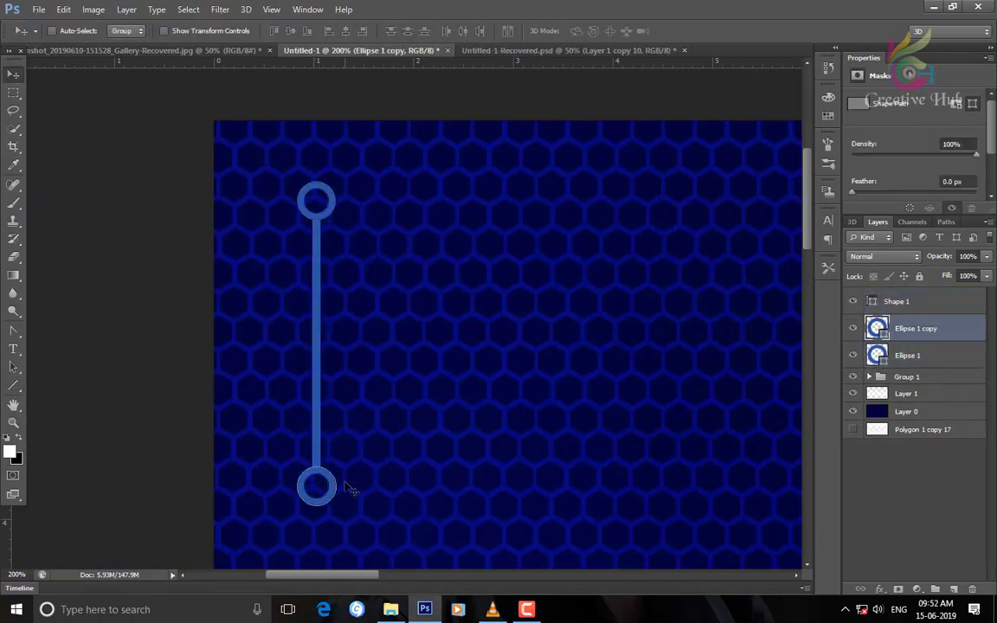
pyautogui.rightClick(327, 476)
pyautogui.click(346, 481)
pyautogui.hotkey('ctrl', '-')
pyautogui.hotkey('ctrl', '-')
pyautogui.hotkey('ctrl', '-')
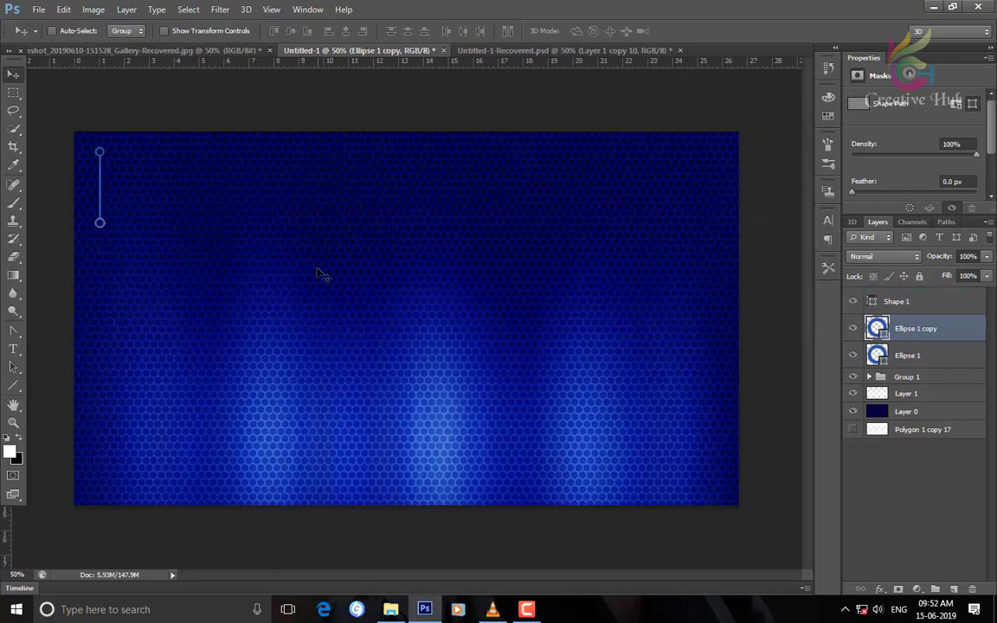
pyautogui.keyDown('shift'); pyautogui.click(896, 301); pyautogui.keyUp('shift')
pyautogui.keyDown('shift'); pyautogui.click(927, 348); pyautogui.keyUp('shift')
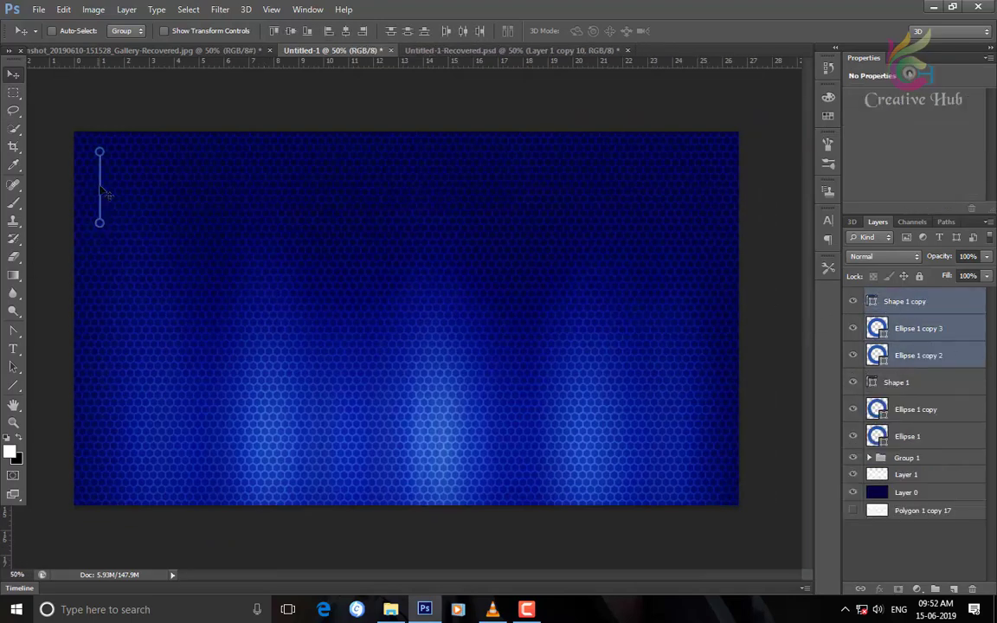
pyautogui.moveTo(104, 190); pyautogui.dragTo(190, 195)
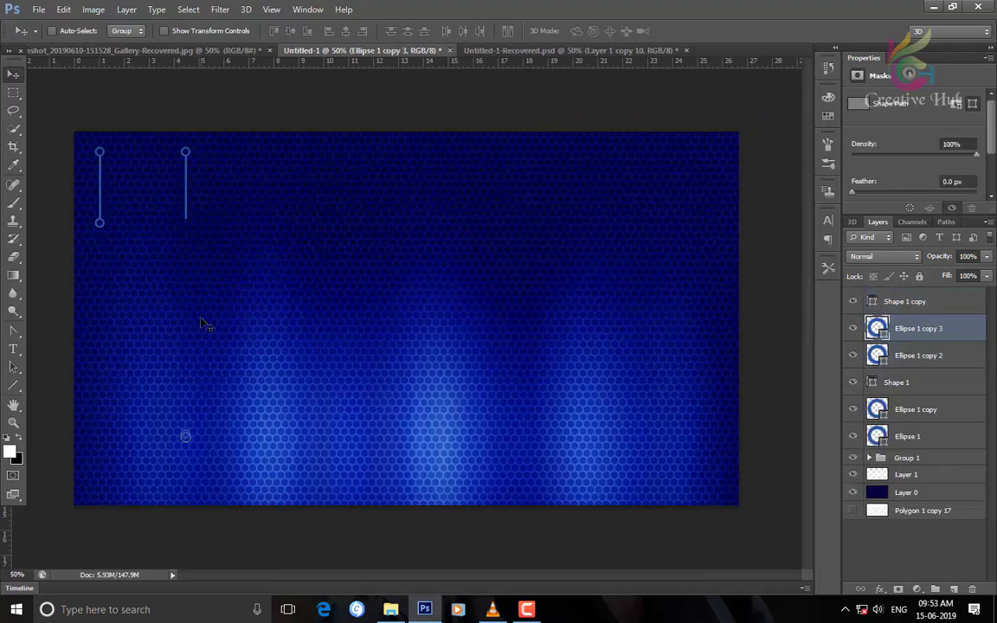
# Lengthen the copied line downward to reach near the canvas bottom
pyautogui.keyDown('ctrl'); pyautogui.click(187, 209); pyautogui.keyUp('ctrl')
pyautogui.hotkey('ctrl', 't')
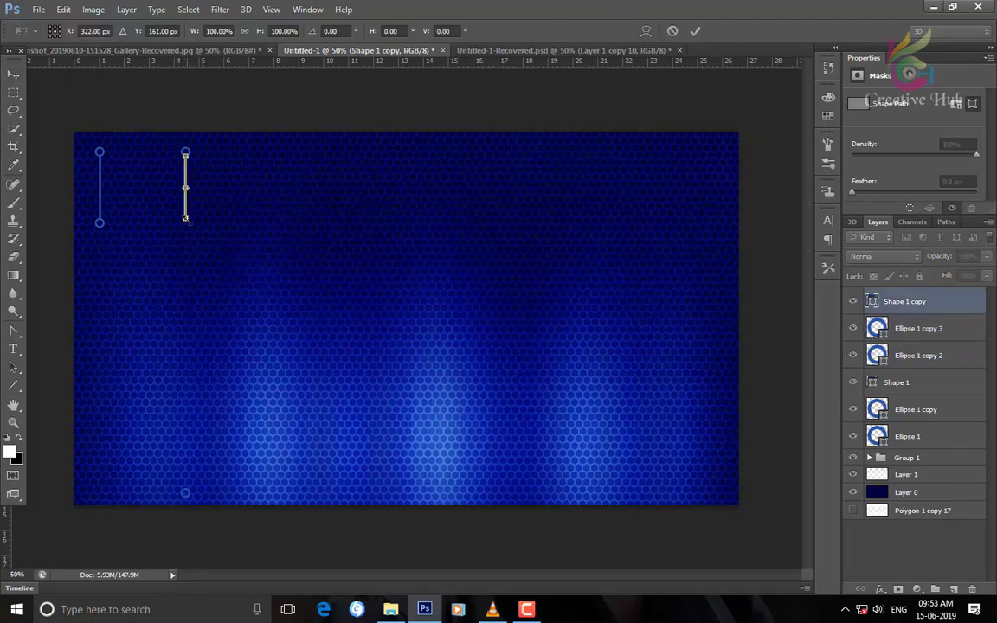
pyautogui.hotkey('ctrl', '+')
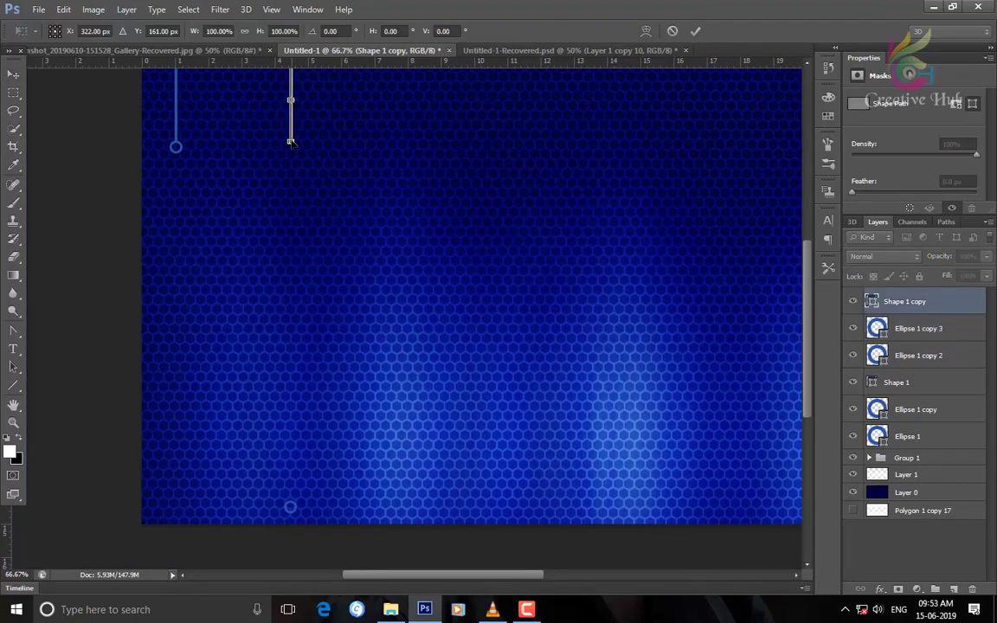
pyautogui.moveTo(291, 141)
pyautogui.mouseDown()
pyautogui.moveTo(291, 494)
pyautogui.moveTo(287, 292)
pyautogui.moveTo(356, 329)
pyautogui.mouseUp()
pyautogui.press('Return')
pyautogui.press('z')
pyautogui.hotkey('ctrl', 't')
pyautogui.press('Return')
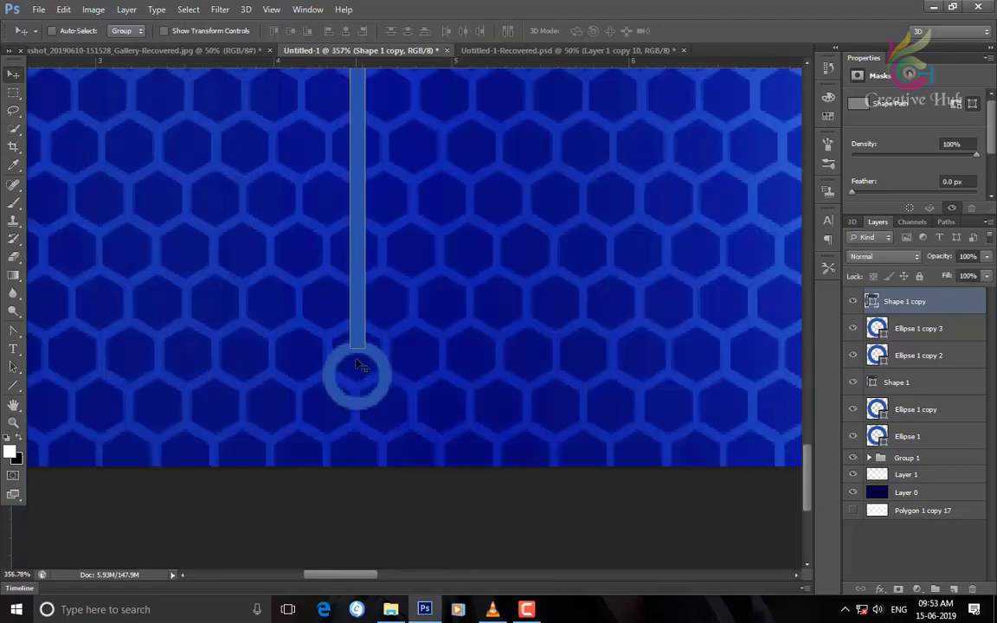
pyautogui.hotkey('ctrl', '-')
pyautogui.hotkey('ctrl', '-')
pyautogui.hotkey('ctrl', '-')
# Set the foreground colour to the background's dark navy
pyautogui.click(906, 493)
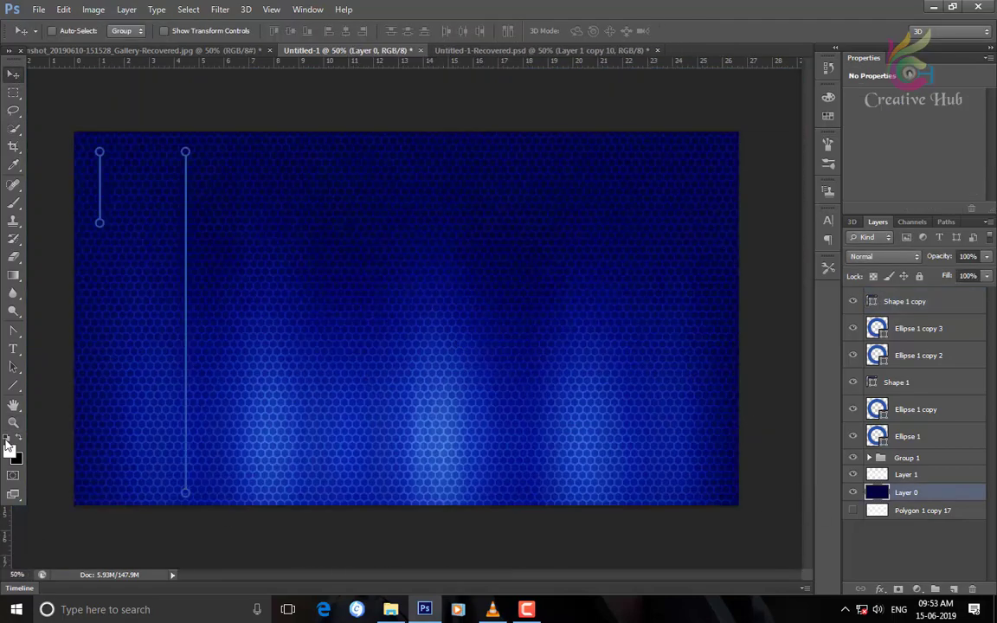
pyautogui.click(11, 451)
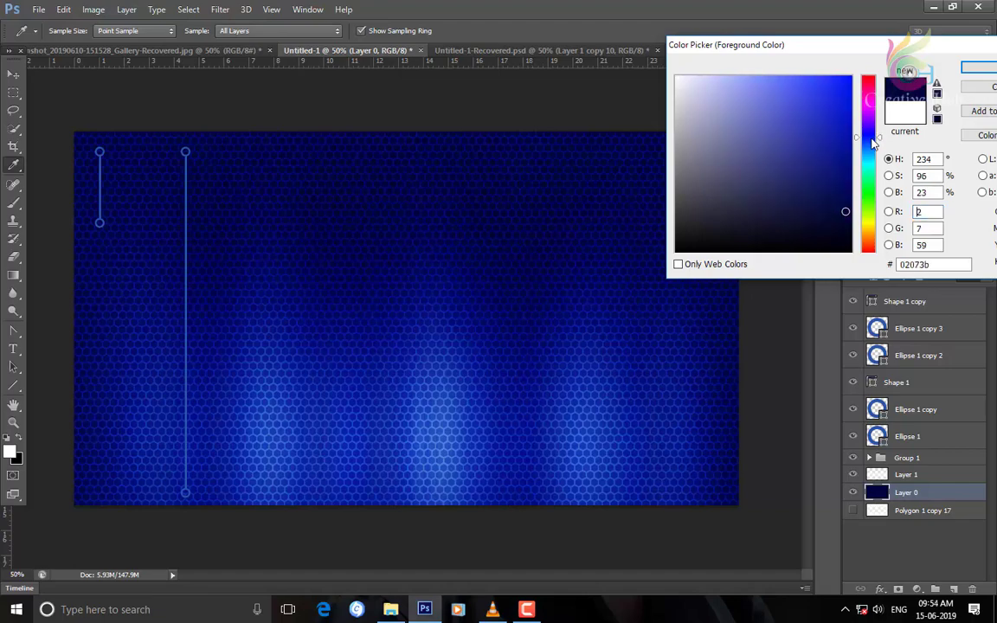
pyautogui.press('Return')
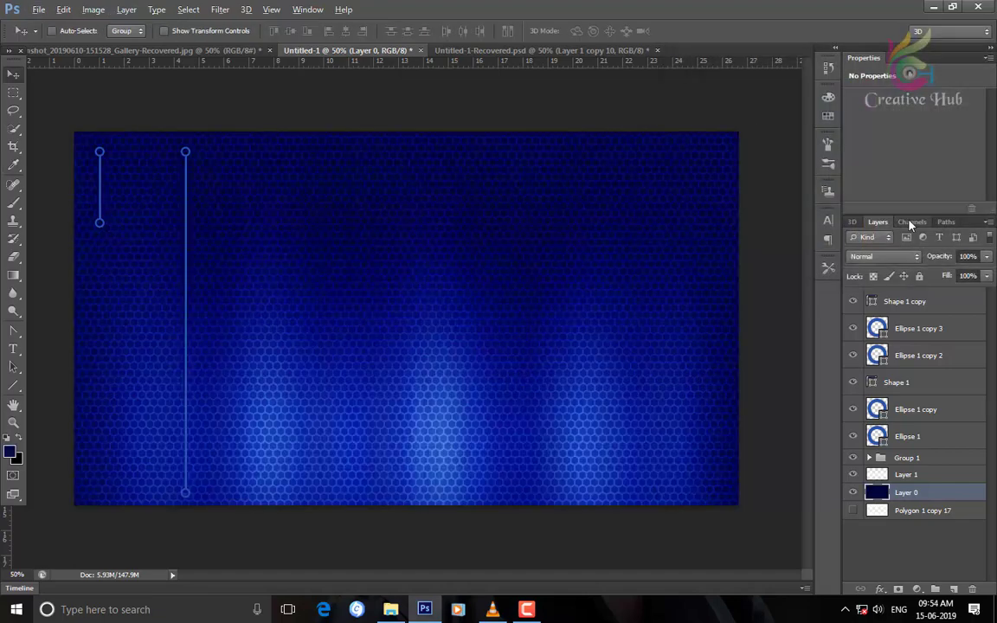
pyautogui.click(9, 452)
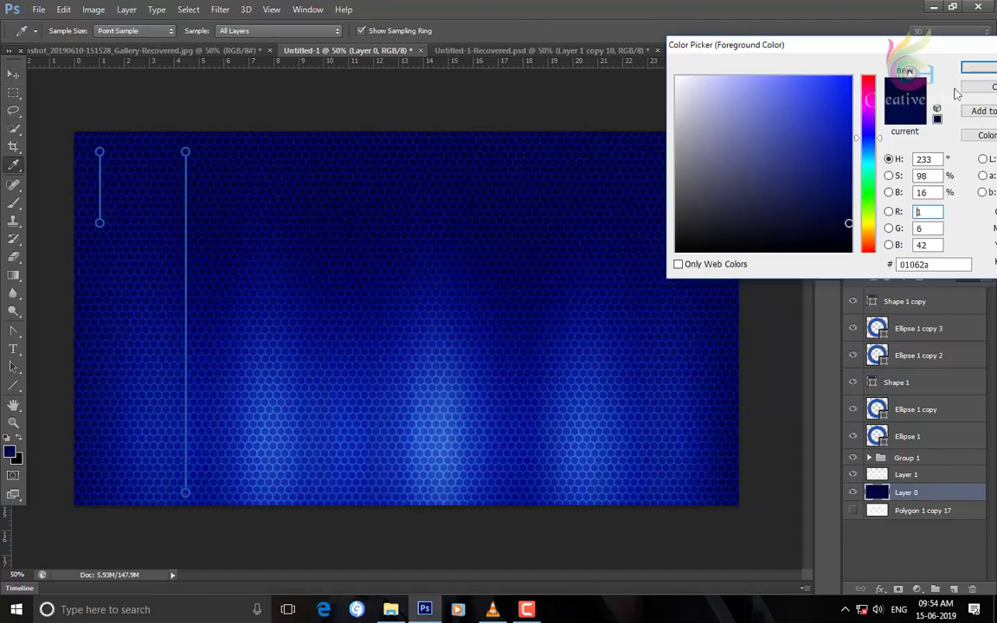
pyautogui.press('Return')
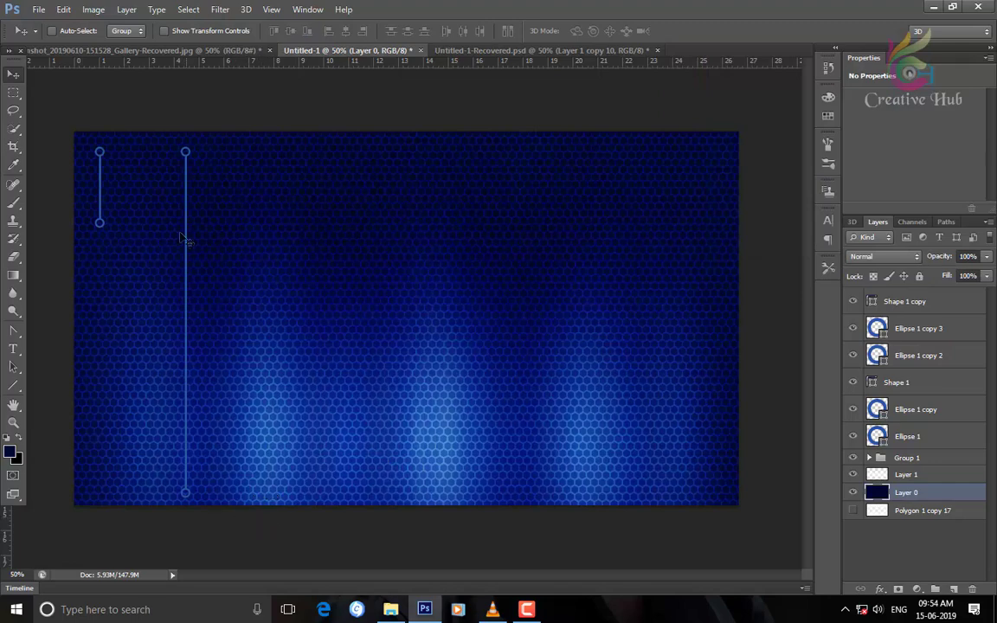
# Stretch the light-streak group taller by dragging its top handle up
pyautogui.keyDown('ctrl'); pyautogui.click(709, 396); pyautogui.keyUp('ctrl')
pyautogui.hotkey('ctrl', 't')
pyautogui.hotkey('ctrl', '-')
pyautogui.moveTo(400, 171); pyautogui.dragTo(400, 110)
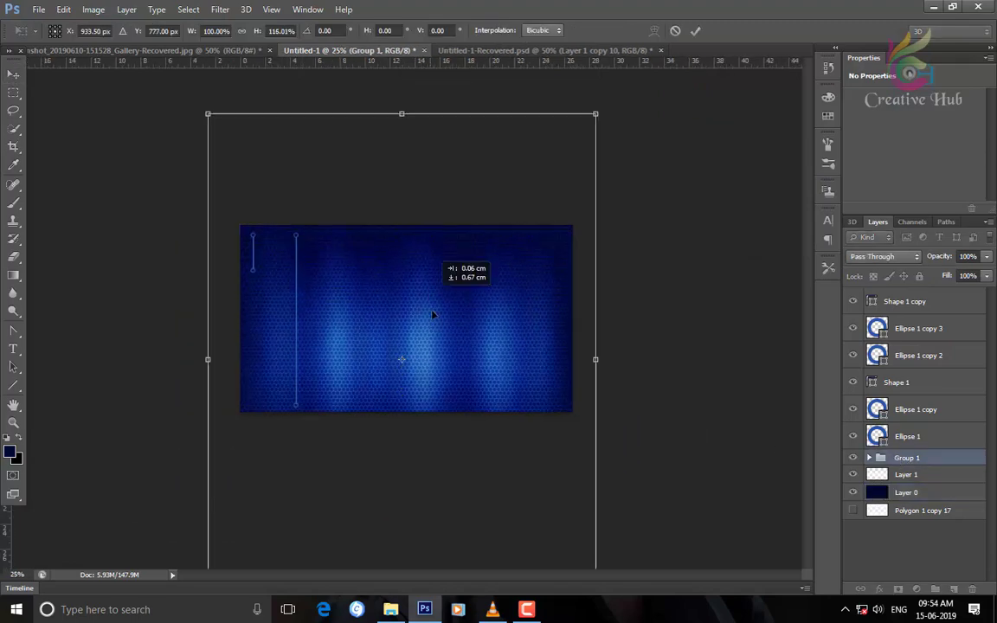
pyautogui.doubleClick(422, 334)
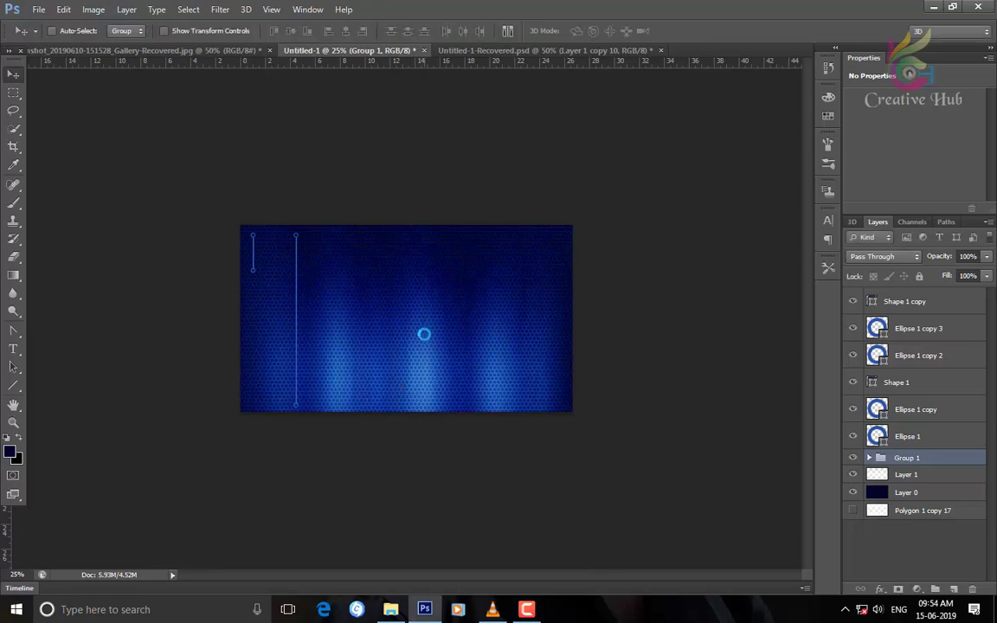
# Cancel the accidental crop and return to a full-canvas view with the Move Tool
pyautogui.click(12, 147)
pyautogui.press('Escape')
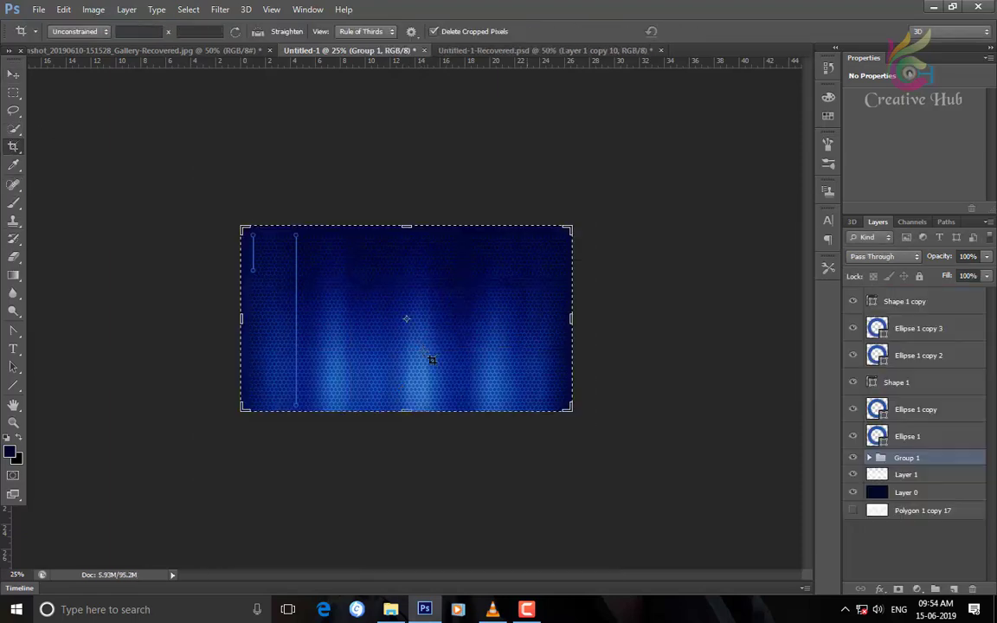
pyautogui.press('v')
pyautogui.press('z')
pyautogui.moveTo(337, 274); pyautogui.dragTo(378, 262)
pyautogui.keyDown('alt'); pyautogui.click(379, 262); pyautogui.keyUp('alt')
pyautogui.press('v')
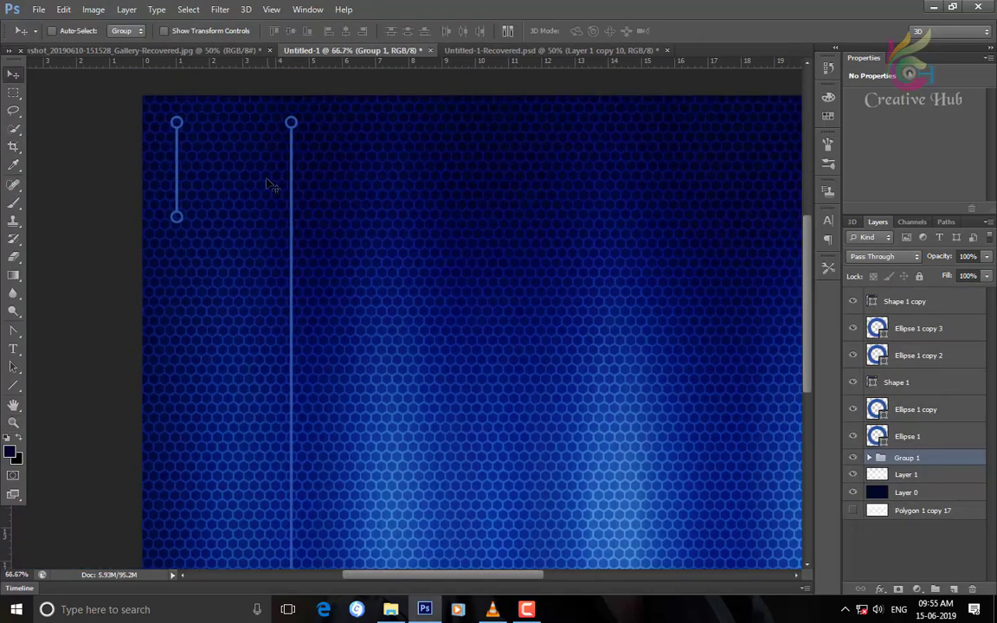
pyautogui.hotkey('ctrl', '-')
# Duplicate the short trace further right, lower its bottom ring, and copy its line
pyautogui.click(896, 382)
pyautogui.keyDown('shift'); pyautogui.click(907, 436); pyautogui.keyUp('shift')
pyautogui.moveTo(96, 229)
pyautogui.mouseDown()
pyautogui.moveTo(297, 248)
pyautogui.moveTo(355, 362)
pyautogui.mouseUp()
pyautogui.rightClick(297, 248)
pyautogui.click(350, 252)
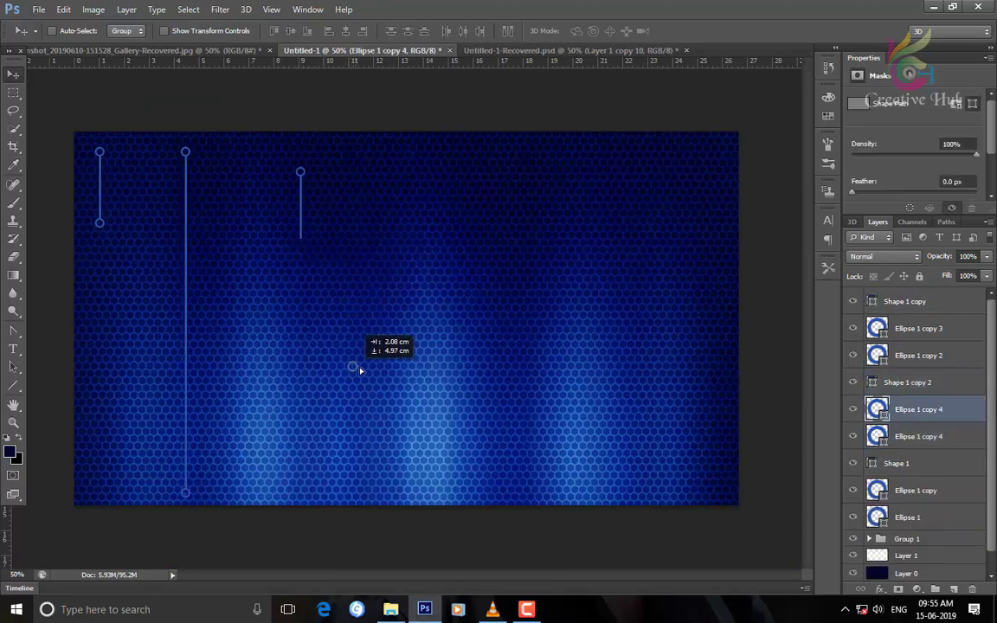
pyautogui.rightClick(317, 248)
pyautogui.click(317, 248)
pyautogui.moveTo(317, 248); pyautogui.dragTo(301, 227)
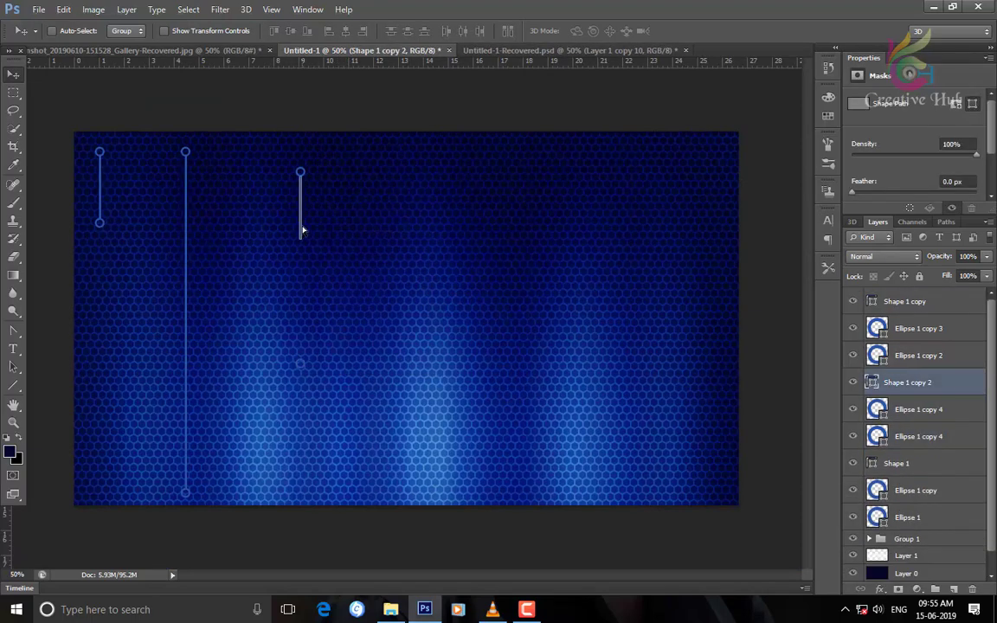
# Rotate and resize the copied line into a diagonal segment below the vertical one
pyautogui.press('z')
pyautogui.moveTo(281, 182); pyautogui.dragTo(409, 234)
pyautogui.hotkey('ctrl', 't')
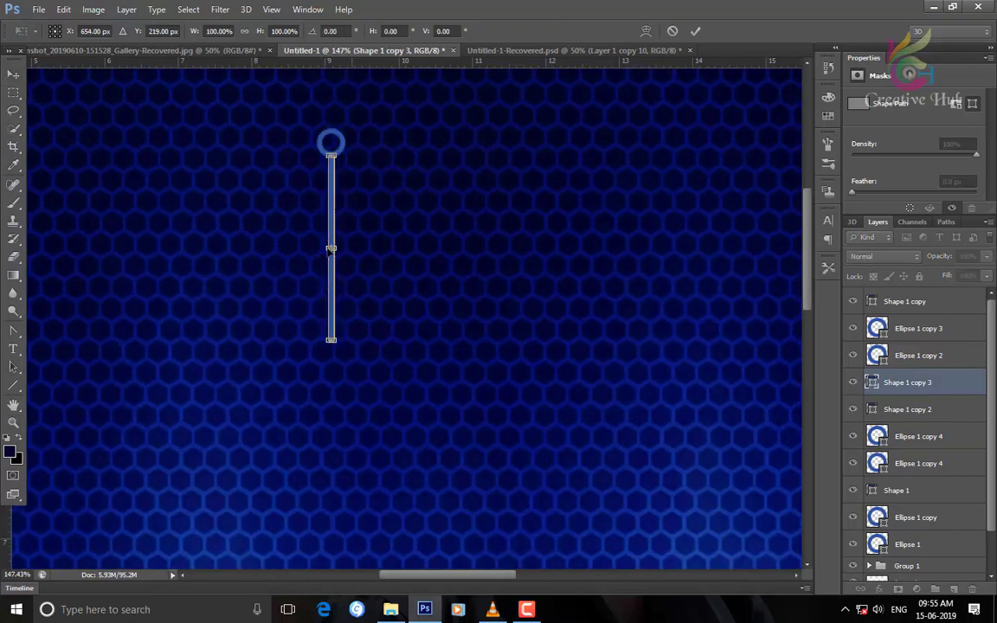
pyautogui.moveTo(331, 249); pyautogui.dragTo(327, 314)
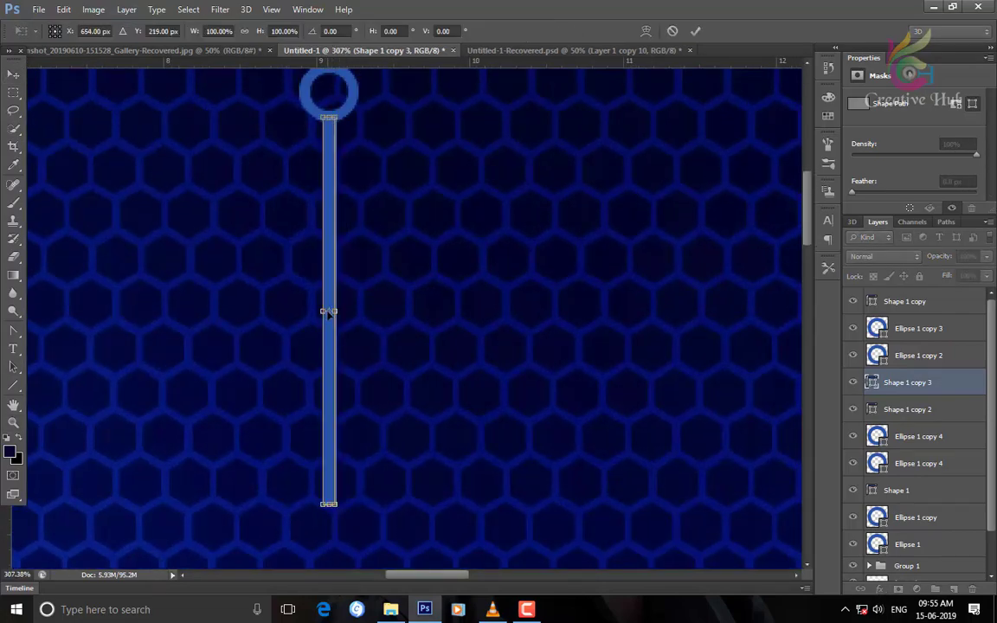
pyautogui.moveTo(363, 203); pyautogui.dragTo(376, 207)
pyautogui.moveTo(359, 253)
pyautogui.mouseDown()
pyautogui.moveTo(467, 457)
pyautogui.moveTo(408, 401)
pyautogui.mouseUp()
pyautogui.hotkey('ctrl', '1')
pyautogui.hotkey('ctrl', '+')
pyautogui.hotkey('ctrl', '+')
pyautogui.moveTo(331, 243); pyautogui.dragTo(330, 243)
pyautogui.moveTo(405, 310)
pyautogui.mouseDown()
pyautogui.moveTo(415, 363)
pyautogui.moveTo(456, 409)
pyautogui.mouseUp()
pyautogui.press('Return')
# Duplicate the vertical segment and place the copy below the diagonal's end
pyautogui.press('z')
pyautogui.scroll(-3, 416, 391)
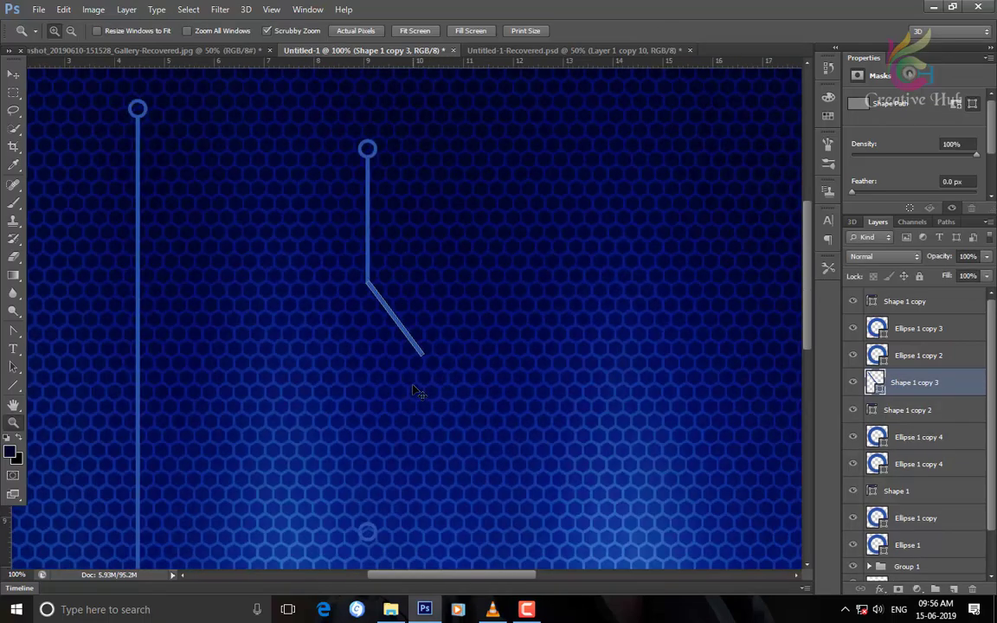
pyautogui.scroll(3, 404, 354)
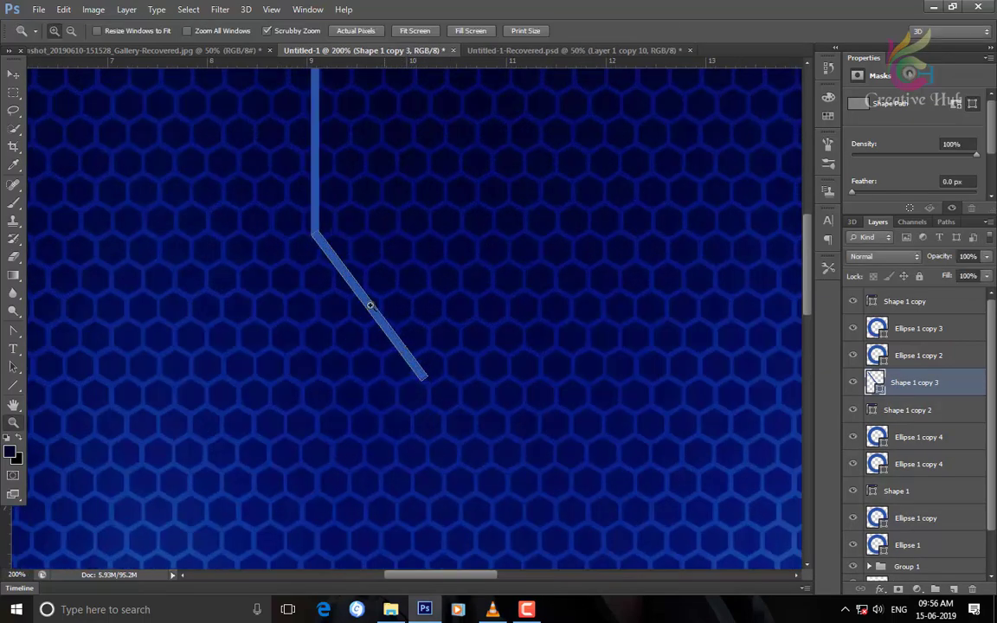
pyautogui.press('v')
pyautogui.rightClick(317, 211)
pyautogui.click(334, 222)
pyautogui.hotkey('ctrl', 'j')
pyautogui.scroll(-3, 333, 232)
pyautogui.moveTo(271, 167); pyautogui.dragTo(299, 267)
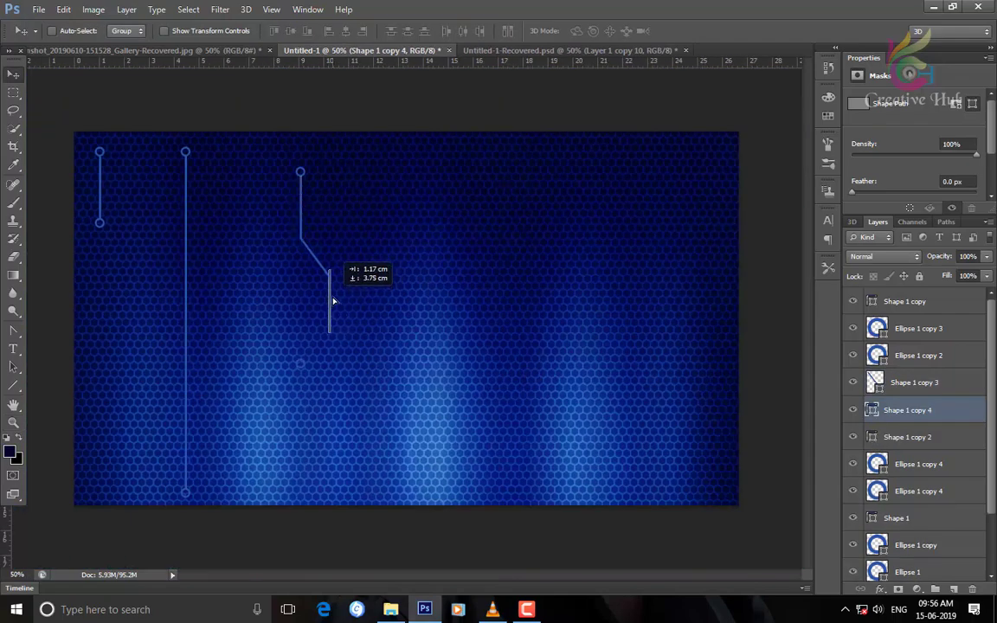
# Nudge the new vertical trace segment left and down into alignment
pyautogui.press('z')
pyautogui.scroll(2, 299, 268)
pyautogui.scroll(1, 326, 263)
pyautogui.press('v')
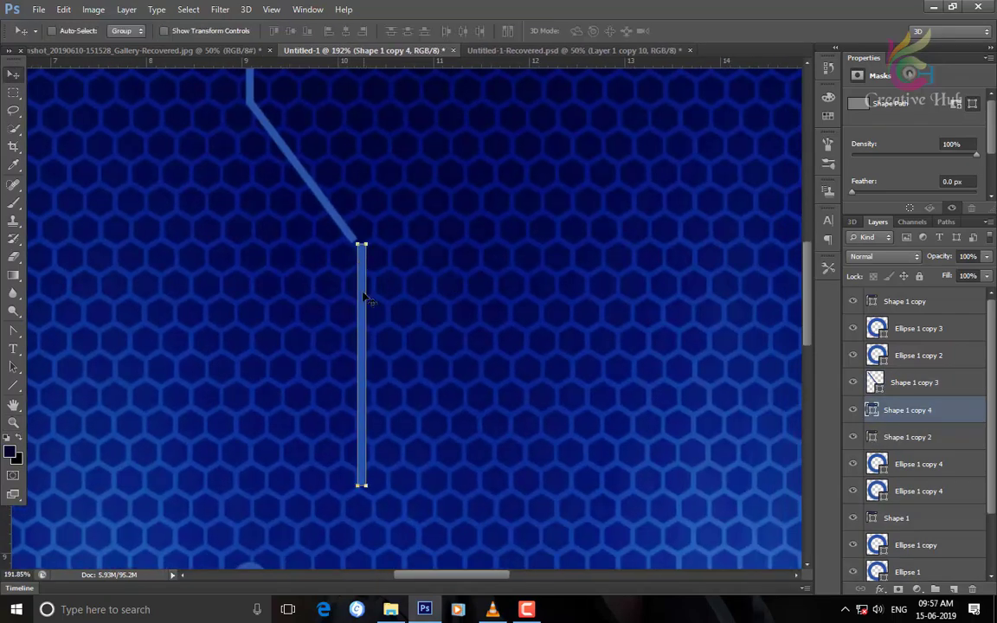
pyautogui.hotkey('ctrl', '+')
pyautogui.hotkey('ctrl', '+')
pyautogui.hotkey('ctrl', '+')
pyautogui.press('Left')
pyautogui.press('Down')
pyautogui.press('Down')
pyautogui.press('Down')
pyautogui.press('Down')
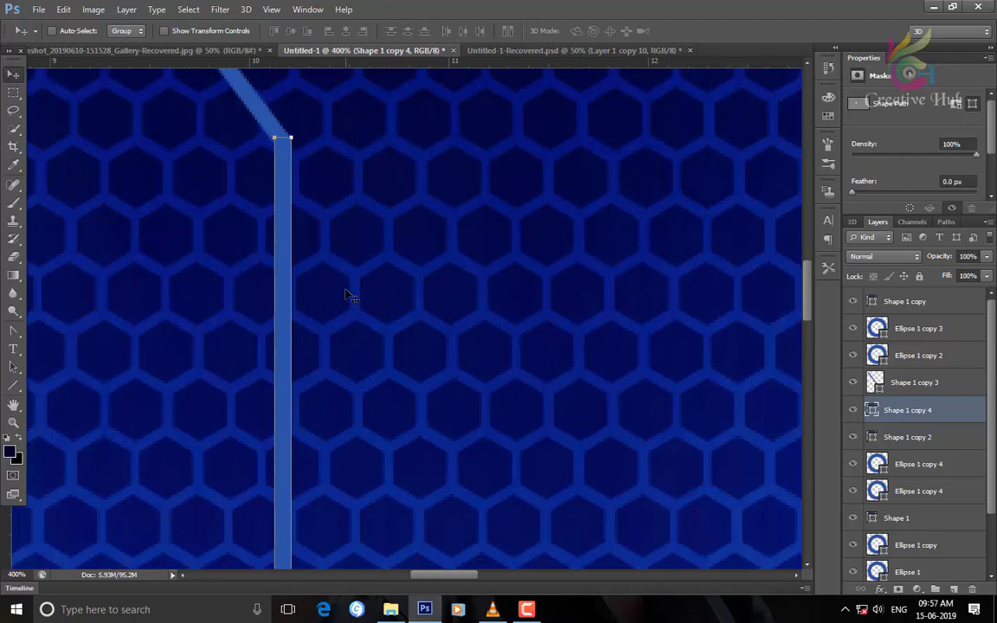
pyautogui.hotkey('ctrl', '-')
pyautogui.hotkey('ctrl', '-')
pyautogui.hotkey('ctrl', '-')
# Move the Ellipse 1 copy 4 ring onto the bent line's lower end
pyautogui.rightClick(327, 444)
pyautogui.click(334, 429)
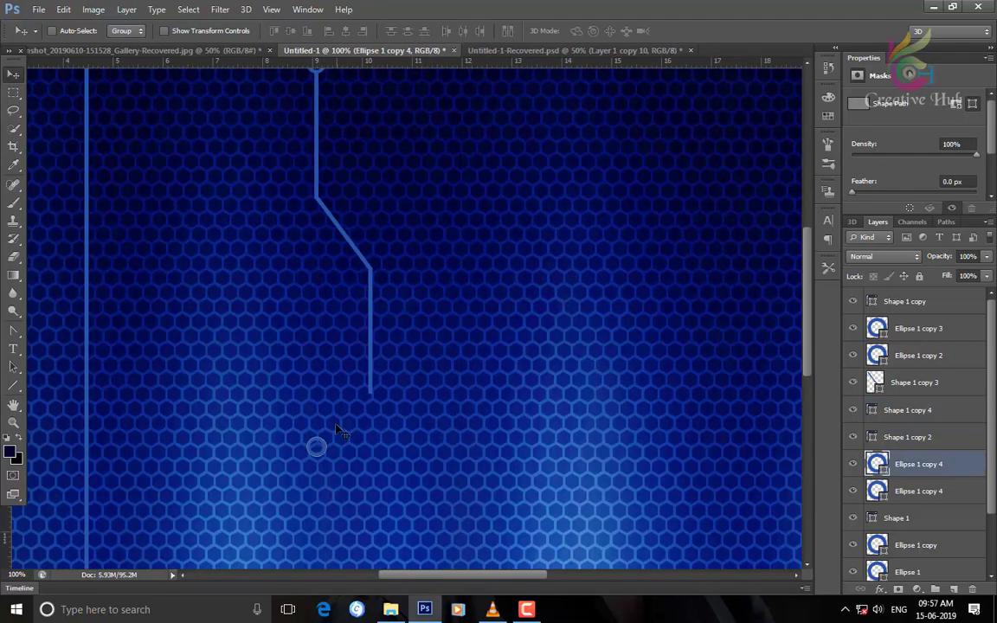
pyautogui.moveTo(322, 443); pyautogui.dragTo(381, 404)
pyautogui.scroll(3, 218, 246)
# Save the document as 01.psd, accepting the Photoshop format options
pyautogui.hotkey('ctrl', 's')
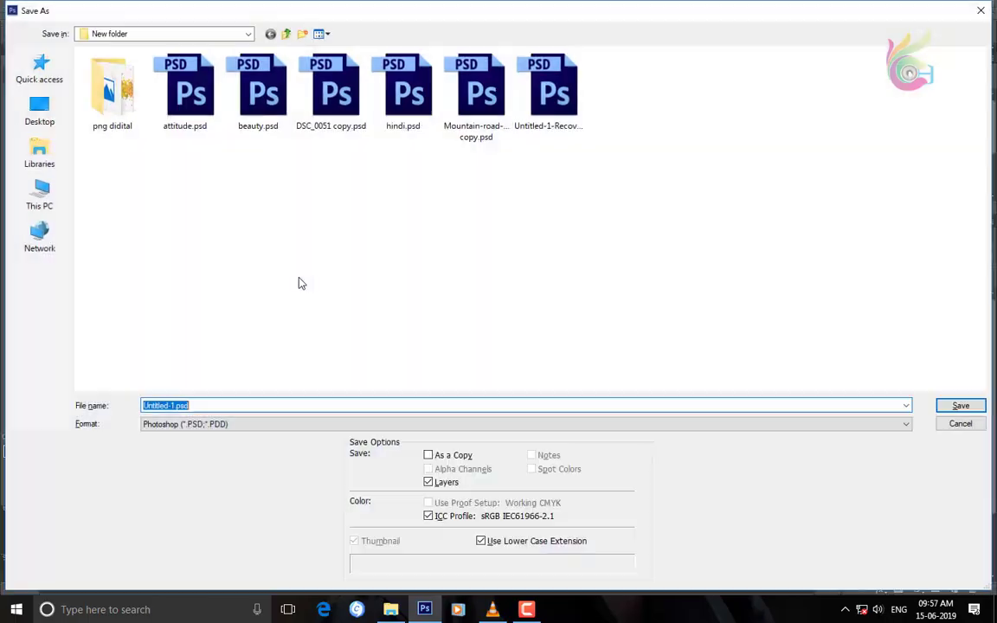
pyautogui.press('Escape')
pyautogui.hotkey('ctrl', '-')
pyautogui.press('Return')
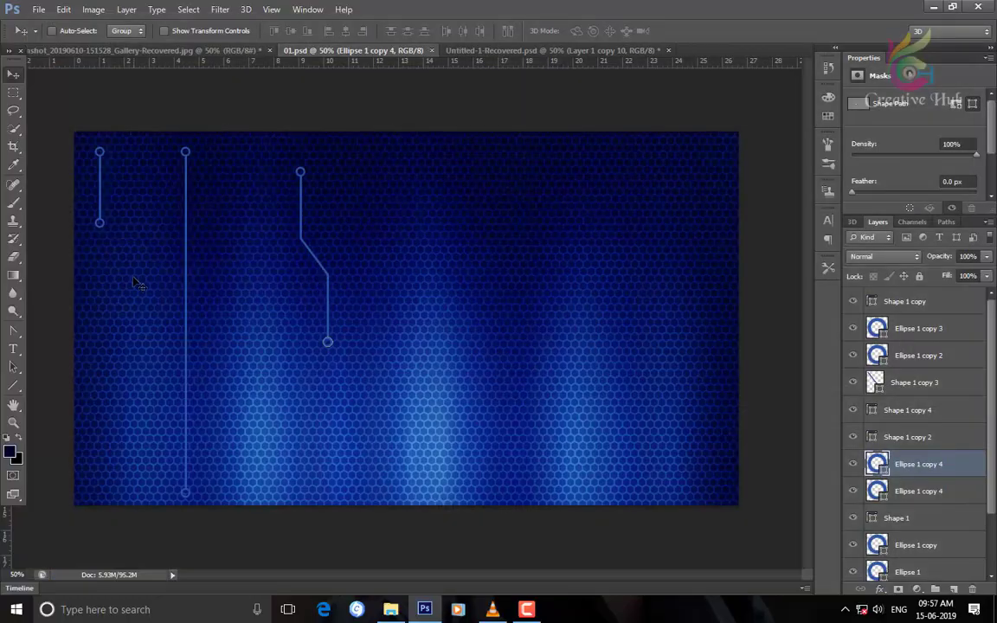
# Give the Ellipse 1 ring a brighter blue stroke colour
pyautogui.press('u')
pyautogui.click(126, 30)
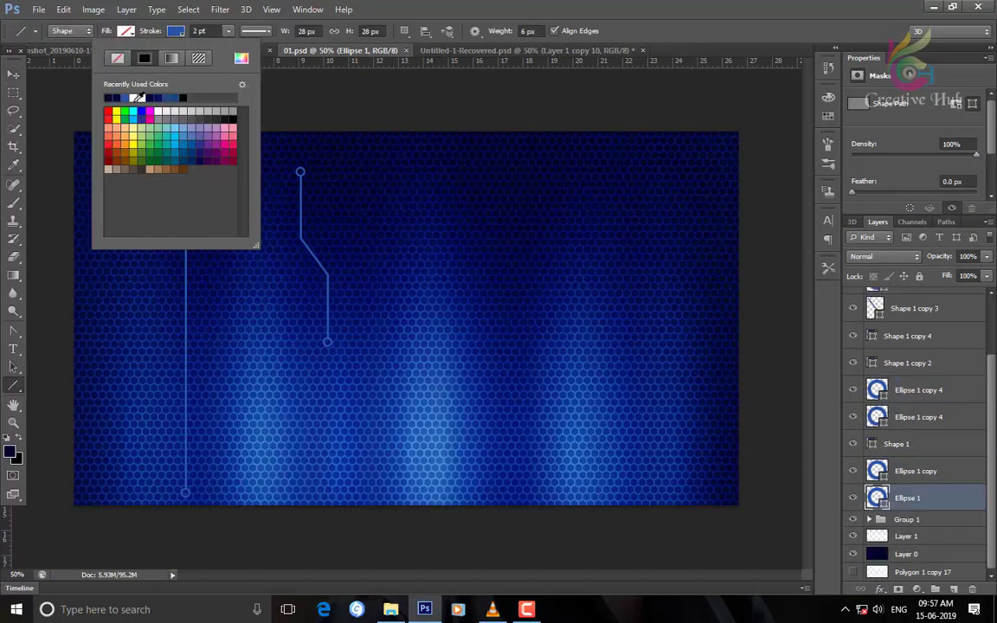
pyautogui.click(241, 58)
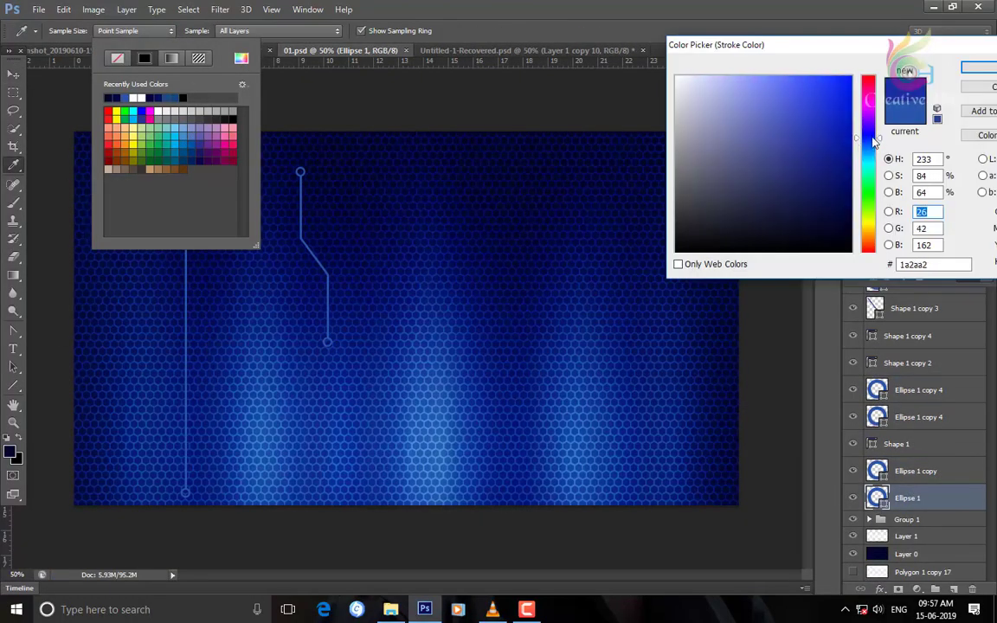
pyautogui.moveTo(868, 144); pyautogui.dragTo(868, 139)
pyautogui.click(838, 120)
pyautogui.press('Return')
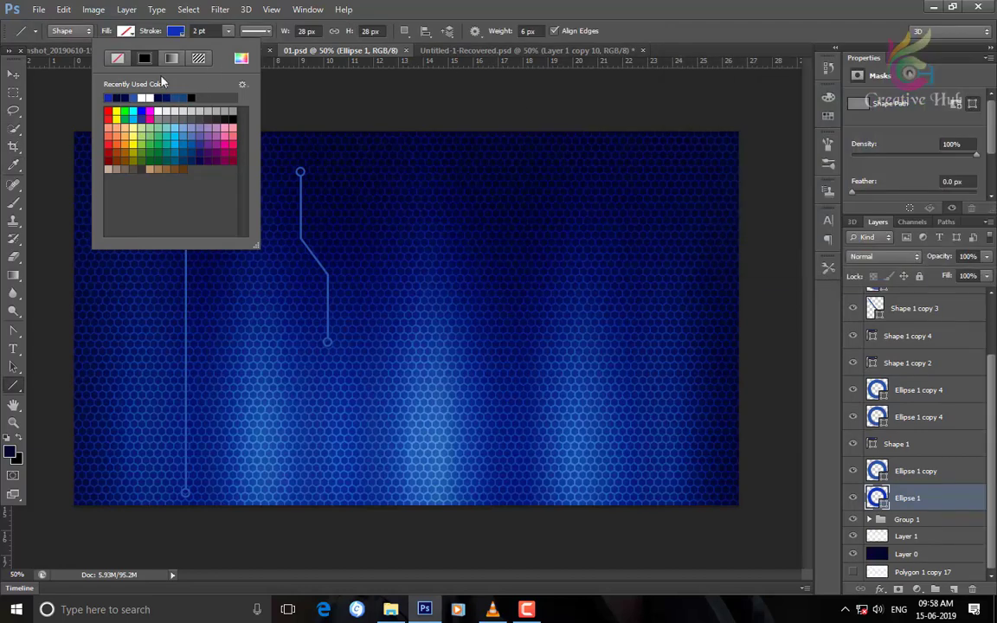
pyautogui.click(13, 74)
# Move a ring onto the line's bottom end and center the line horizontally over it
pyautogui.press('z')
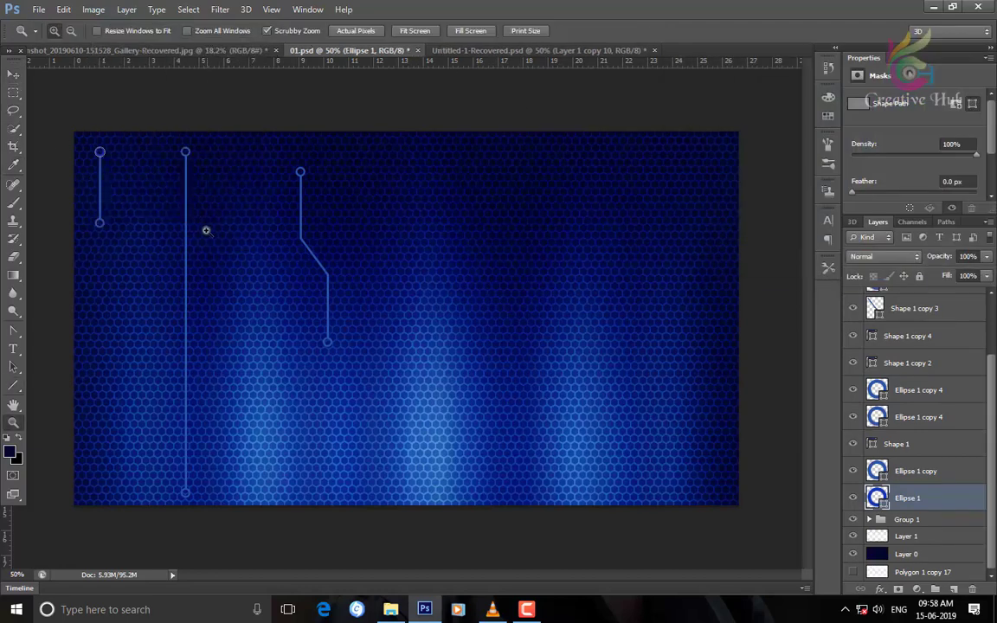
pyautogui.press('v')
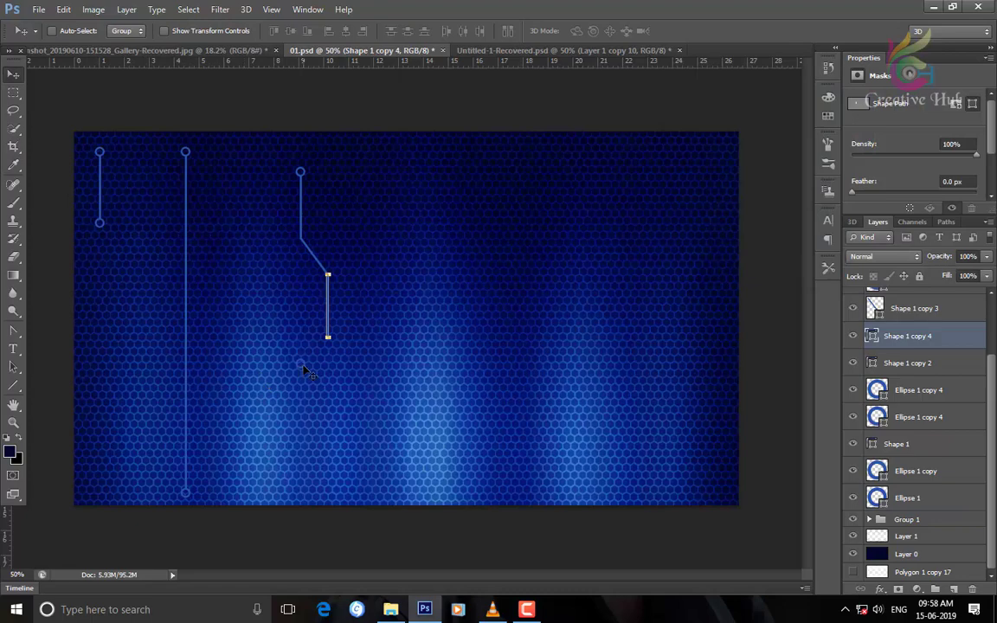
pyautogui.moveTo(301, 364); pyautogui.dragTo(346, 322)
pyautogui.press('z')
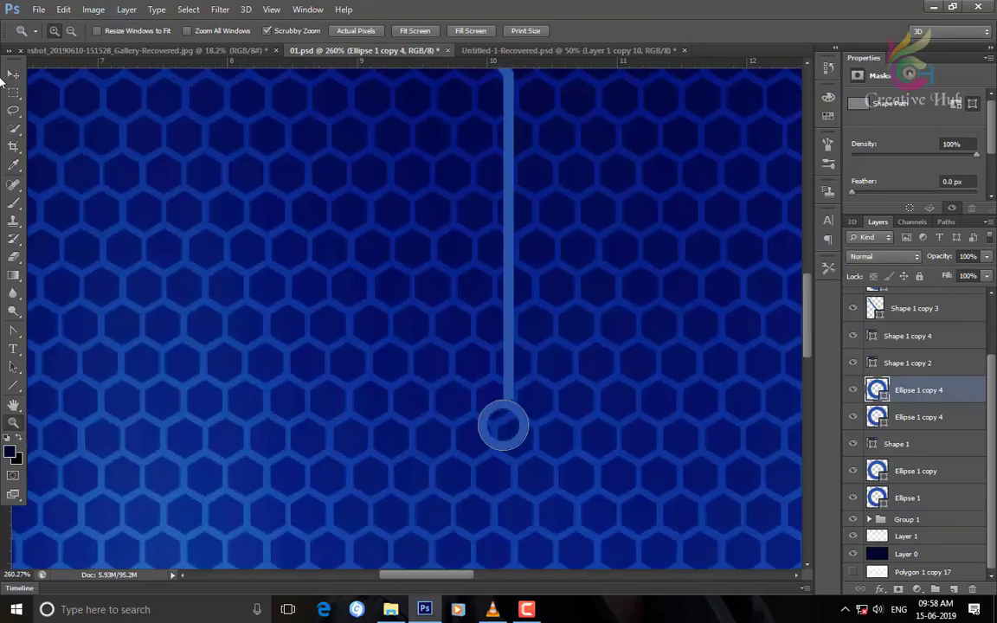
pyautogui.click(13, 75)
pyautogui.keyDown('ctrl'); pyautogui.keyDown('shift'); pyautogui.click(506, 327); pyautogui.keyUp('shift'); pyautogui.keyUp('ctrl')
pyautogui.click(344, 31)
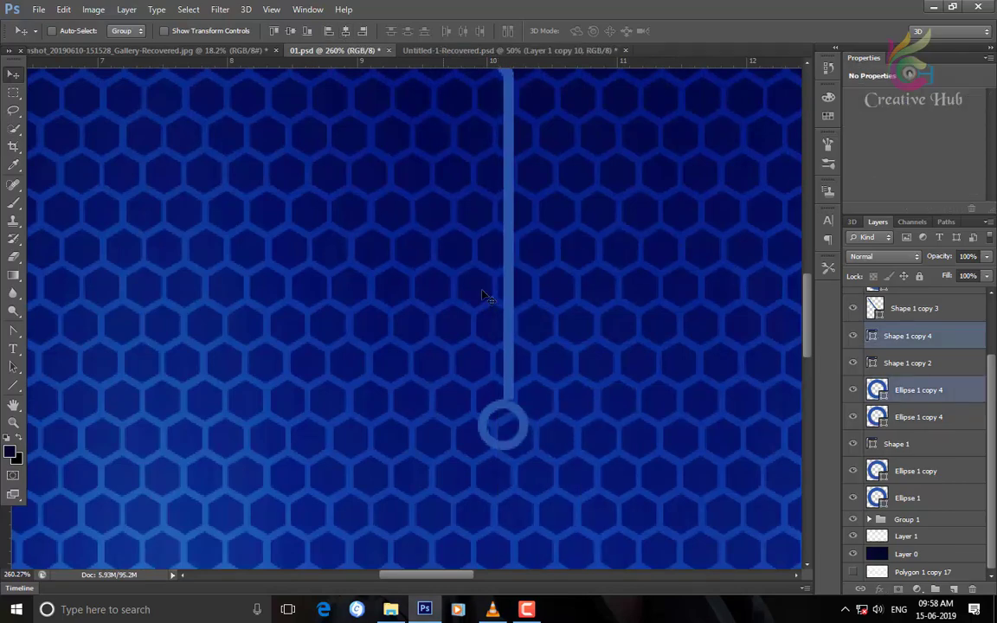
# Select all the bent trace's layers and move them to the top of the stack
pyautogui.rightClick(519, 414)
pyautogui.click(568, 422)
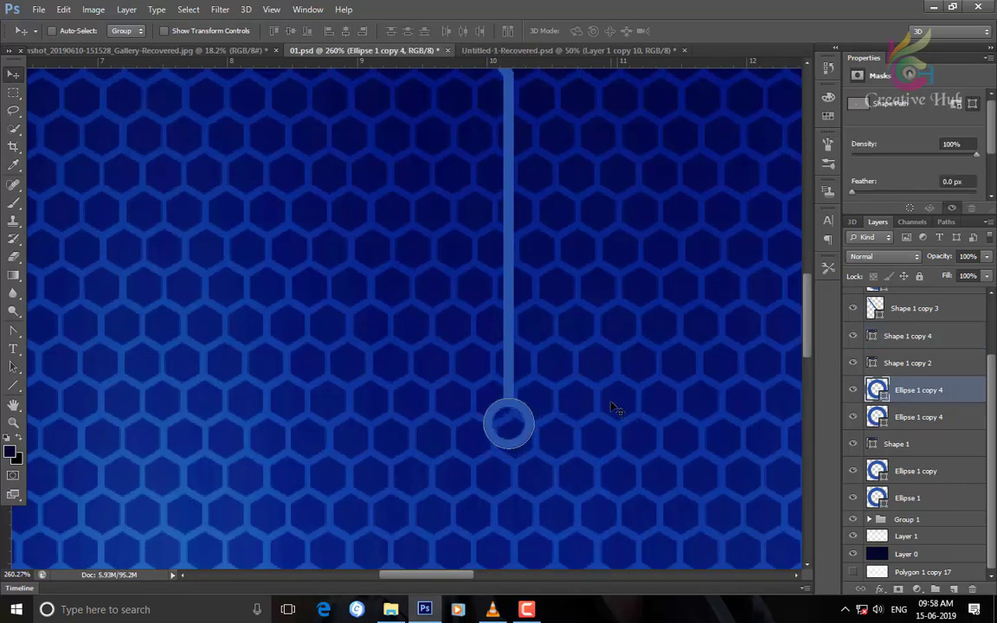
pyautogui.scroll(-5, 460, 313)
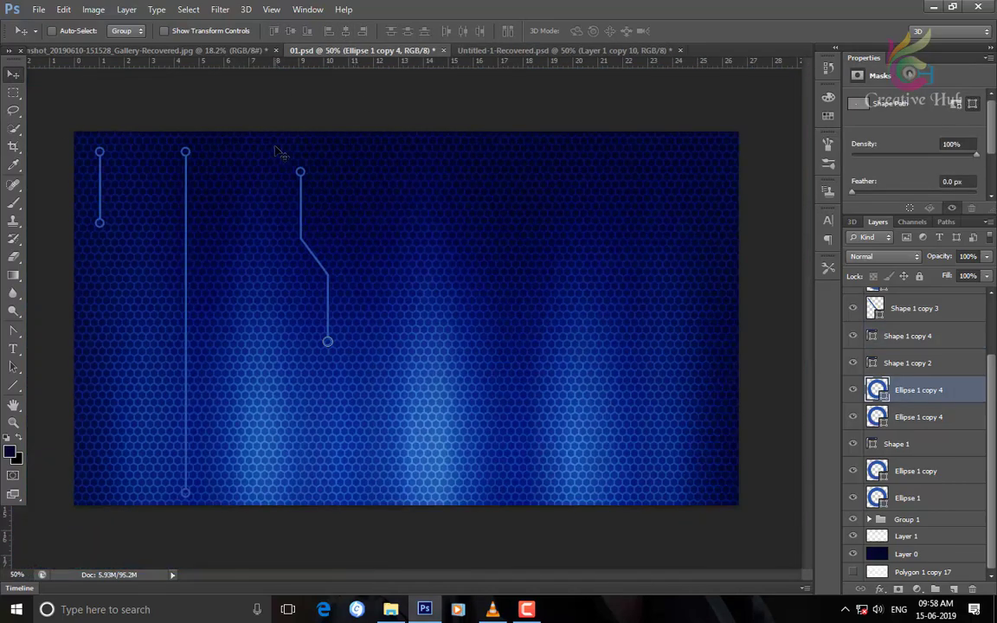
pyautogui.scroll(3, 917, 358)
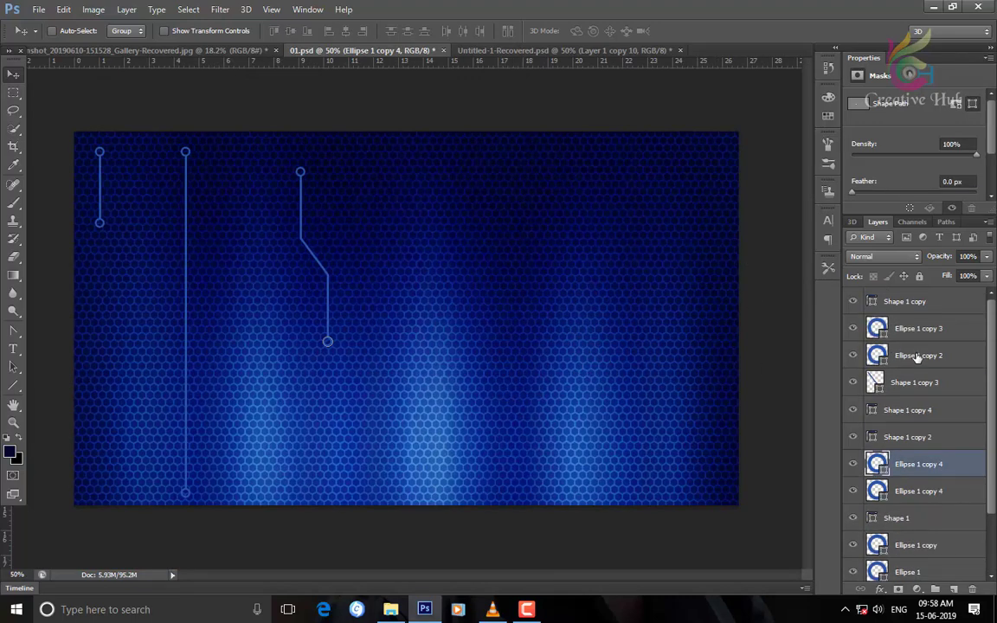
pyautogui.click(853, 437)
pyautogui.click(913, 382)
pyautogui.scroll(-1, 918, 390)
pyautogui.keyDown('shift'); pyautogui.click(930, 419); pyautogui.keyUp('shift')
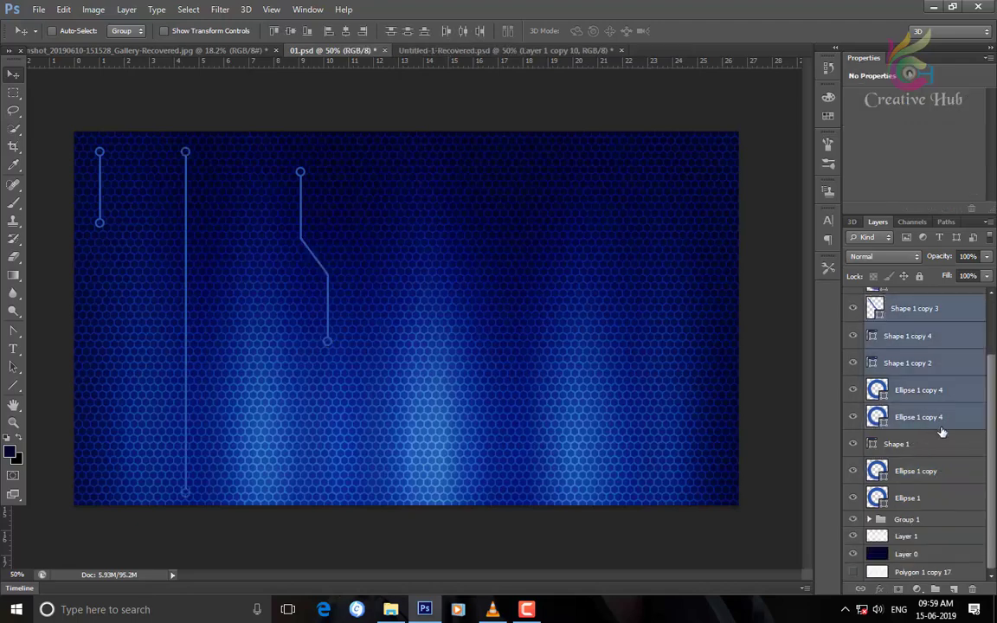
pyautogui.scroll(1, 917, 389)
pyautogui.moveTo(916, 390); pyautogui.dragTo(916, 295)
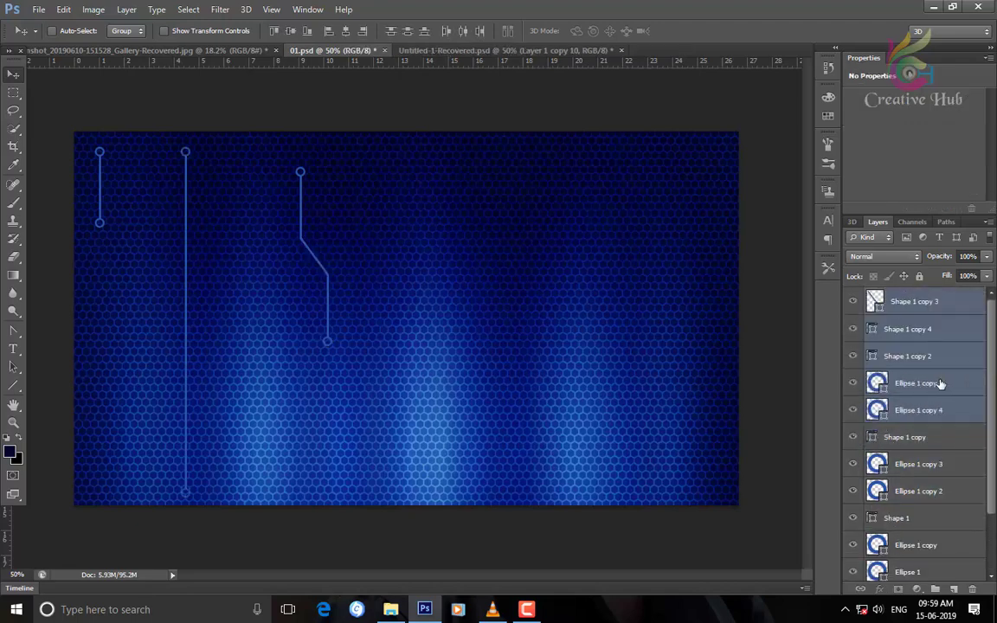
# Duplicate the bent trace to the right, stretching its lower segment to the canvas bottom ring
pyautogui.moveTo(328, 282); pyautogui.dragTo(385, 288)
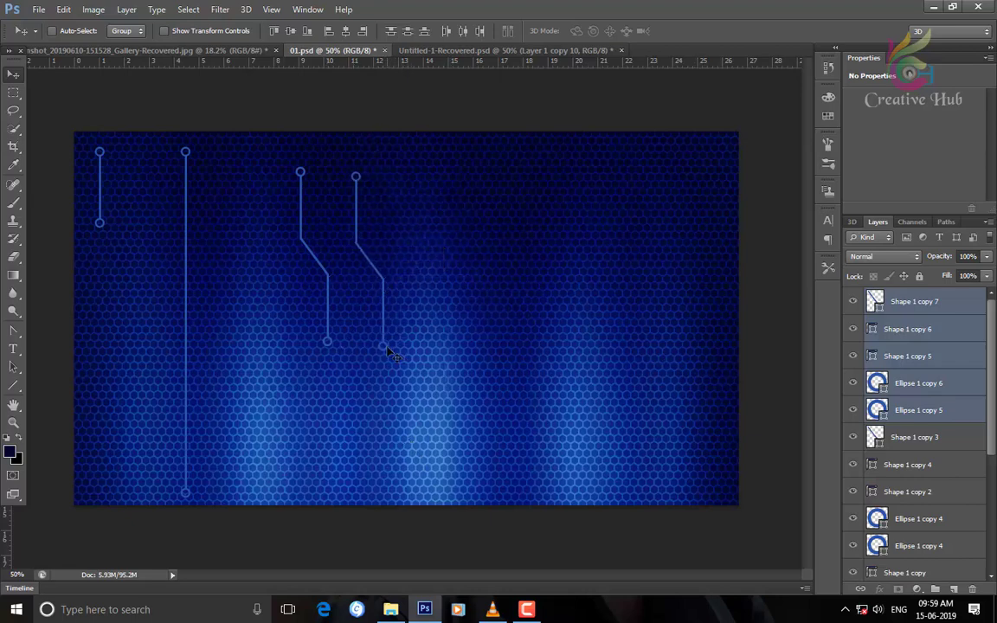
pyautogui.moveTo(385, 347); pyautogui.dragTo(383, 491)
pyautogui.click(387, 341)
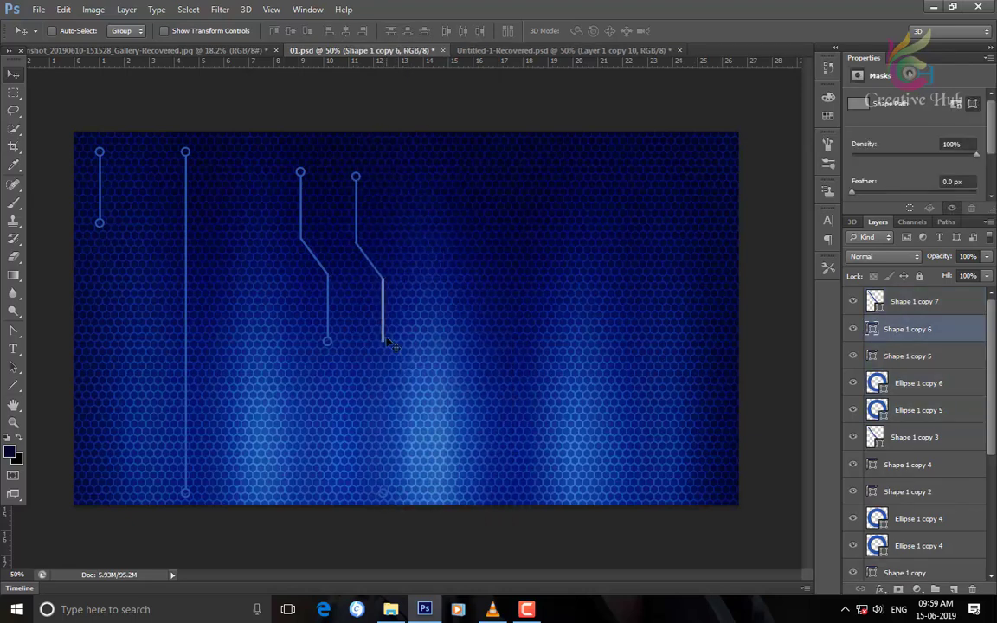
pyautogui.hotkey('ctrl', 't')
pyautogui.moveTo(381, 340); pyautogui.dragTo(382, 491)
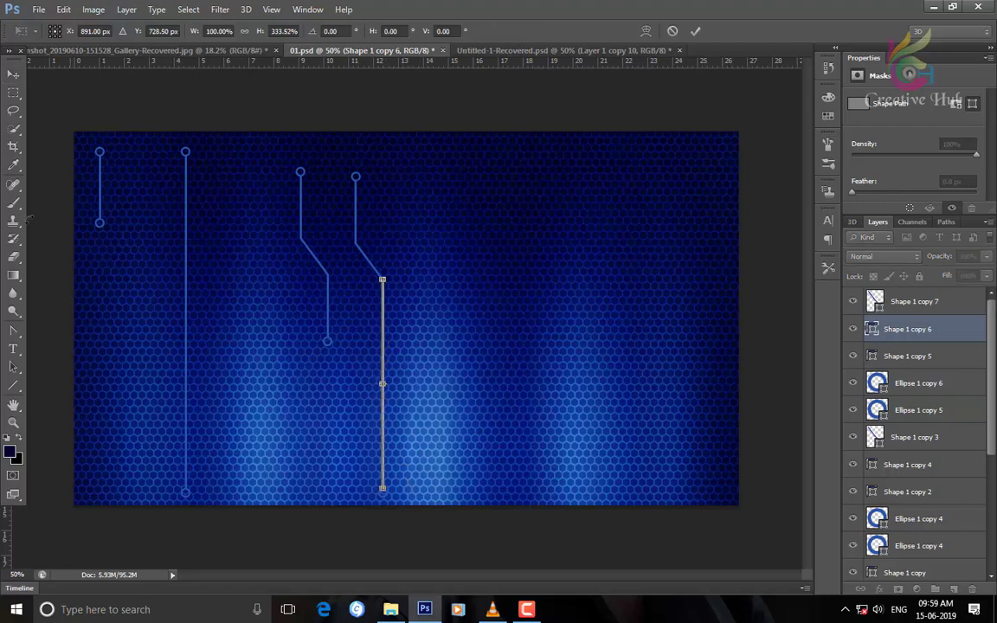
pyautogui.click(13, 73)
pyautogui.press('Return')
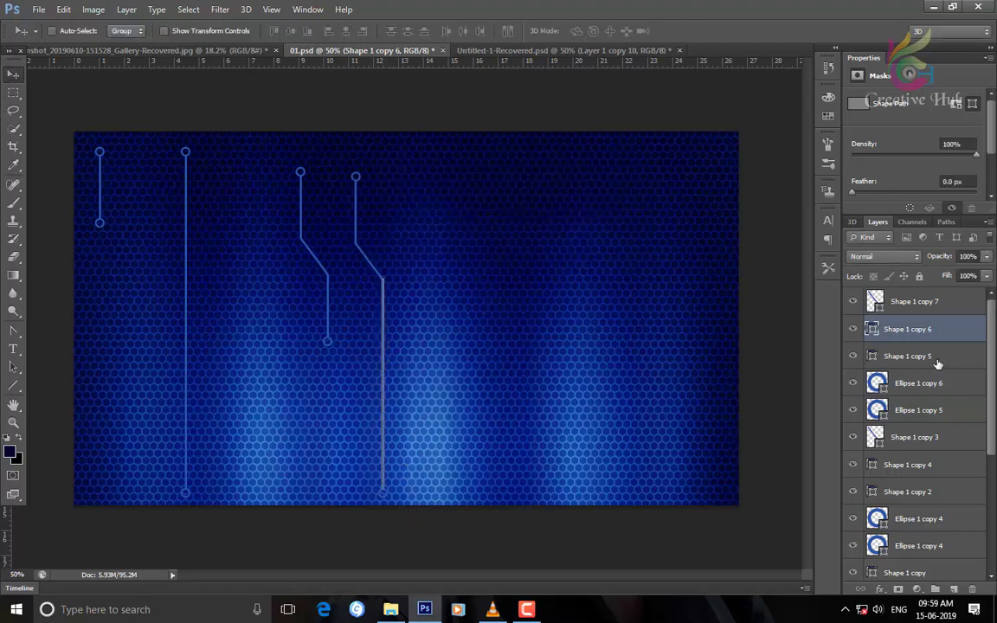
# Merge each of the four traces with its rings into a single layer
pyautogui.click(878, 301)
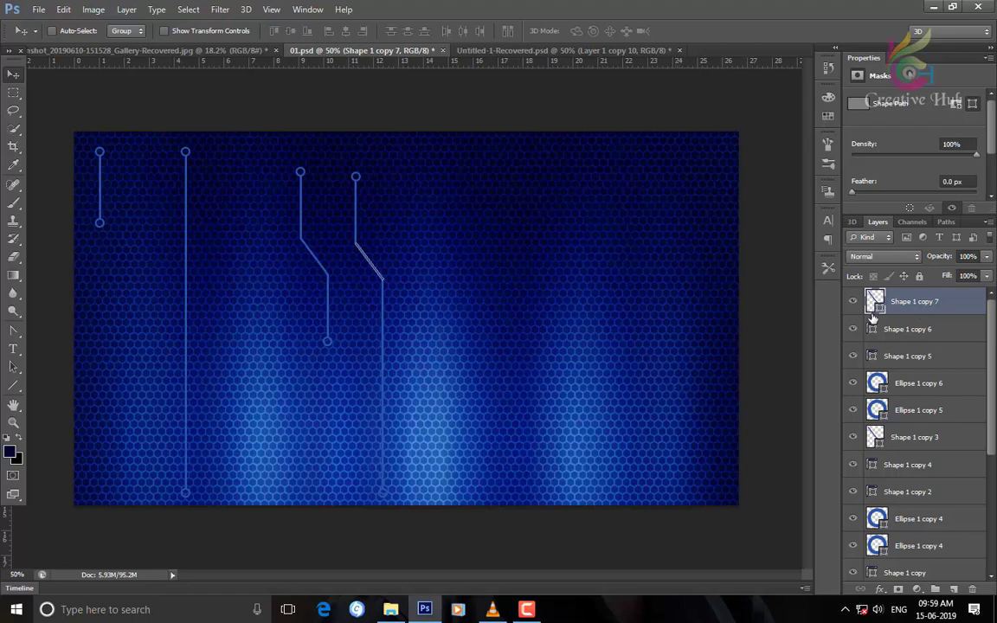
pyautogui.keyDown('shift'); pyautogui.click(908, 415); pyautogui.keyUp('shift')
pyautogui.hotkey('ctrl', 'e')
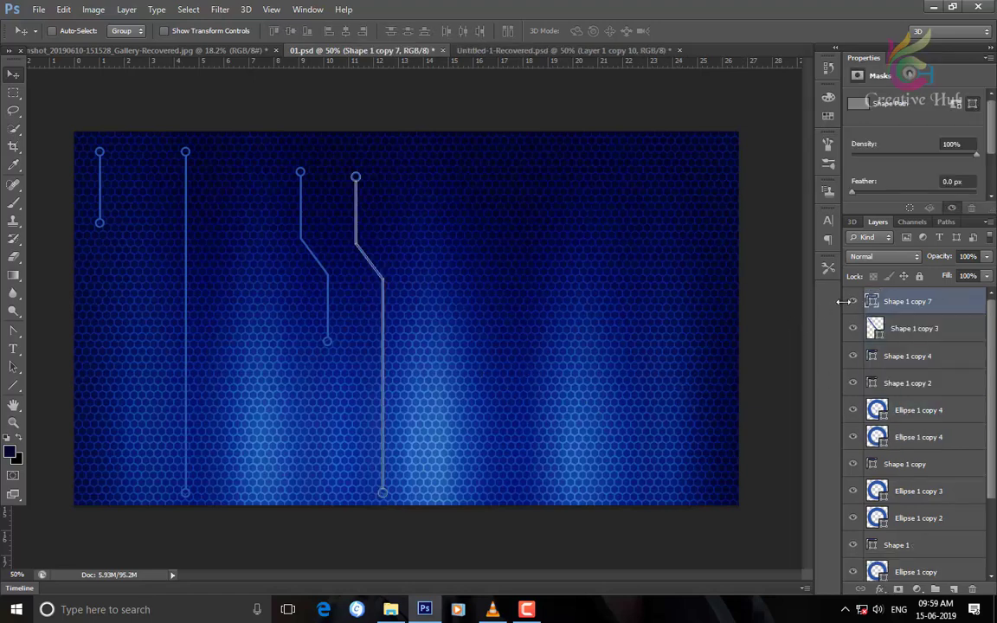
pyautogui.click(900, 328)
pyautogui.keyDown('shift'); pyautogui.click(900, 437); pyautogui.keyUp('shift')
pyautogui.hotkey('ctrl', 'e')
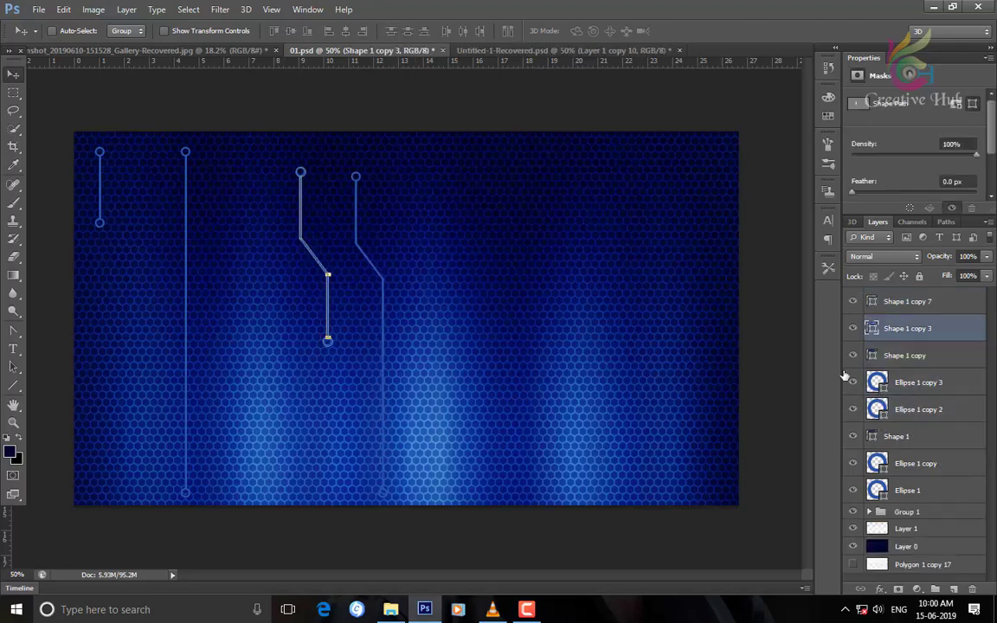
pyautogui.click(902, 358)
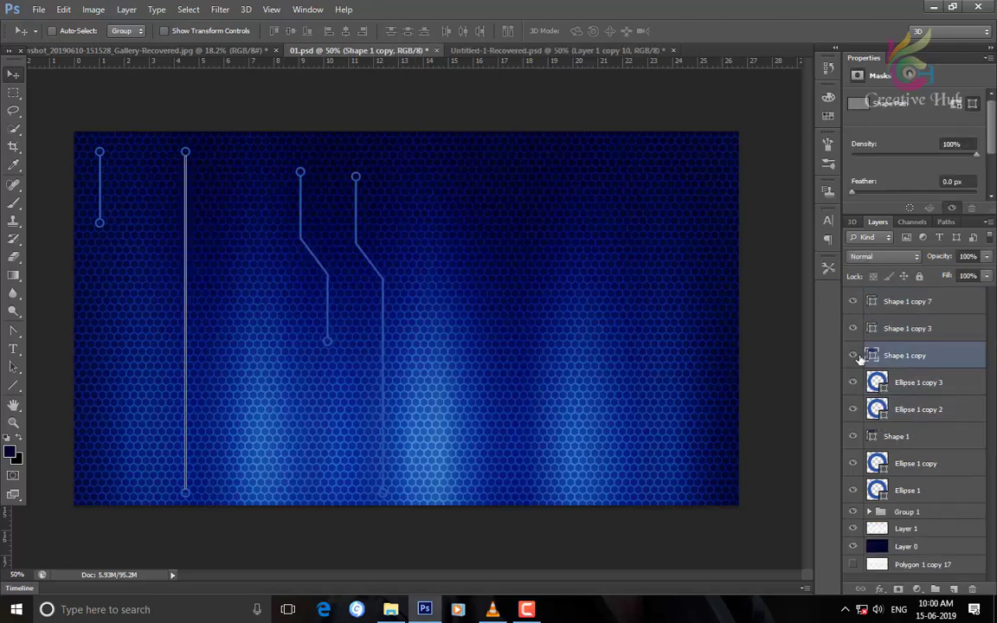
pyautogui.keyDown('shift'); pyautogui.click(909, 409); pyautogui.keyUp('shift')
pyautogui.hotkey('ctrl', 'e')
pyautogui.click(900, 382)
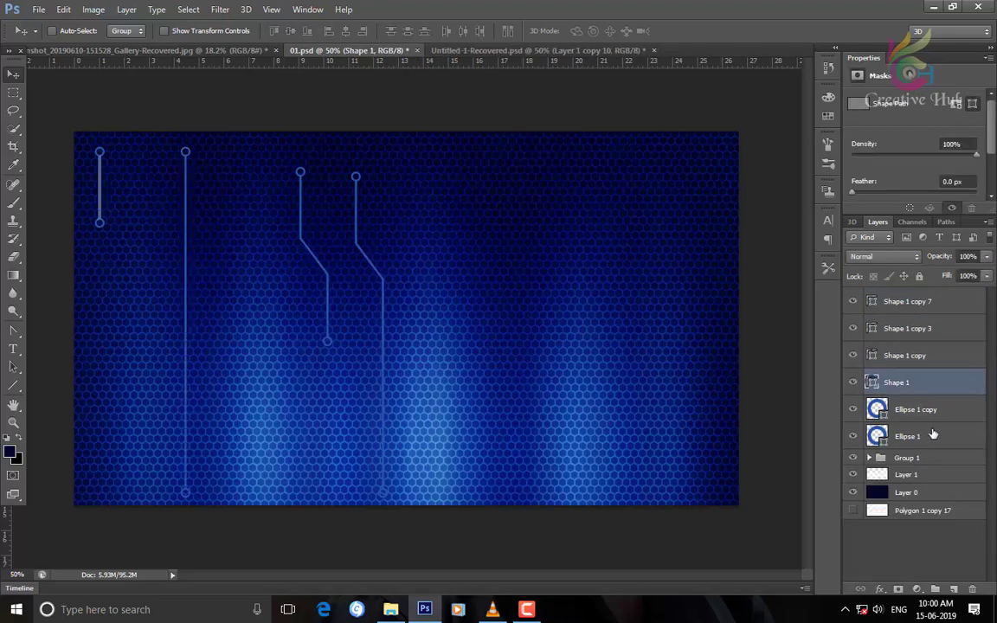
pyautogui.keyDown('shift'); pyautogui.click(933, 436); pyautogui.keyUp('shift')
pyautogui.hotkey('ctrl', 'e')
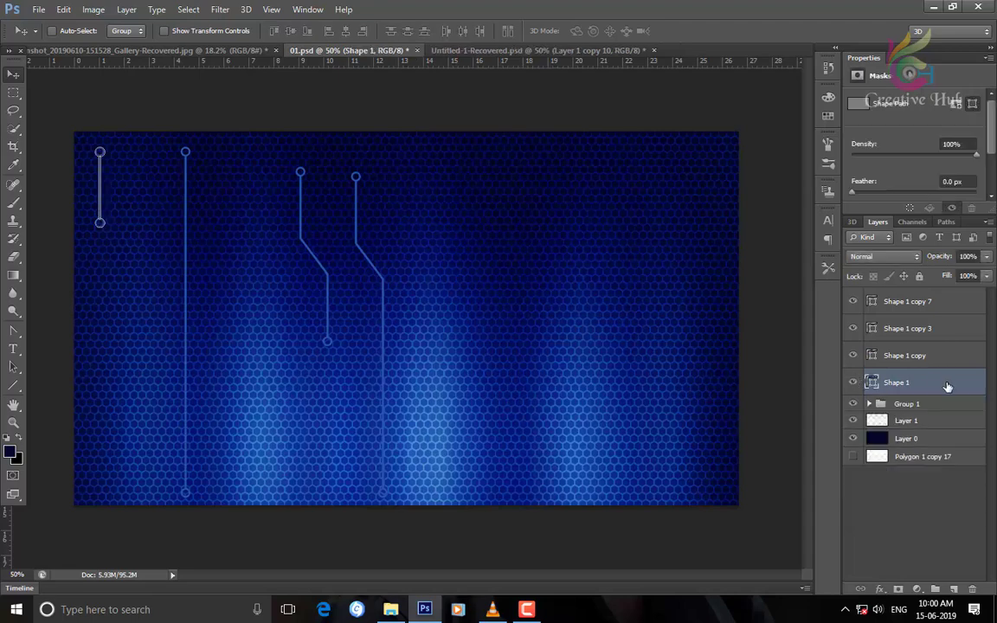
# Rasterize all four trace layers
pyautogui.keyDown('shift'); pyautogui.click(932, 309); pyautogui.keyUp('shift')
pyautogui.rightClick(900, 328)
pyautogui.click(724, 299)
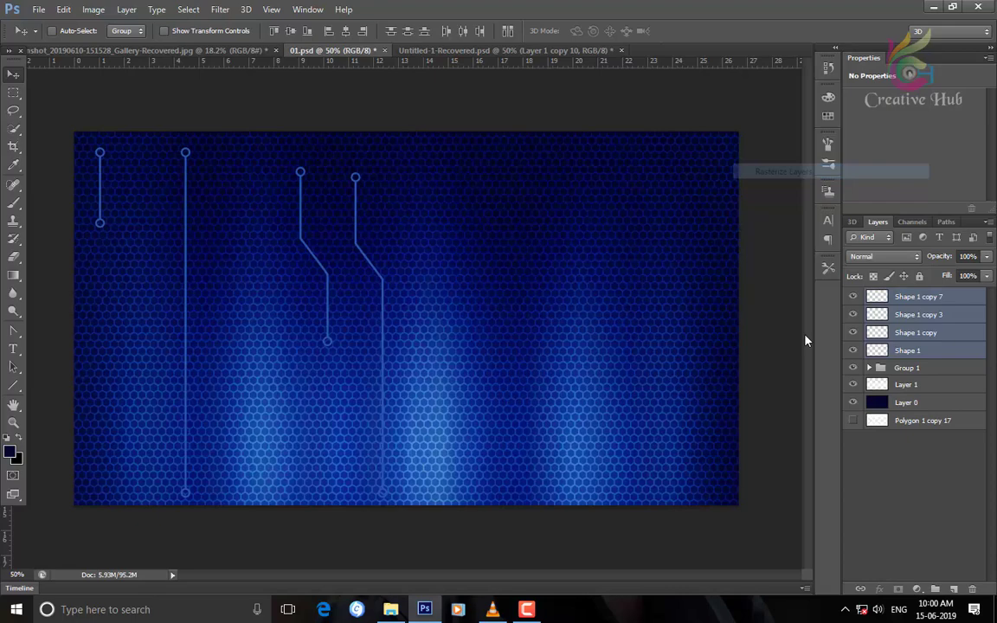
# Add a black drop shadow to the Shape 1 trace layer
pyautogui.click(949, 352)
pyautogui.doubleClick(949, 352)
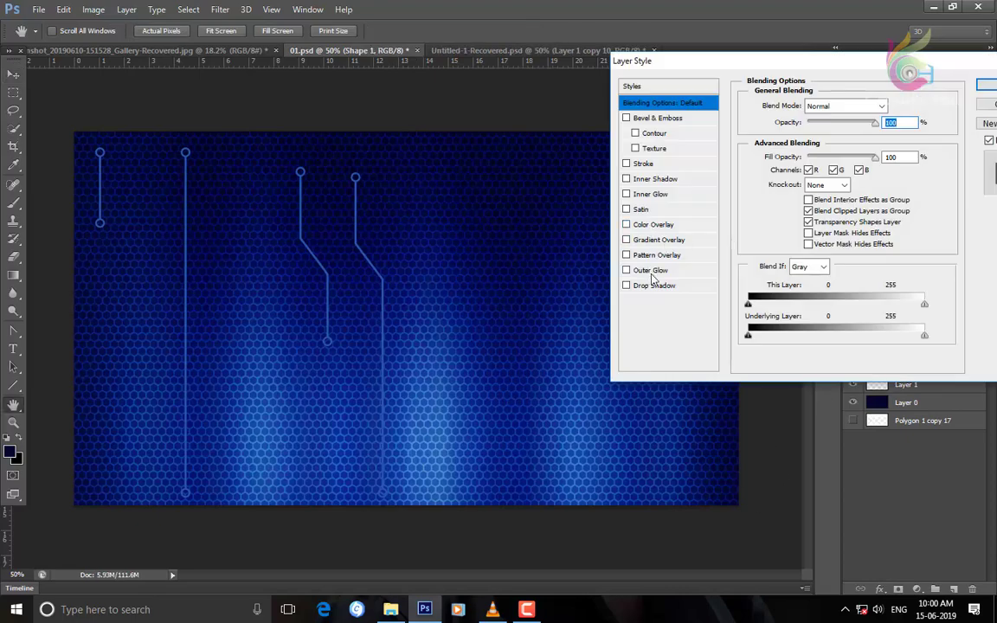
pyautogui.click(649, 270)
pyautogui.click(652, 286)
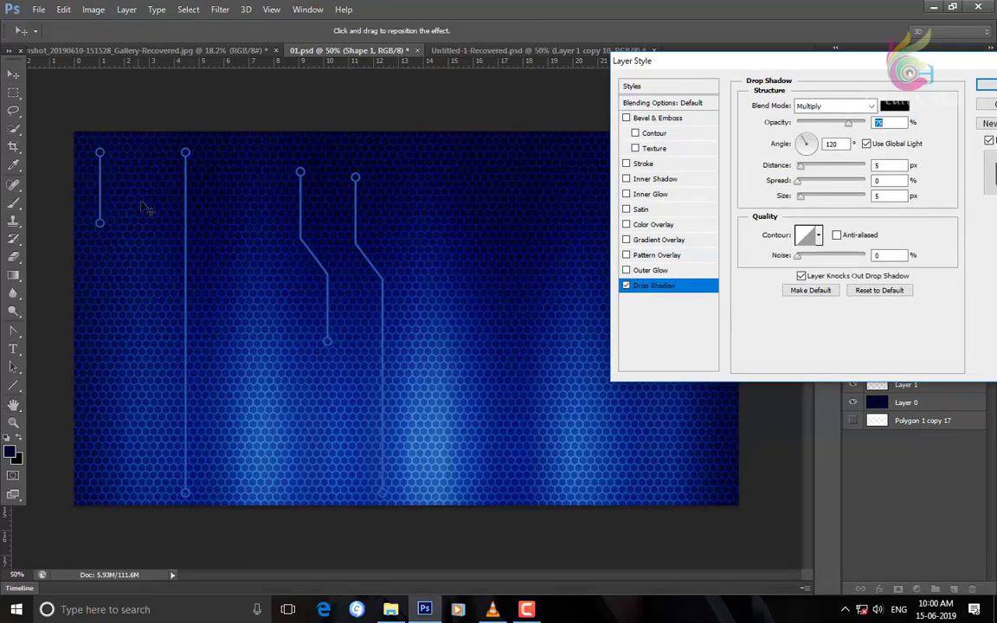
pyautogui.click(835, 106)
pyautogui.click(753, 98)
pyautogui.click(895, 105)
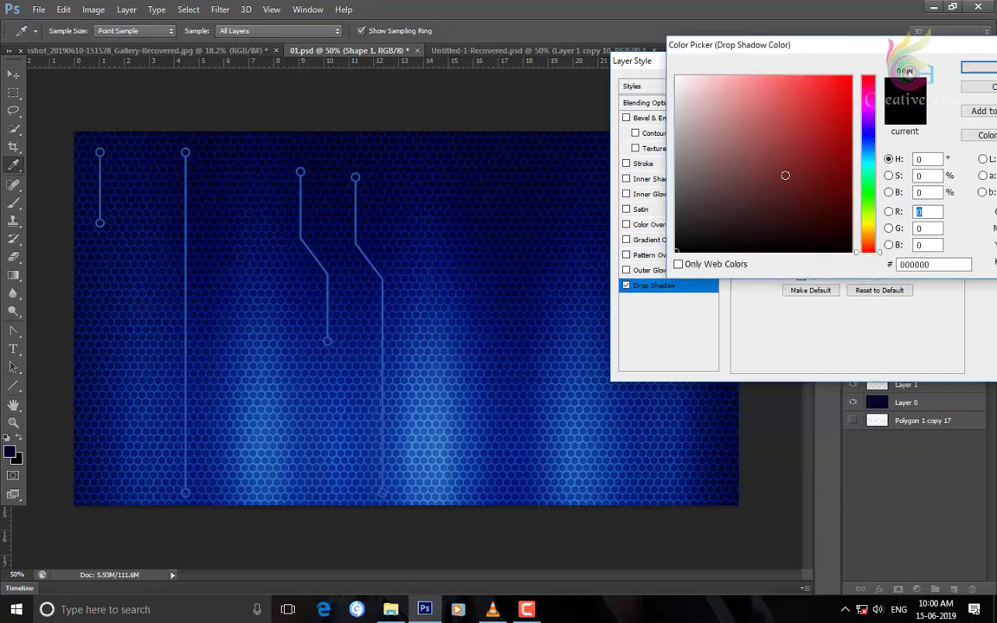
pyautogui.press('Return')
pyautogui.click(986, 85)
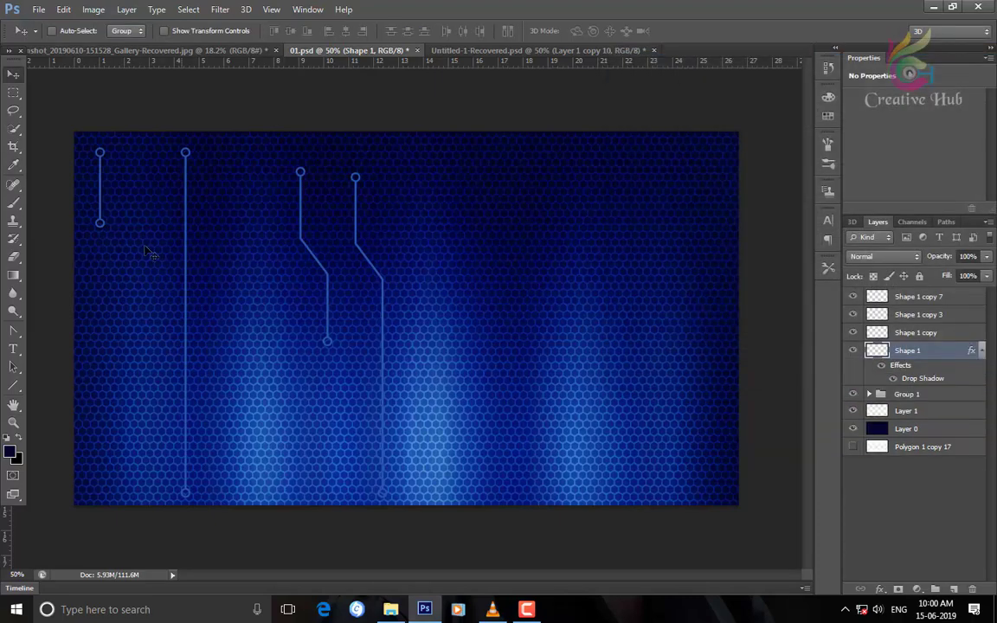
# Tune the drop shadow to 88% opacity, spread 11 and size 7
pyautogui.press('z')
pyautogui.moveTo(78, 185)
pyautogui.mouseDown()
pyautogui.moveTo(178, 251)
pyautogui.moveTo(361, 251)
pyautogui.moveTo(313, 299)
pyautogui.mouseUp()
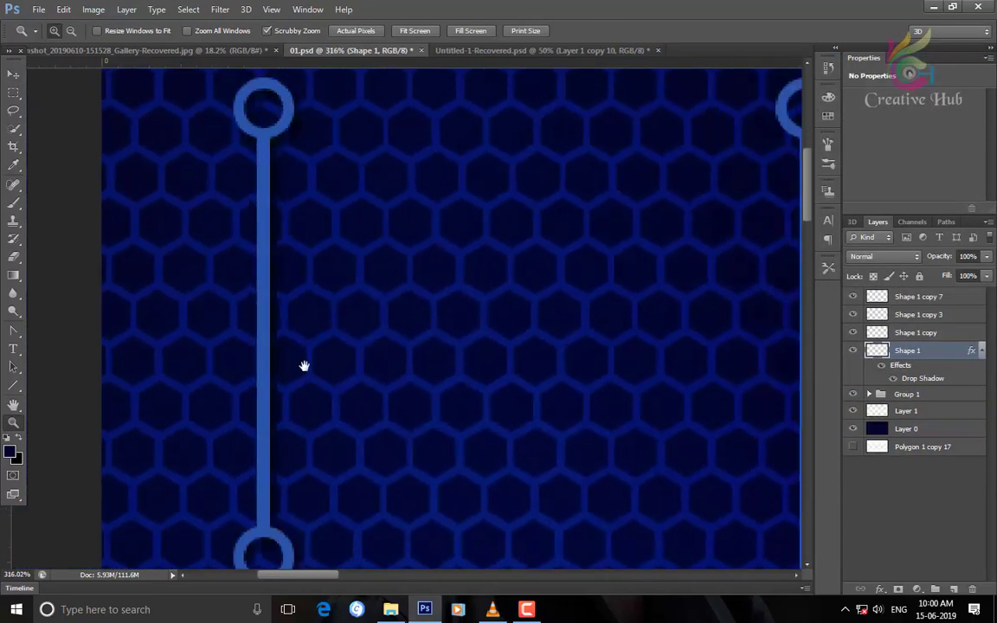
pyautogui.doubleClick(951, 377)
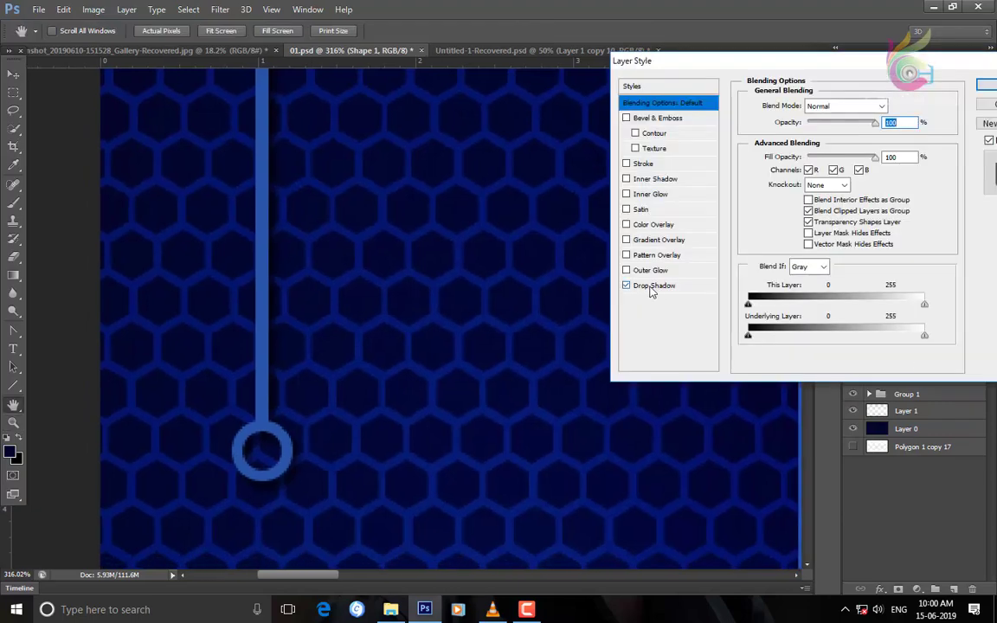
pyautogui.click(653, 286)
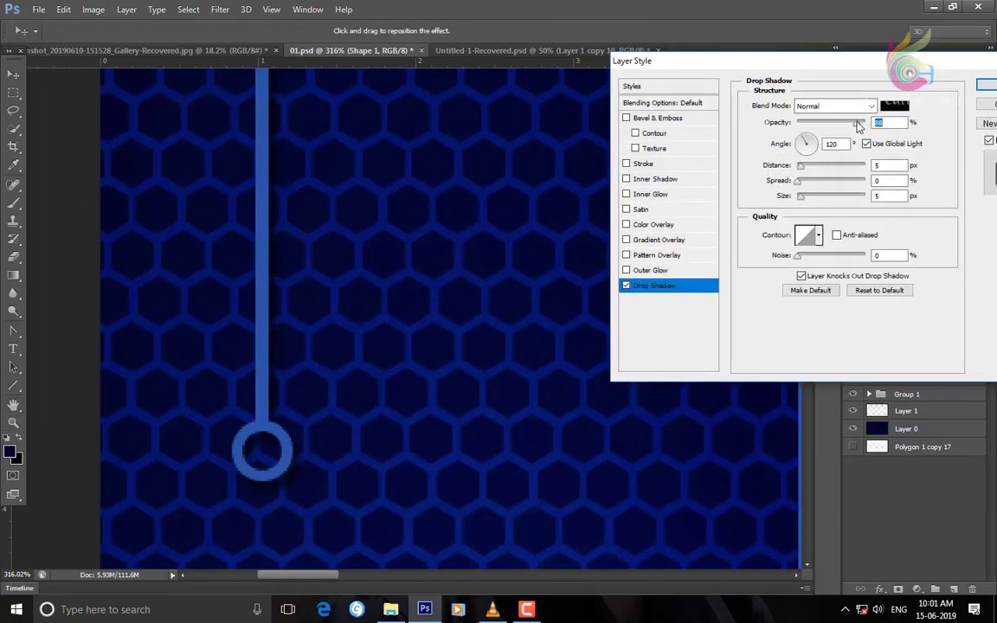
pyautogui.click(803, 166)
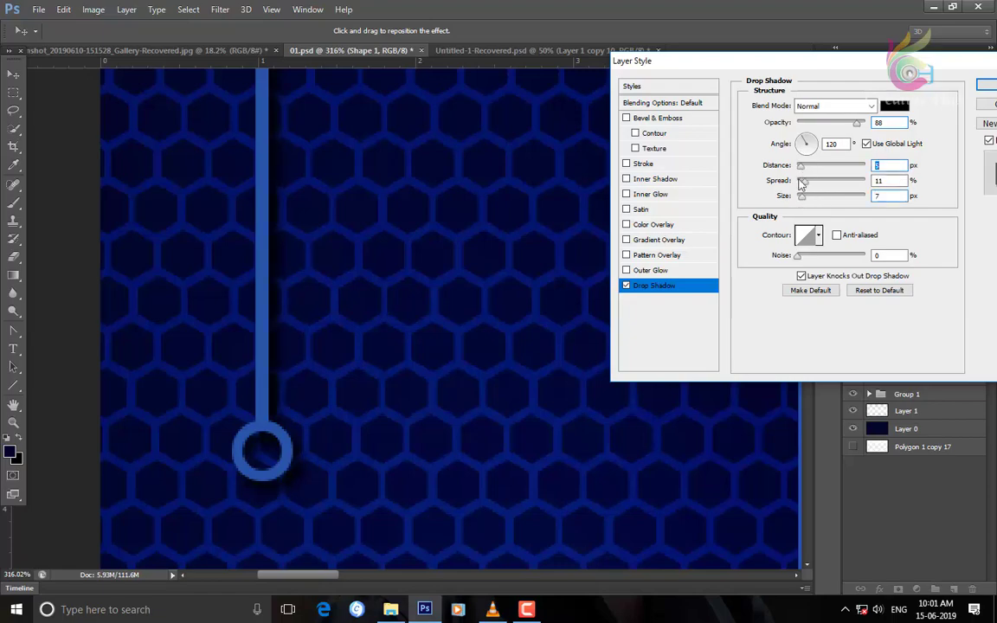
pyautogui.press('Return')
# Copy the drop-shadow layer style and paste it onto the other trace layers
pyautogui.press('z')
pyautogui.scroll(-5, 568, 312)
pyautogui.rightClick(956, 359)
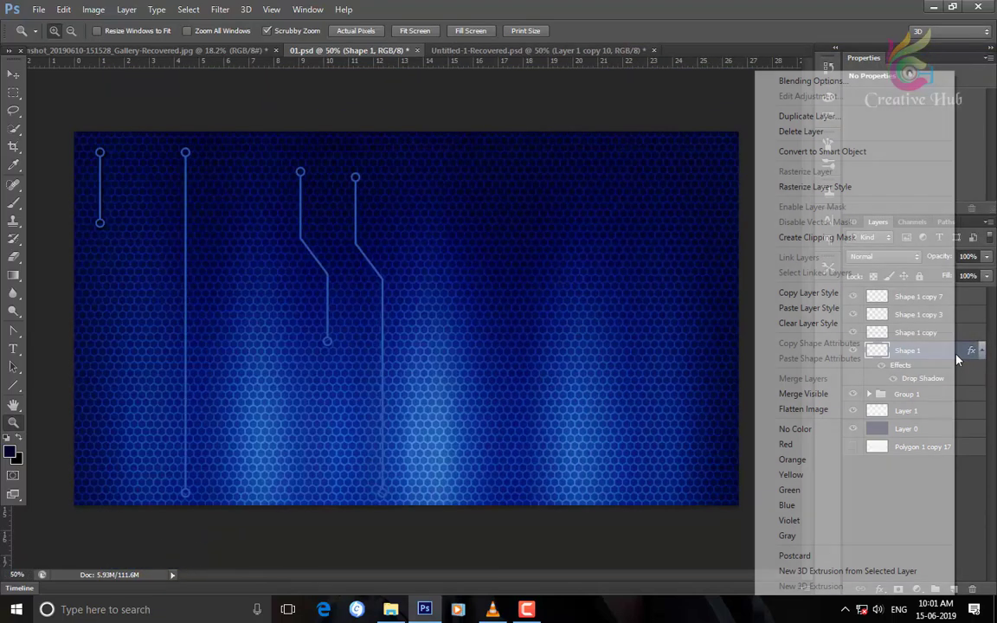
pyautogui.click(808, 293)
pyautogui.click(917, 296)
pyautogui.keyDown('shift'); pyautogui.click(916, 332); pyautogui.keyUp('shift')
pyautogui.rightClick(930, 332)
pyautogui.click(779, 308)
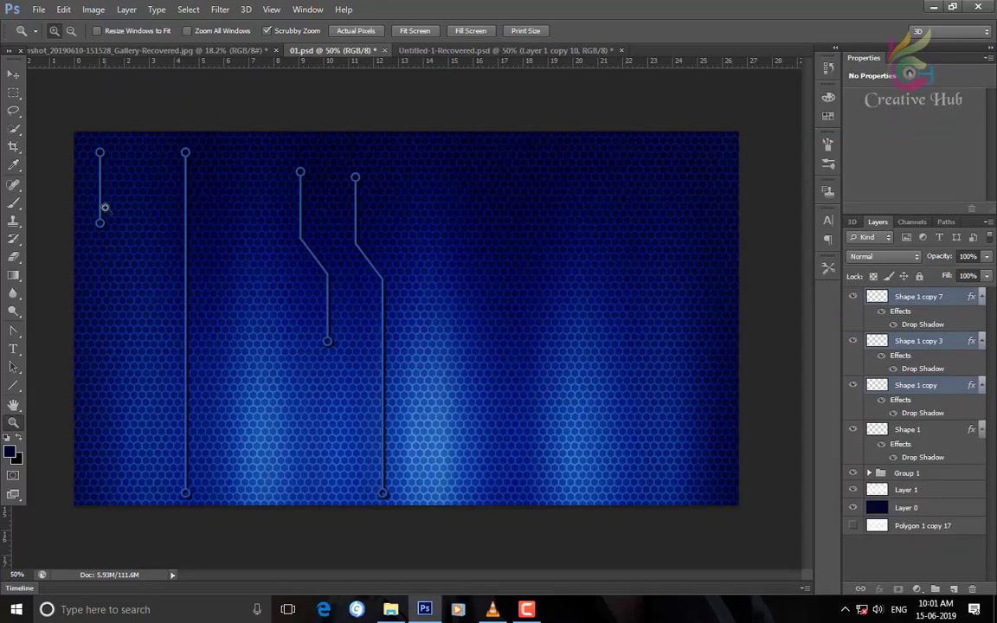
# Move the short trace to the bottom left and duplicate the angled trace along the left edge
pyautogui.click(941, 430)
pyautogui.press('v')
pyautogui.moveTo(98, 217); pyautogui.dragTo(85, 488)
pyautogui.rightClick(305, 223)
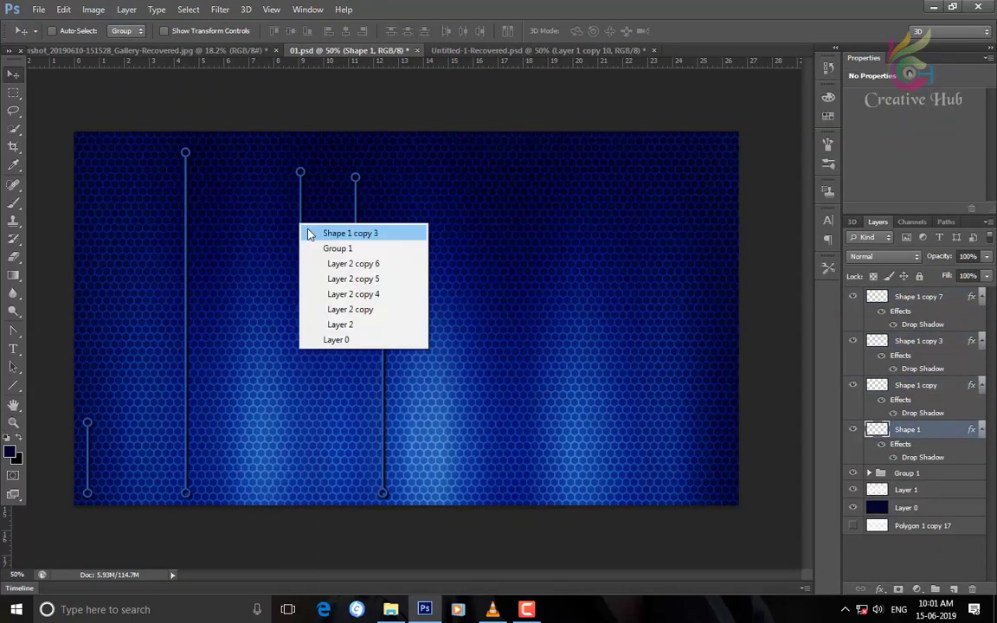
pyautogui.click(324, 226)
pyautogui.click(943, 364)
pyautogui.moveTo(321, 286)
pyautogui.mouseDown()
pyautogui.moveTo(89, 412)
pyautogui.moveTo(105, 412)
pyautogui.moveTo(122, 367)
pyautogui.moveTo(185, 387)
pyautogui.mouseUp()
pyautogui.hotkey('ctrl', 'j')
pyautogui.moveTo(192, 222); pyautogui.dragTo(105, 78)
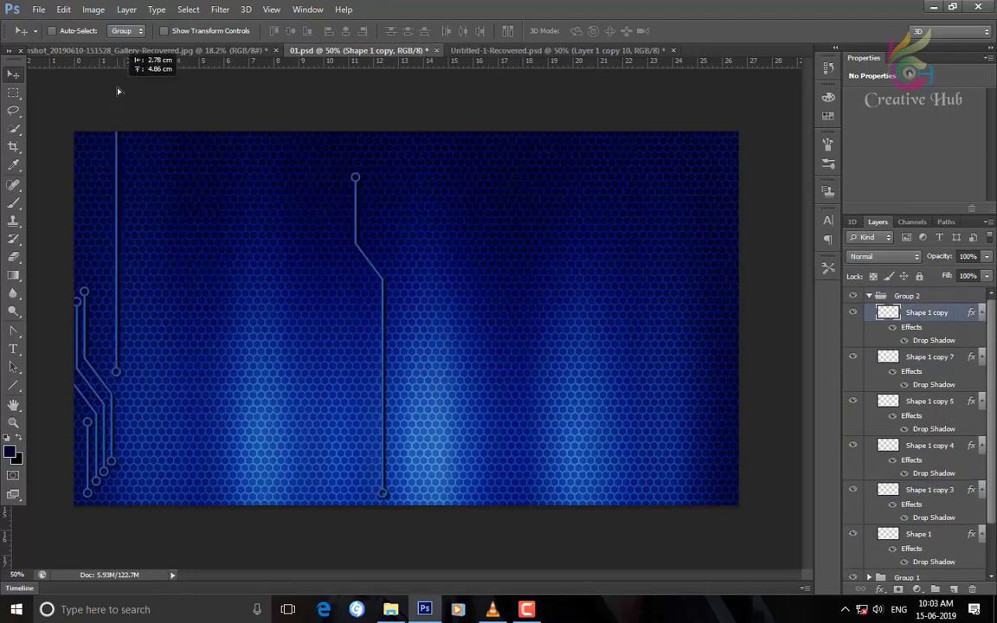
# Add another trace copy beside the cluster and shift Shape 1 copy 7 left
pyautogui.moveTo(195, 465)
pyautogui.mouseDown()
pyautogui.moveTo(151, 408)
pyautogui.moveTo(180, 427)
pyautogui.mouseUp()
pyautogui.scroll(5, 180, 427)
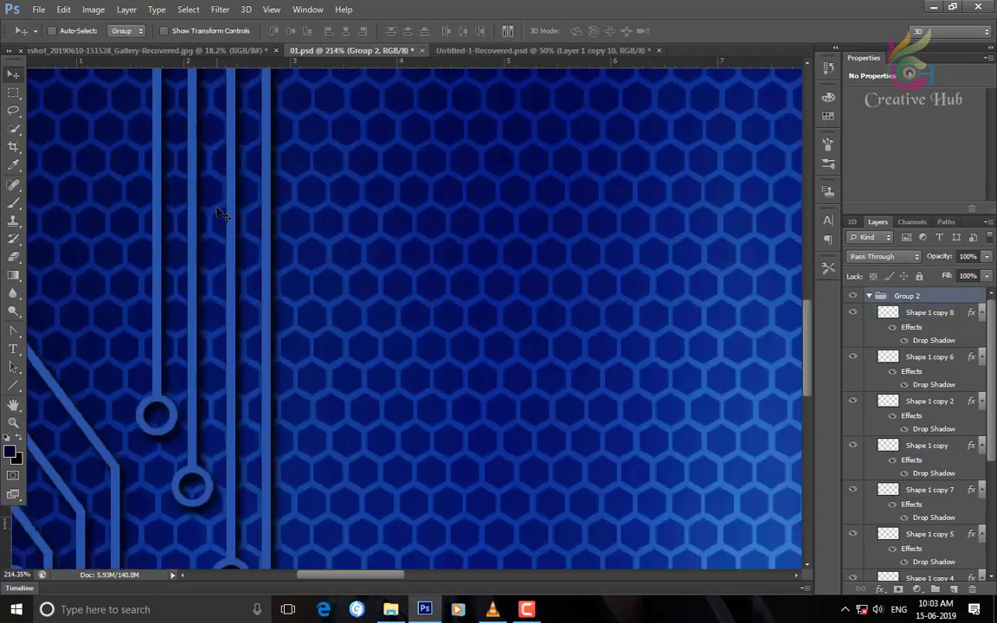
pyautogui.moveTo(270, 295); pyautogui.dragTo(290, 337)
pyautogui.scroll(-5, 290, 337)
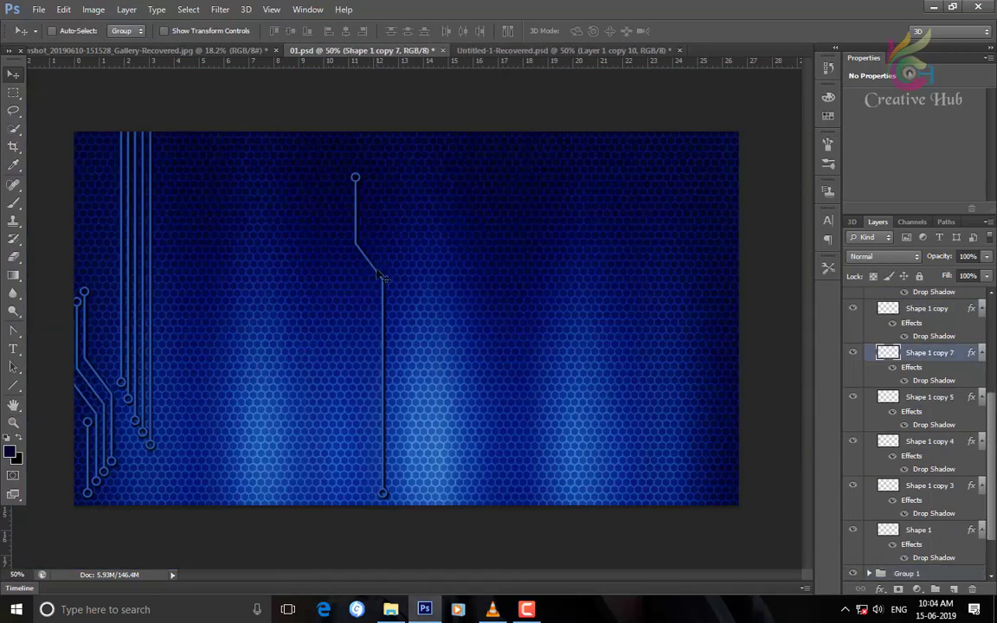
pyautogui.moveTo(382, 278)
pyautogui.mouseDown()
pyautogui.moveTo(185, 298)
pyautogui.moveTo(228, 335)
pyautogui.moveTo(262, 407)
pyautogui.mouseUp()
# Cut the ring end off a copied trace and copy a selected piece into a new layer
pyautogui.press('m')
pyautogui.moveTo(245, 351); pyautogui.dragTo(327, 423)
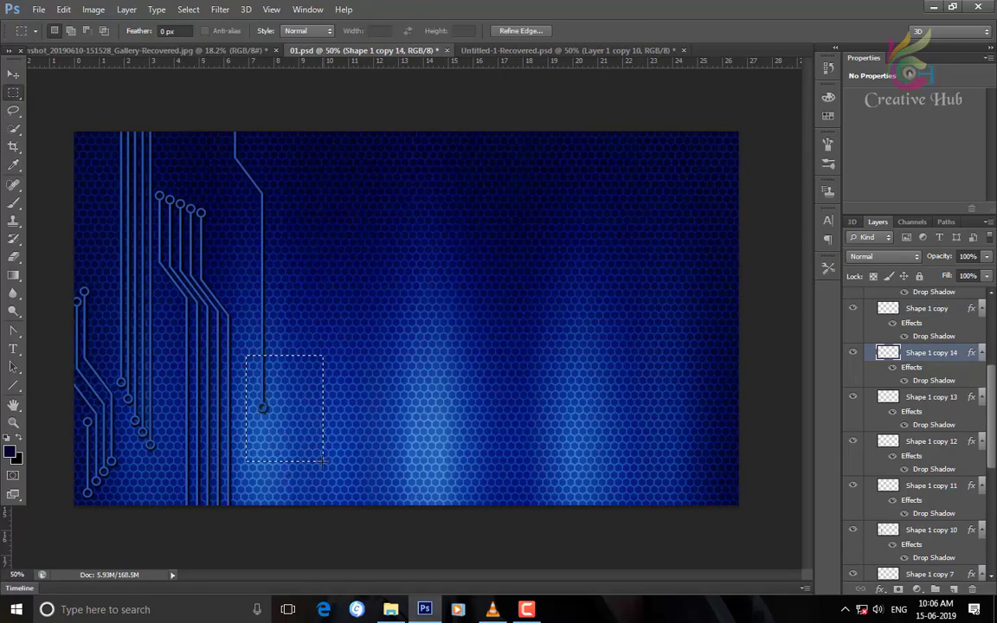
pyautogui.press('Delete')
pyautogui.click(216, 115)
pyautogui.hotkey('ctrl', '-')
pyautogui.hotkey('ctrl', 'j')
pyautogui.press('v')
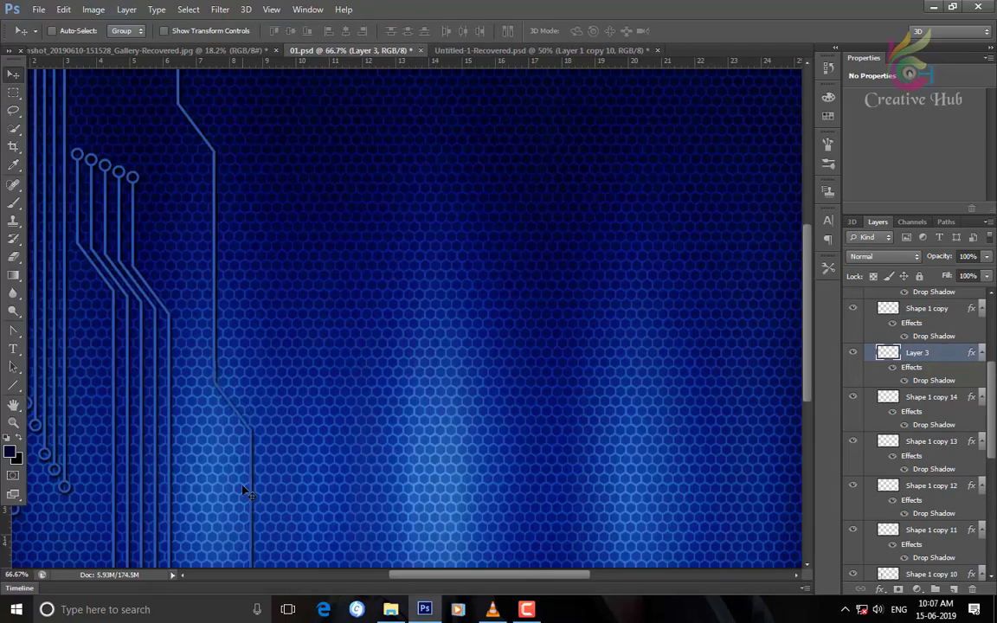
# Merge the new piece with its trace, duplicate it twice, group it, and move Shape 1 copy 14 upper-left
pyautogui.hotkey('ctrl', 'e')
pyautogui.hotkey('alt', 'Right')
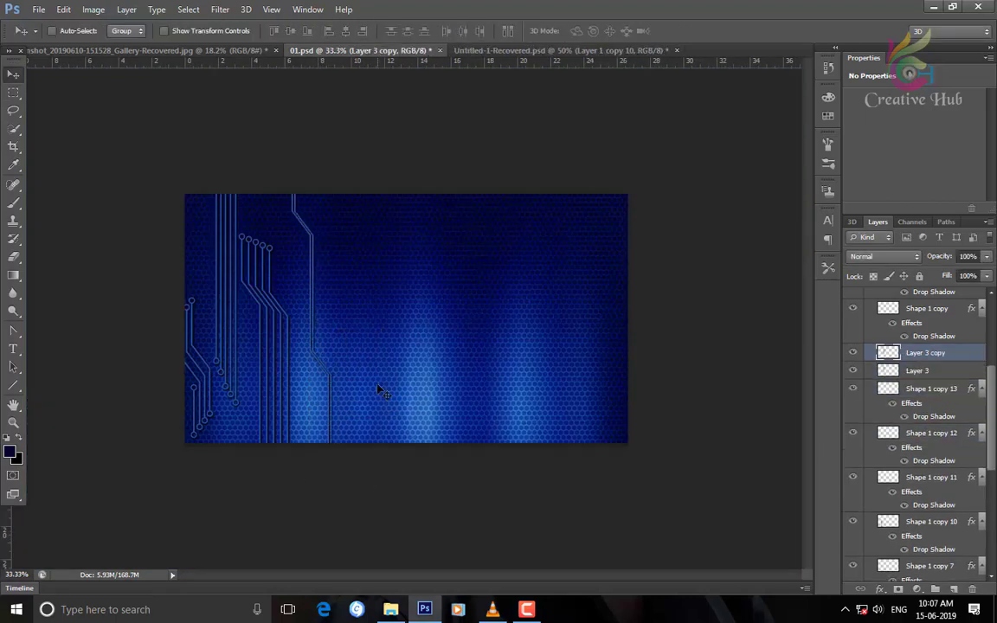
pyautogui.hotkey('alt', 'Right')
pyautogui.hotkey('alt', 'Right')
pyautogui.hotkey('ctrl', 'g')
pyautogui.rightClick(196, 393)
pyautogui.click(222, 437)
pyautogui.moveTo(222, 438); pyautogui.dragTo(294, 268)
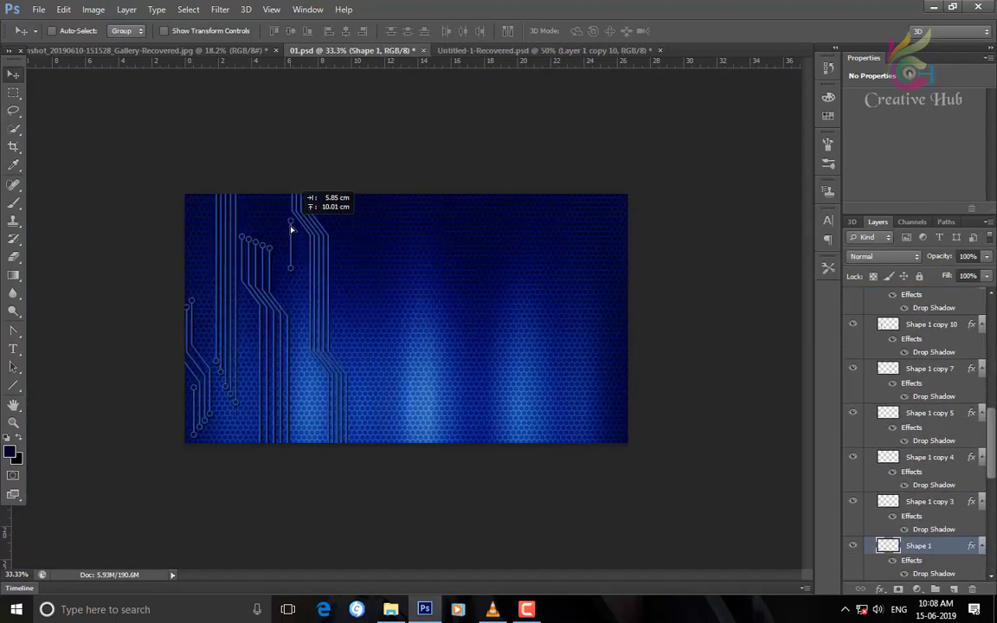
# Duplicate more traces into the canvas middle, group the new copies, and place another trace further right
pyautogui.hotkey('ctrl', '+')
pyautogui.hotkey('ctrl', '-')
pyautogui.rightClick(245, 385)
pyautogui.click(277, 407)
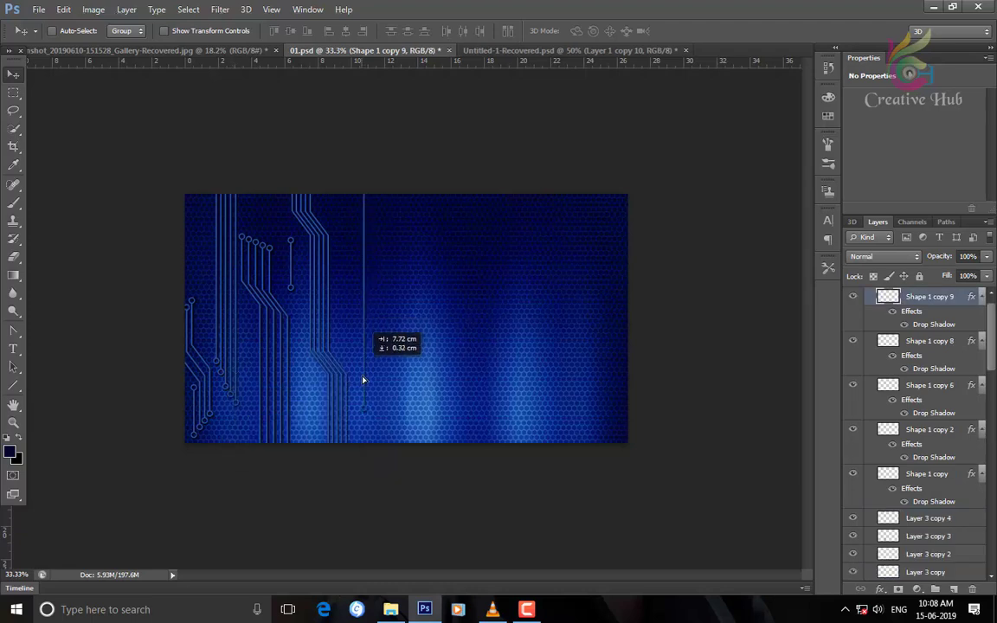
pyautogui.moveTo(290, 406); pyautogui.dragTo(359, 338)
pyautogui.hotkey('alt', 'Right')
pyautogui.hotkey('alt', 'Right')
pyautogui.hotkey('alt', 'Right')
pyautogui.hotkey('alt', 'Right')
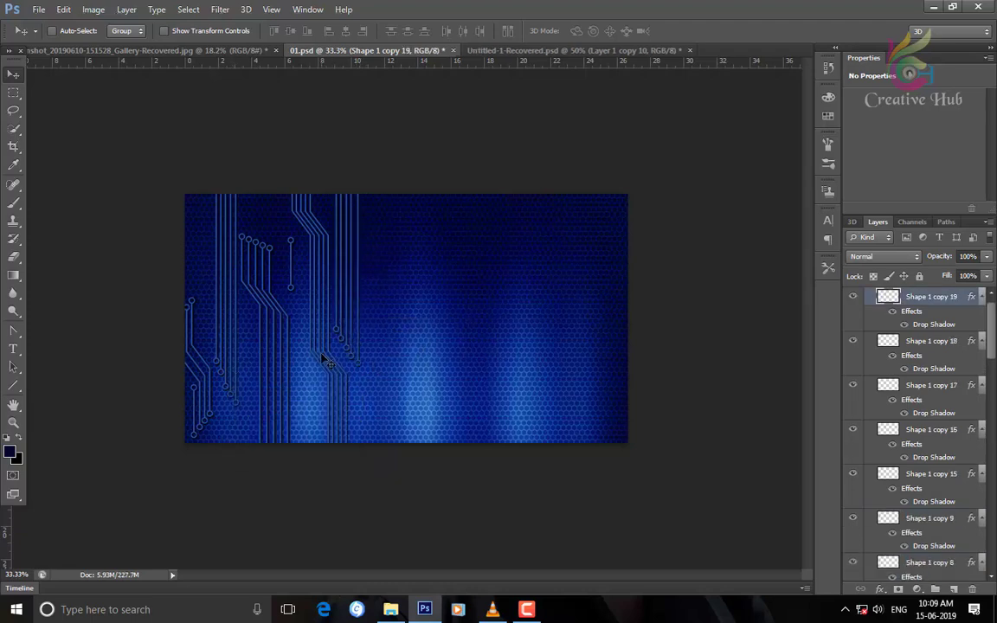
pyautogui.hotkey('ctrl', 'g')
pyautogui.moveTo(209, 371); pyautogui.dragTo(382, 362)
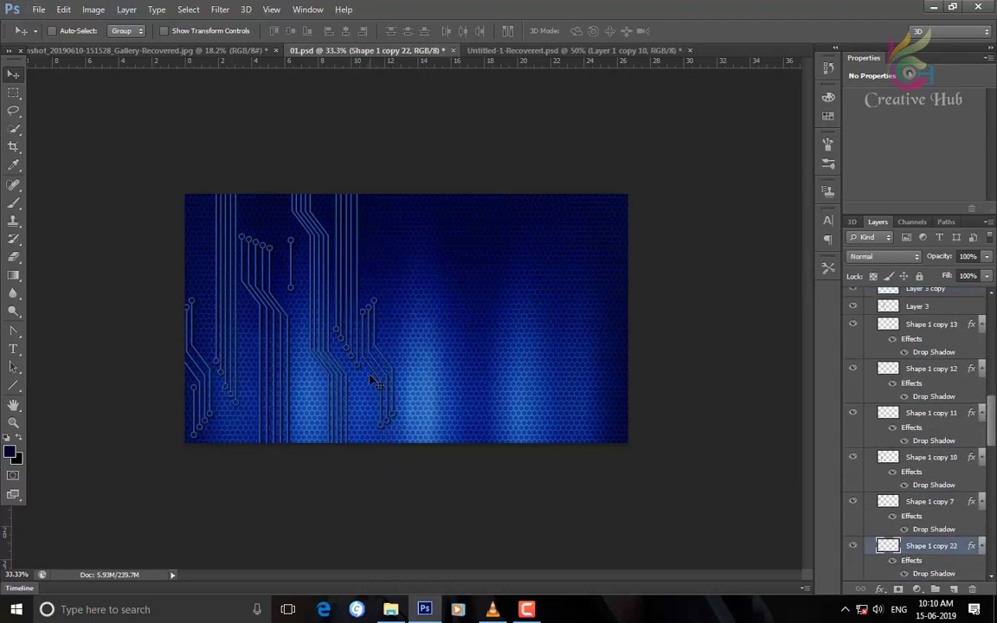
# Duplicate the trace group, move the copy right, and rotate it to fill the right half
pyautogui.hotkey('ctrl', 'g')
pyautogui.moveTo(285, 320); pyautogui.dragTo(510, 318)
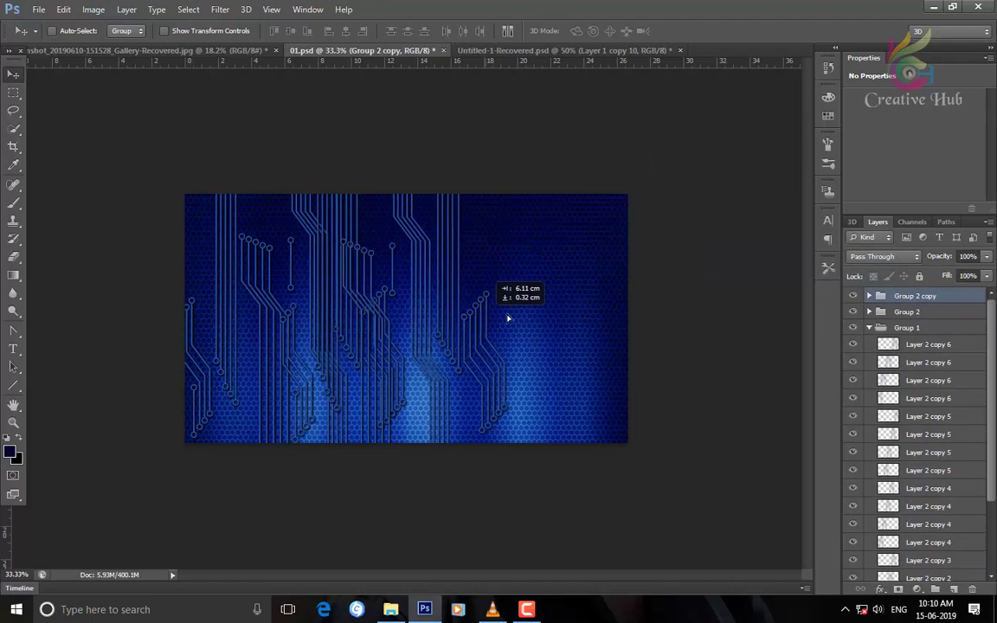
pyautogui.hotkey('ctrl', 't')
pyautogui.rightClick(580, 305)
pyautogui.click(619, 476)
pyautogui.press('Return')
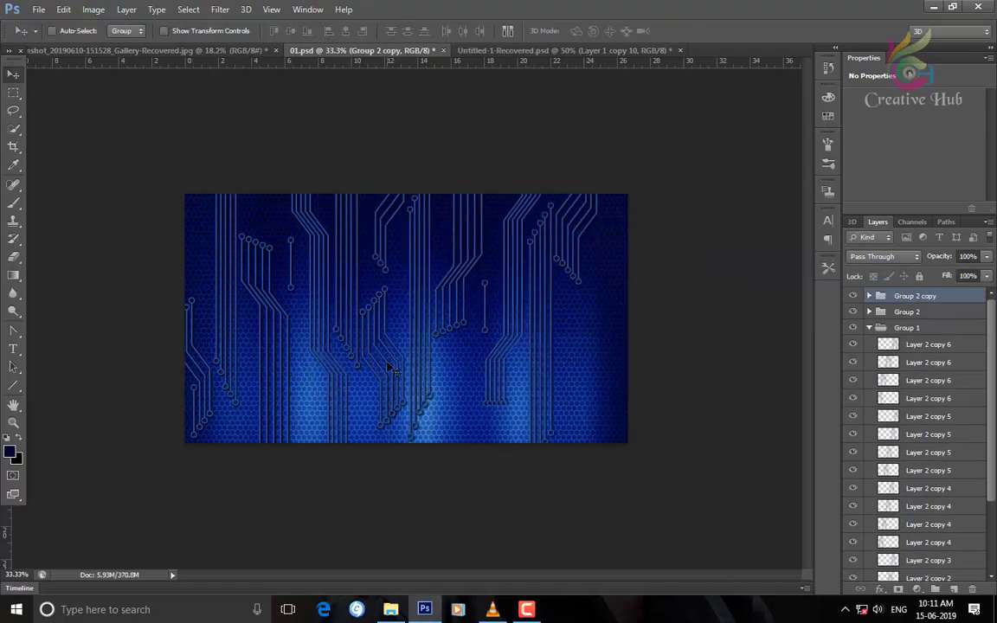
# Pick trace layers in Group 2 copy and add trace copies near the right edge
pyautogui.click(550, 320)
pyautogui.press('Return')
pyautogui.rightClick(412, 264)
pyautogui.click(444, 407)
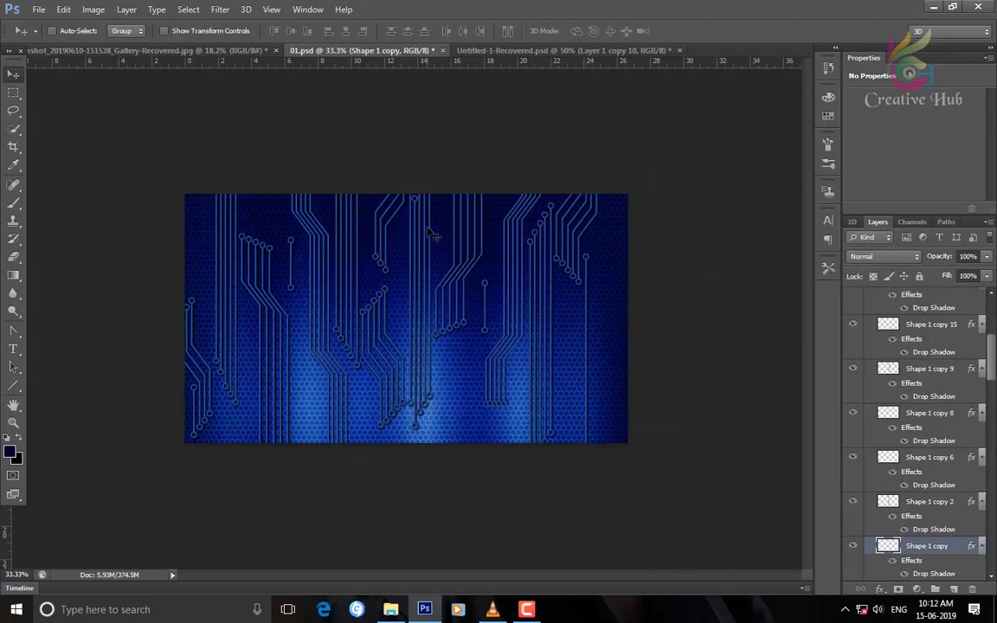
pyautogui.rightClick(426, 391)
pyautogui.click(446, 406)
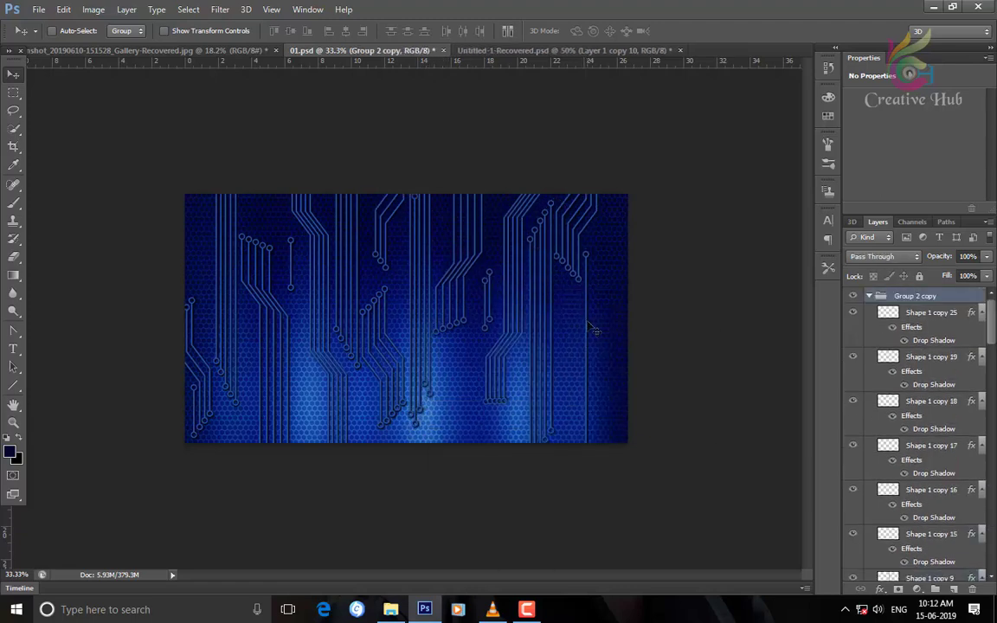
pyautogui.rightClick(484, 350)
pyautogui.click(560, 345)
pyautogui.moveTo(560, 345); pyautogui.dragTo(593, 316)
# Select Shape 1 copy 5, collapse the layer groups, select Group 2 copy, and view at 50%
pyautogui.rightClick(192, 337)
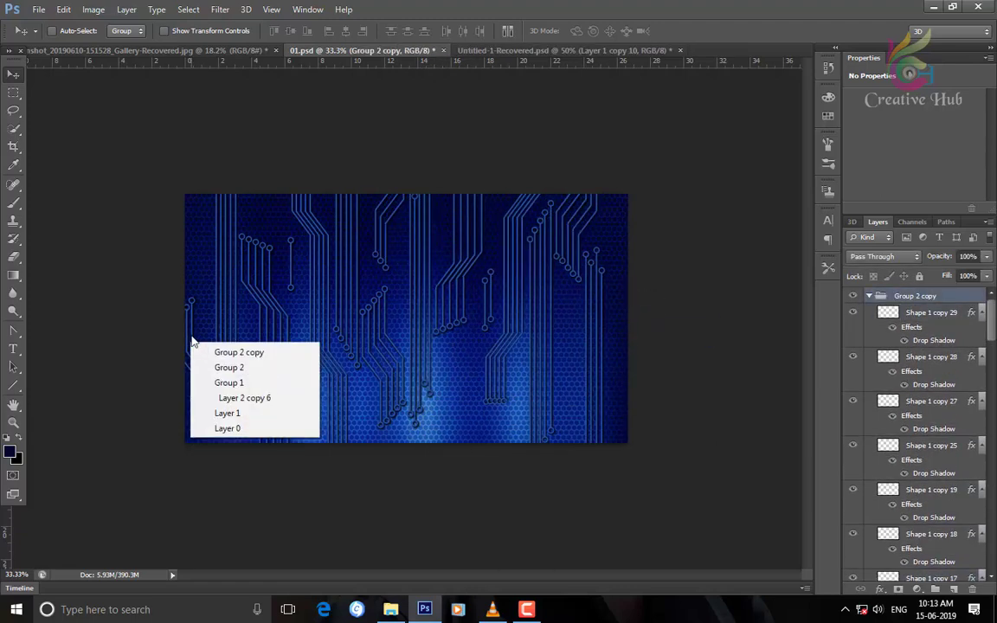
pyautogui.click(201, 360)
pyautogui.click(939, 299)
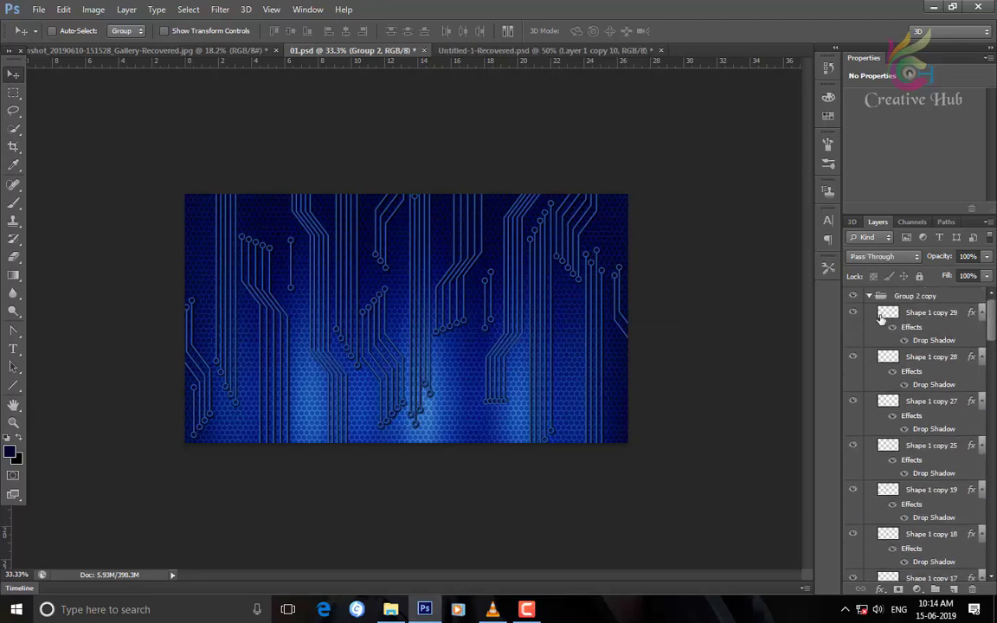
pyautogui.hotkey('ctrl', '0')
pyautogui.click(939, 298)
pyautogui.hotkey('ctrl', '-')
# Set Group 2 copy's blend mode to Screen, after trying Color Dodge
pyautogui.click(882, 256)
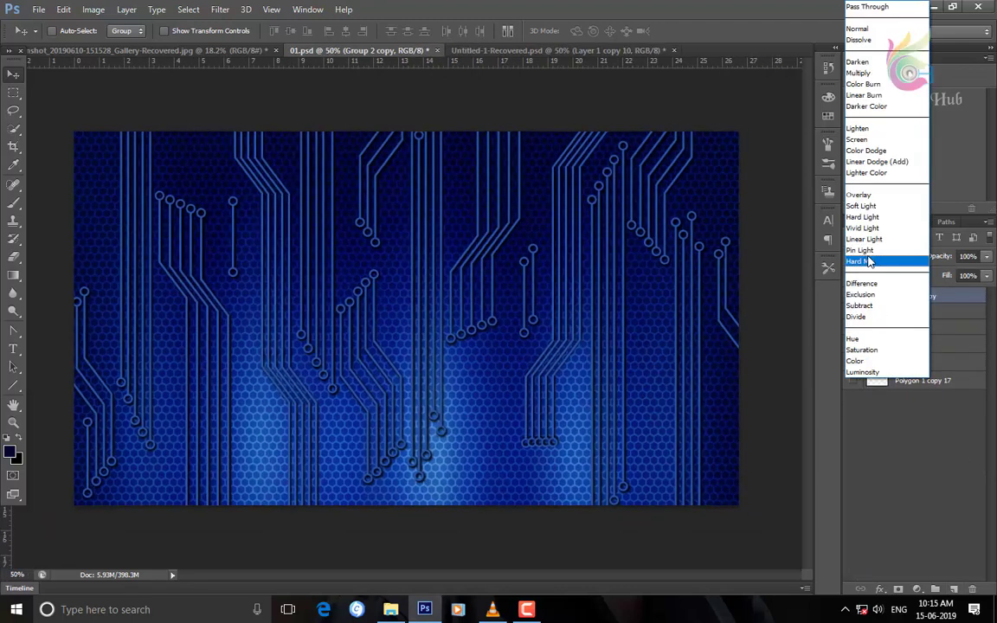
pyautogui.click(882, 150)
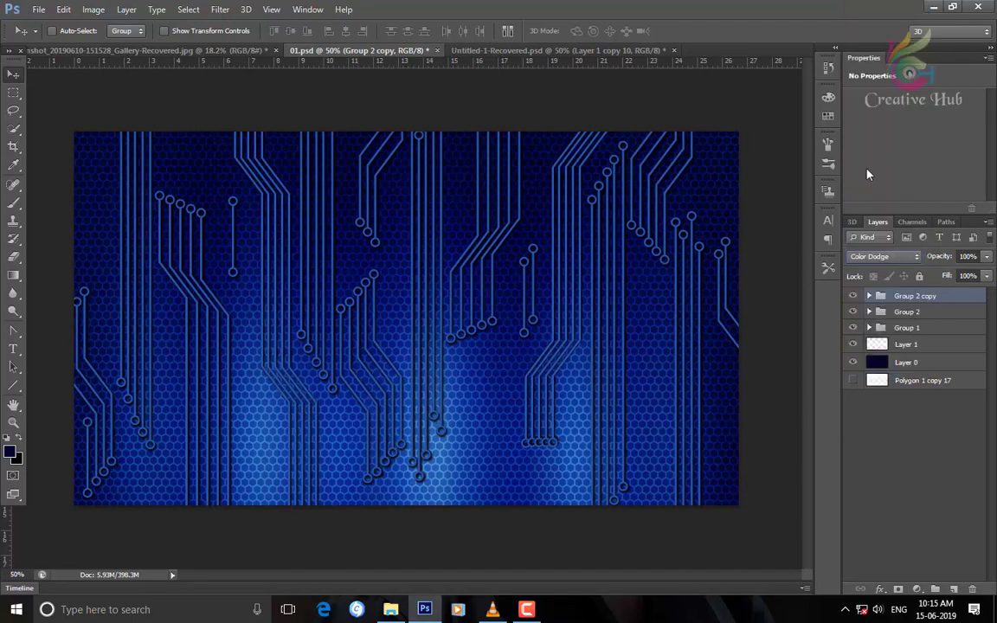
pyautogui.click(865, 258)
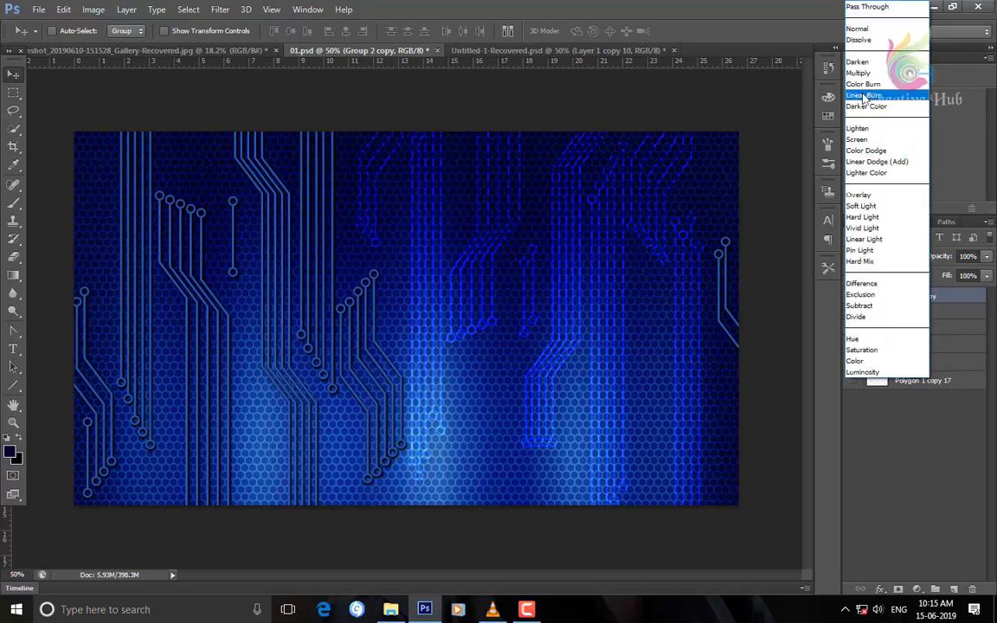
pyautogui.click(872, 139)
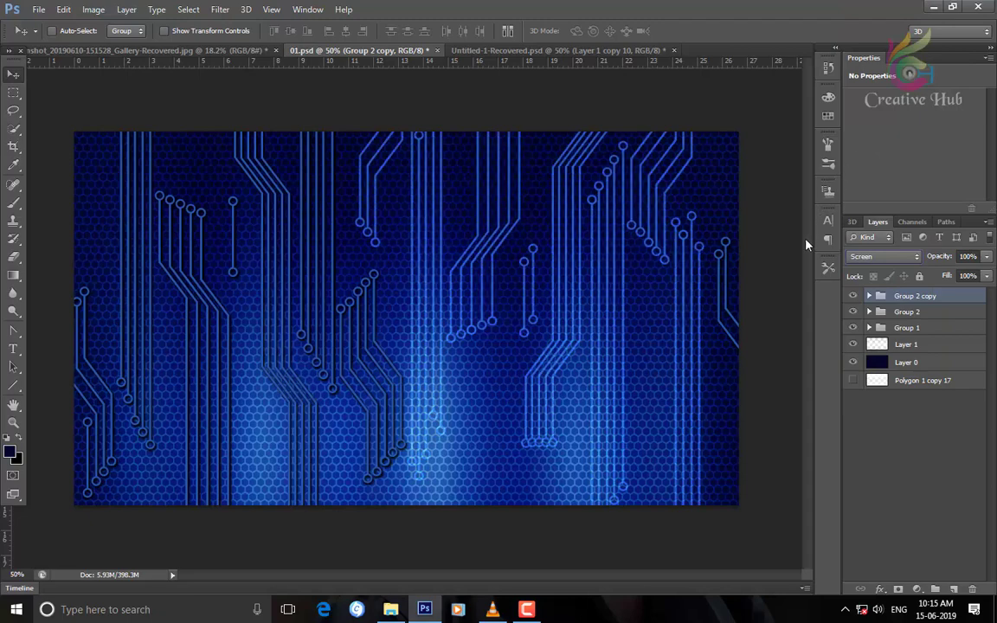
# Select Group 2 and set its blend mode to Screen as well
pyautogui.click(906, 327)
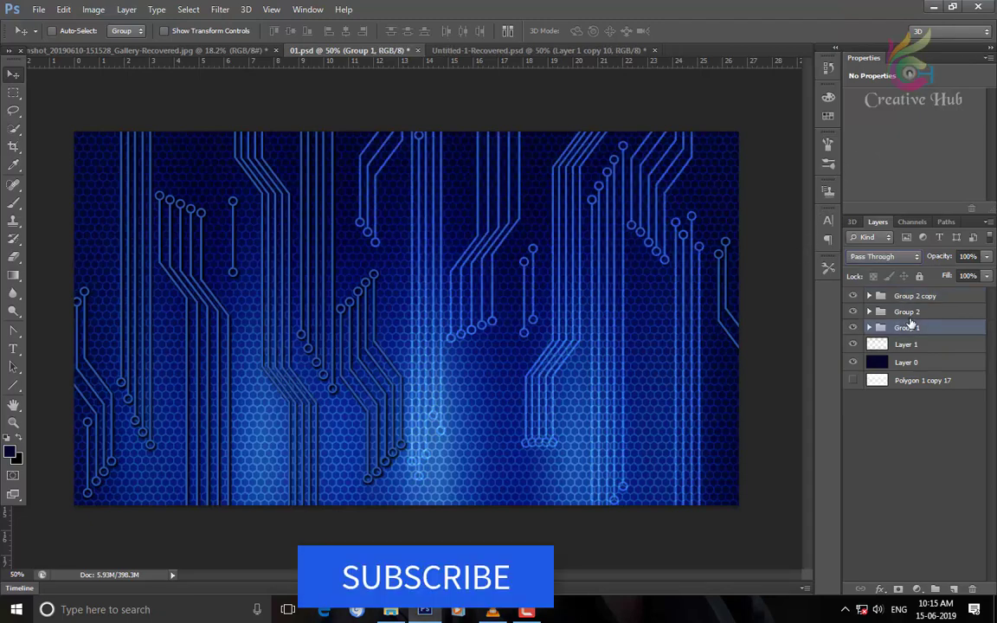
pyautogui.click(906, 311)
pyautogui.click(882, 256)
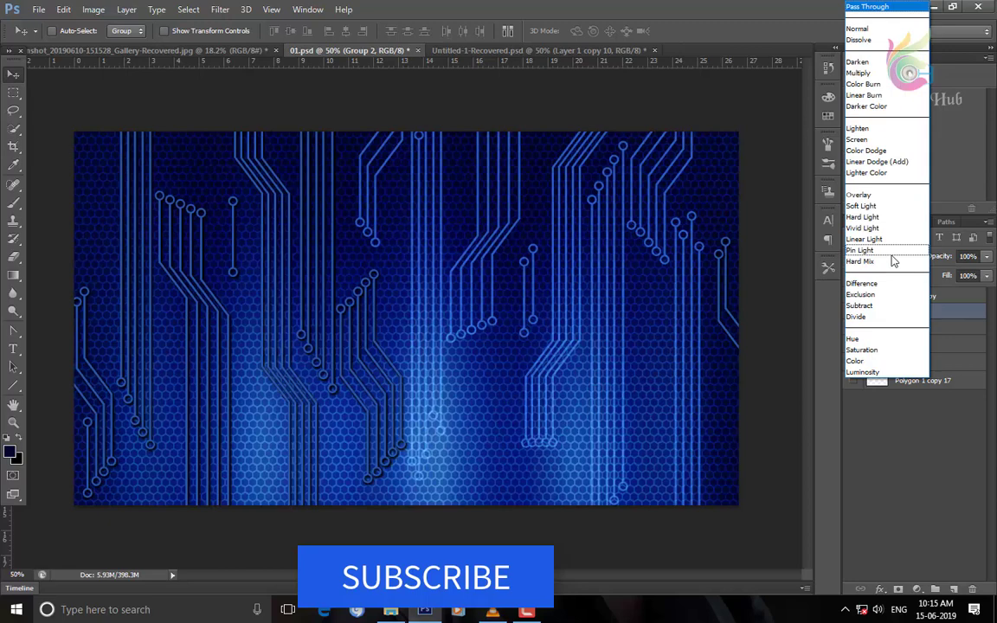
pyautogui.click(891, 140)
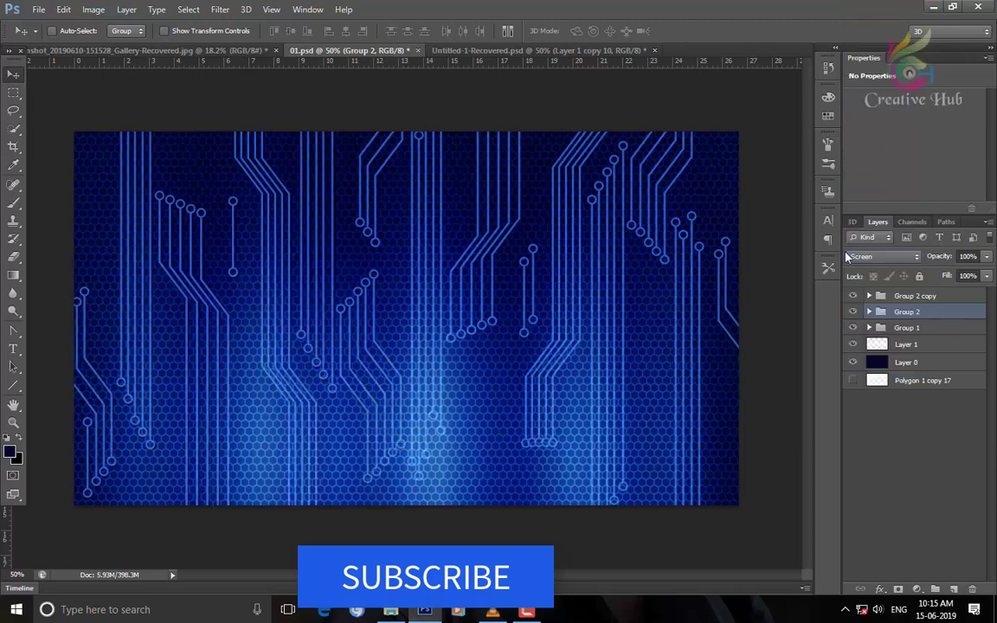